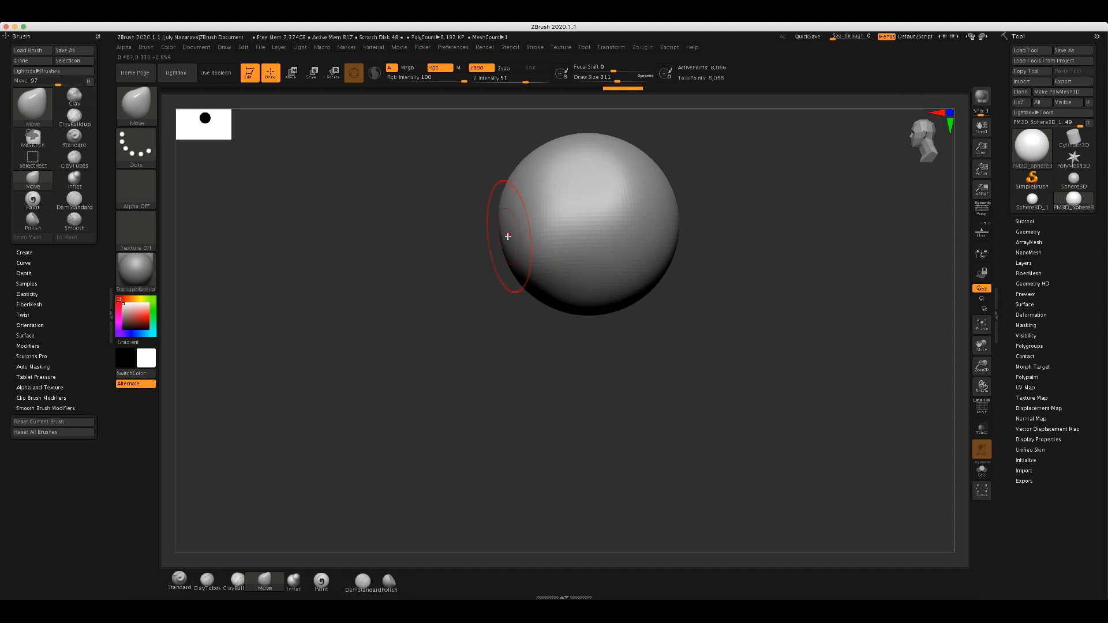
- Pull the side of the sphere outward into a blunt bulge for the cheeks, using the Move brush at draw size 228
{"action": "mouse_move", "coordinate": [507, 237]}
{"action": "left_mouse_down"}
{"action": "mouse_move", "coordinate": [492, 240]}
{"action": "mouse_move", "coordinate": [486, 227]}
{"action": "left_mouse_up"}
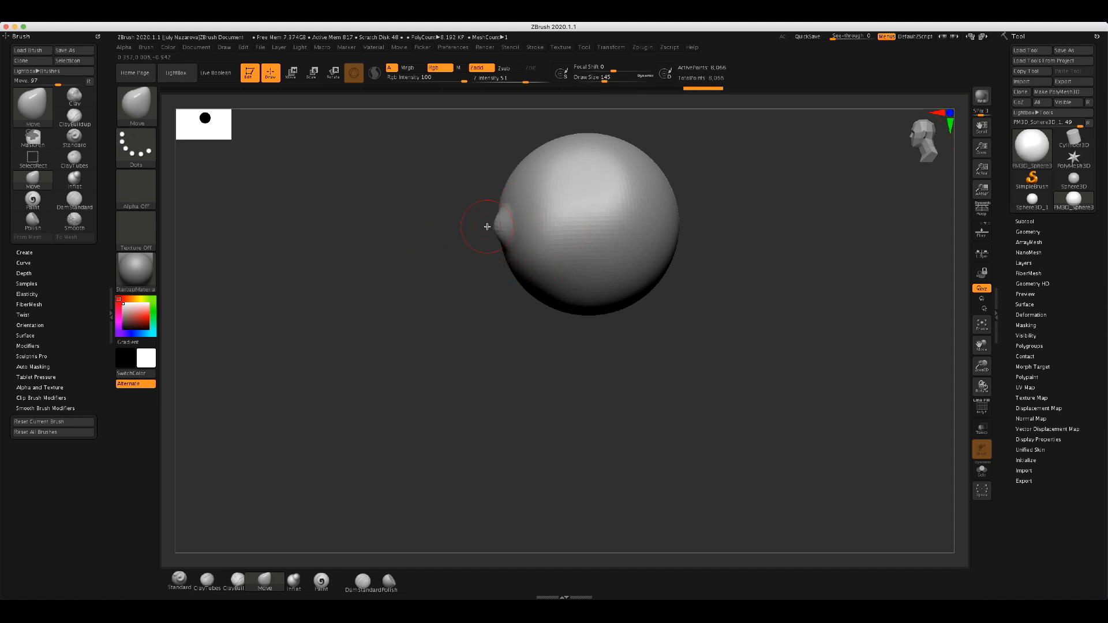
{"action": "key", "text": "super+z"}
{"action": "key", "text": "s"}
{"action": "left_click_drag", "start_coordinate": [497, 230], "coordinate": [463, 232]}
{"action": "mouse_move", "coordinate": [374, 235]}
{"action": "left_mouse_down"}
{"action": "mouse_move", "coordinate": [412, 223]}
{"action": "mouse_move", "coordinate": [400, 220]}
{"action": "left_mouse_up"}
{"action": "mouse_move", "coordinate": [550, 236]}
{"action": "left_mouse_down"}
{"action": "mouse_move", "coordinate": [539, 232]}
{"action": "mouse_move", "coordinate": [592, 243]}
{"action": "left_mouse_up"}
{"action": "key", "text": "s"}
{"action": "key", "text": "s"}
{"action": "key", "text": "shift"}
{"action": "mouse_move", "coordinate": [582, 236]}
{"action": "left_mouse_down", "text": "shift"}
{"action": "mouse_move", "coordinate": [347, 250]}
{"action": "mouse_move", "coordinate": [373, 252]}
{"action": "left_mouse_up", "text": "shift"}
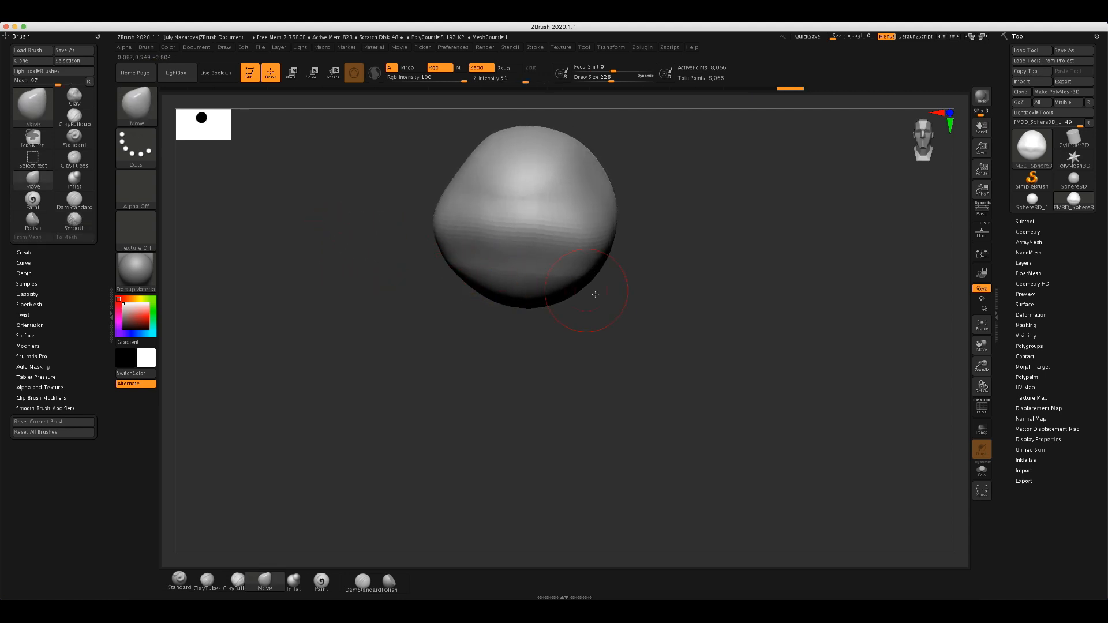
- Flatten the underside of the head by pushing it upward with the Move brush at draw size 542
{"action": "key", "text": "w"}
{"action": "left_click", "coordinate": [926, 135]}
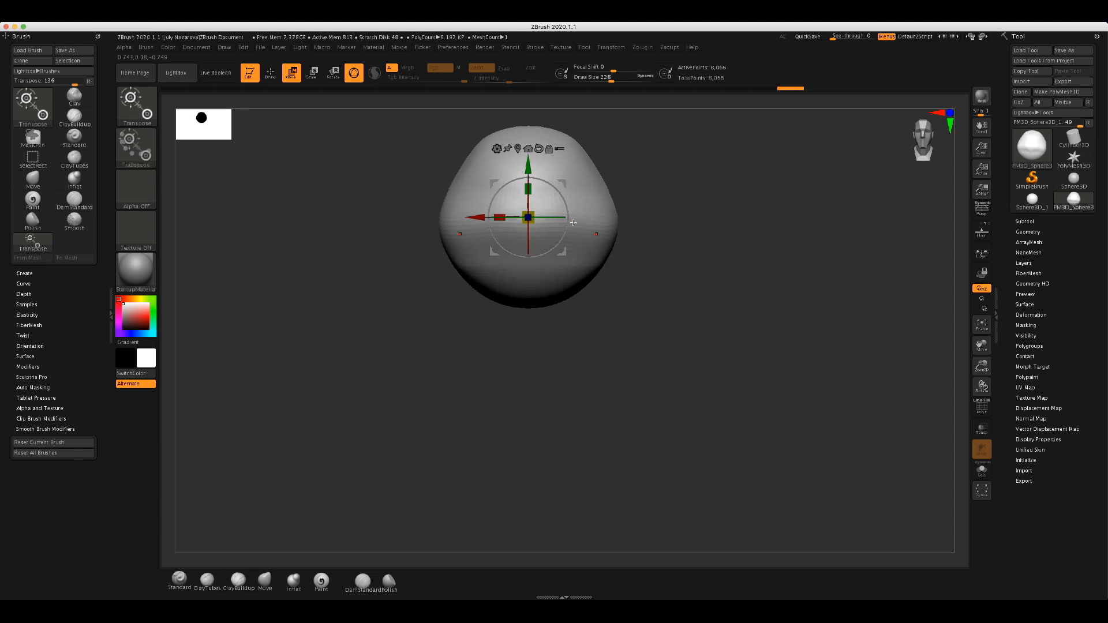
{"action": "mouse_move", "coordinate": [529, 188]}
{"action": "left_mouse_down"}
{"action": "mouse_move", "coordinate": [535, 198]}
{"action": "mouse_move", "coordinate": [532, 190]}
{"action": "left_mouse_up"}
{"action": "key", "text": "q"}
{"action": "key", "text": "s"}
{"action": "left_click_drag", "start_coordinate": [347, 264], "coordinate": [368, 263]}
{"action": "mouse_move", "coordinate": [519, 287]}
{"action": "left_mouse_down"}
{"action": "mouse_move", "coordinate": [529, 302]}
{"action": "mouse_move", "coordinate": [527, 289]}
{"action": "left_mouse_up"}
{"action": "left_click_drag", "start_coordinate": [398, 302], "coordinate": [336, 300]}
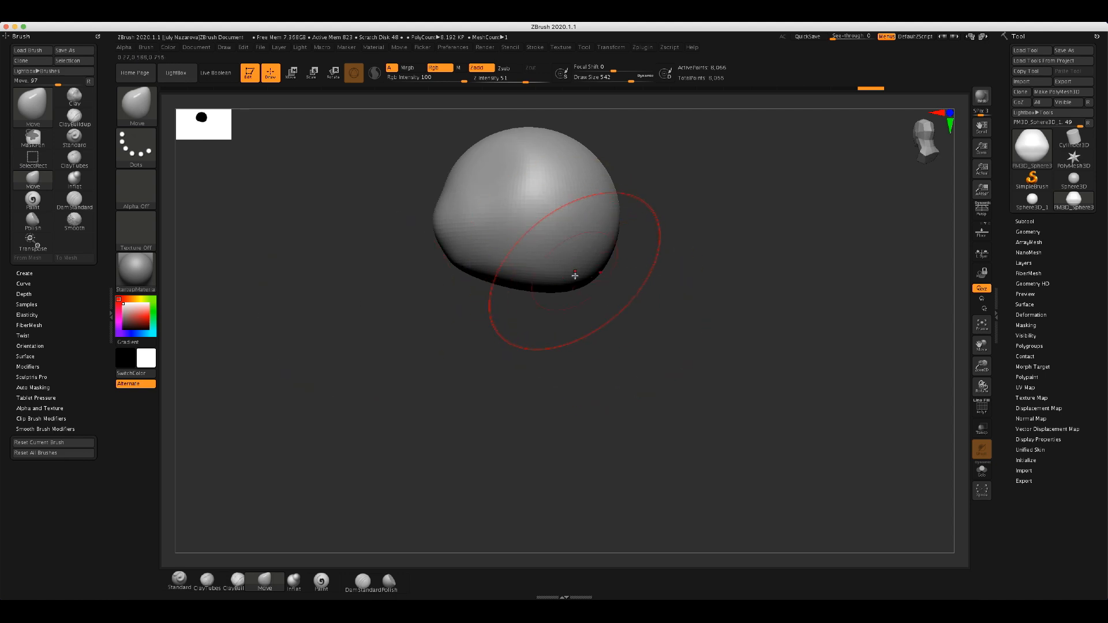
{"action": "left_click_drag", "start_coordinate": [573, 289], "coordinate": [577, 270]}
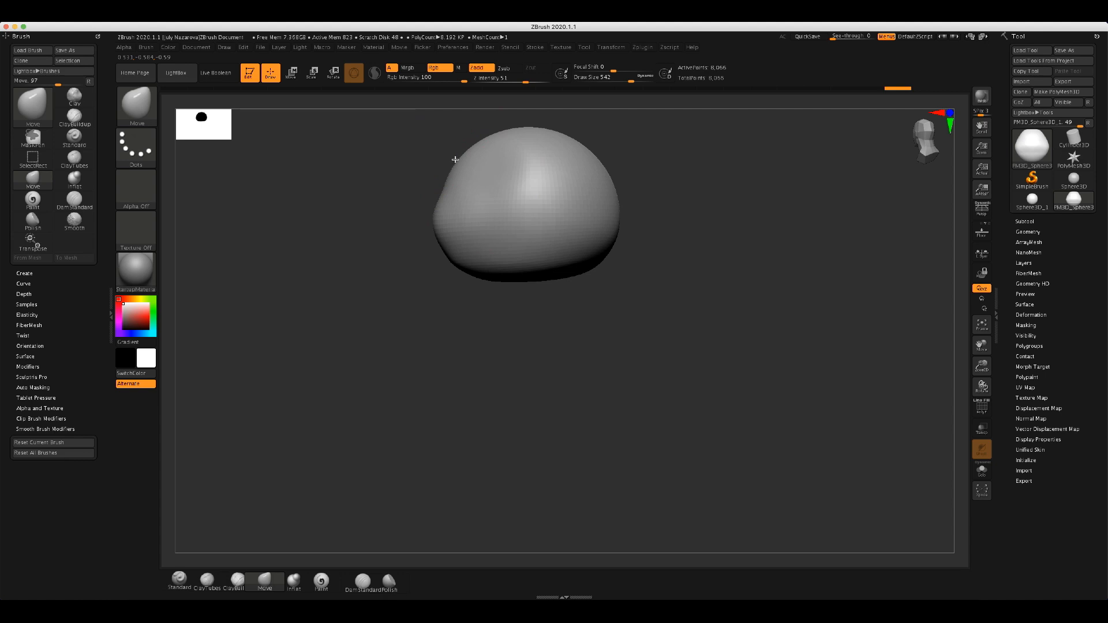
- Refine the head's forehead slope and lower cheeks with the Move brush at draw size 286
{"action": "left_click_drag", "start_coordinate": [460, 161], "coordinate": [457, 168]}
{"action": "key", "text": "s"}
{"action": "left_click_drag", "start_coordinate": [404, 186], "coordinate": [387, 186]}
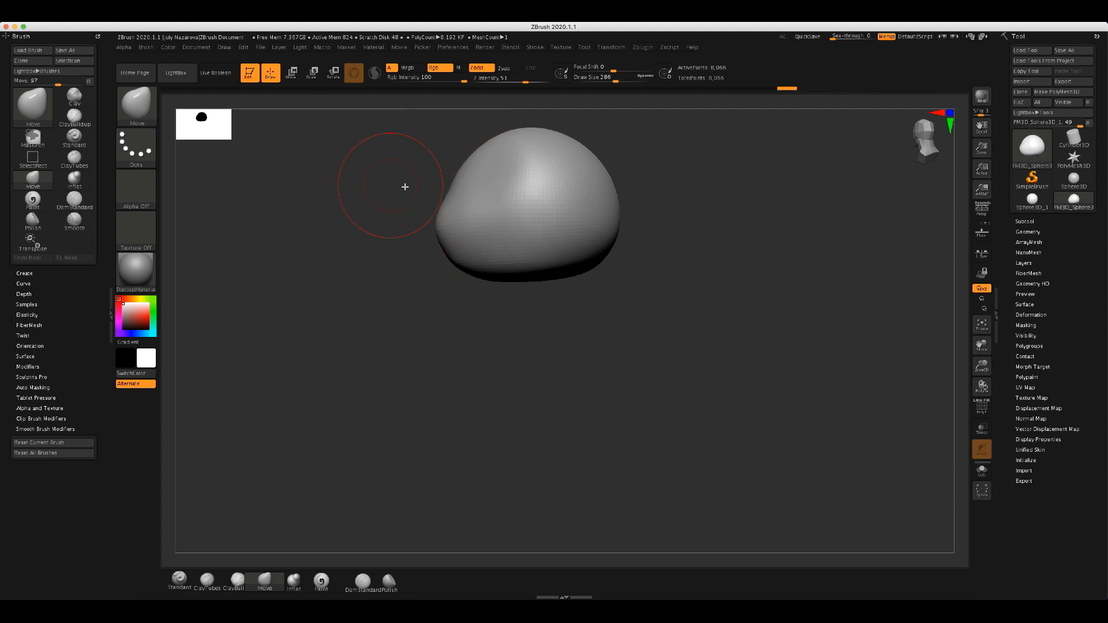
{"action": "left_click_drag", "start_coordinate": [313, 200], "coordinate": [373, 209]}
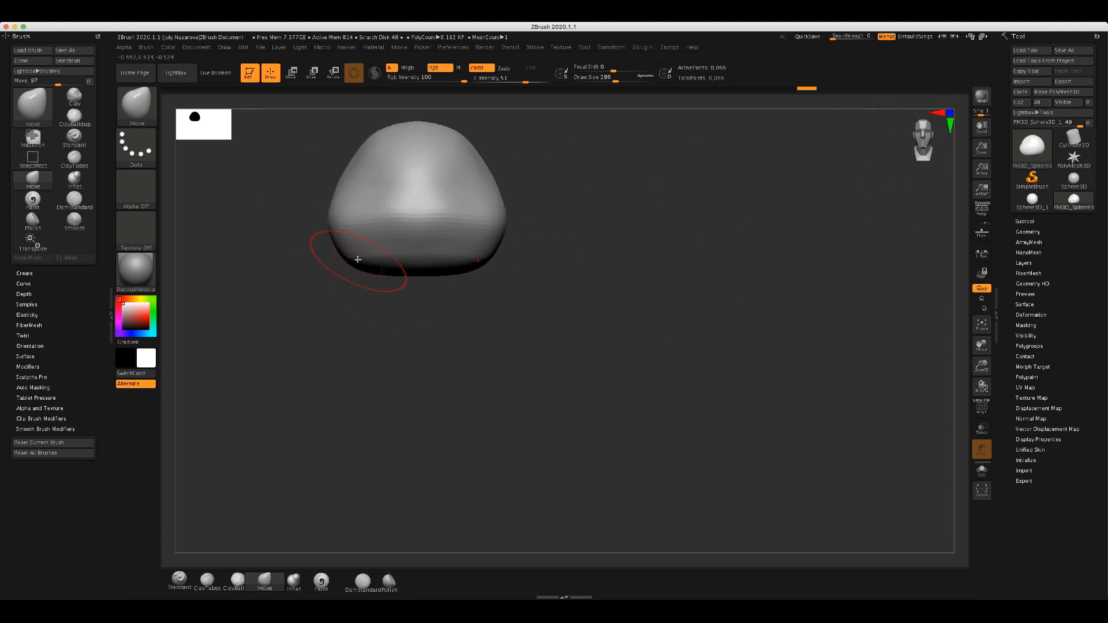
{"action": "mouse_move", "coordinate": [450, 258]}
{"action": "left_mouse_down", "text": "shift"}
{"action": "mouse_move", "coordinate": [403, 253]}
{"action": "mouse_move", "coordinate": [420, 245]}
{"action": "mouse_move", "coordinate": [437, 265]}
{"action": "left_mouse_up", "text": "shift"}
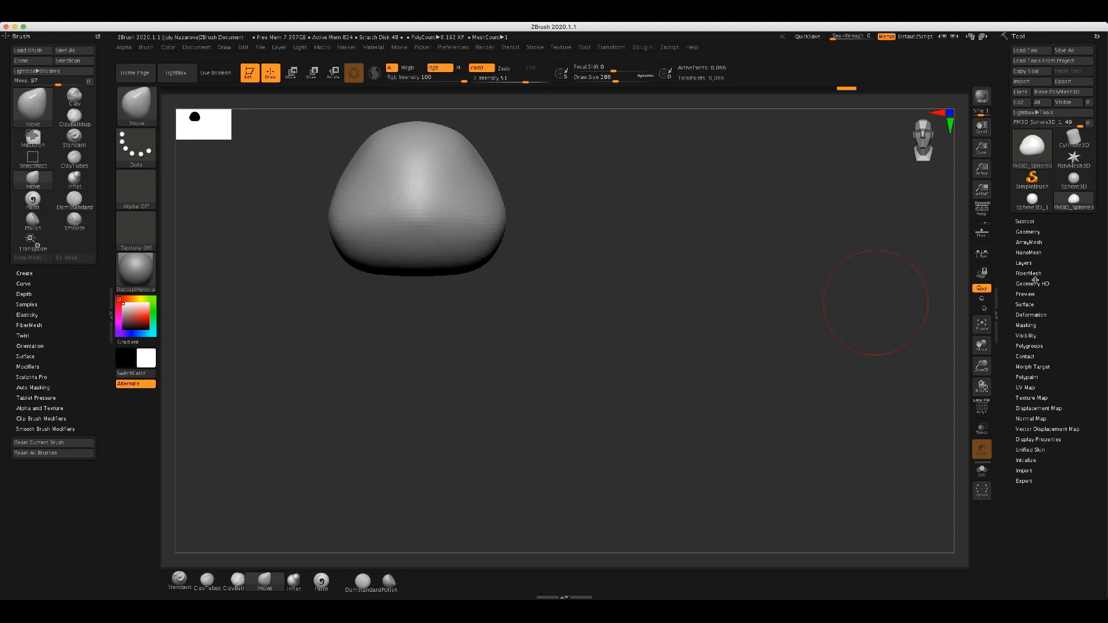
- Subdivide the head mesh once to smooth its surface
{"action": "left_click", "coordinate": [1029, 233]}
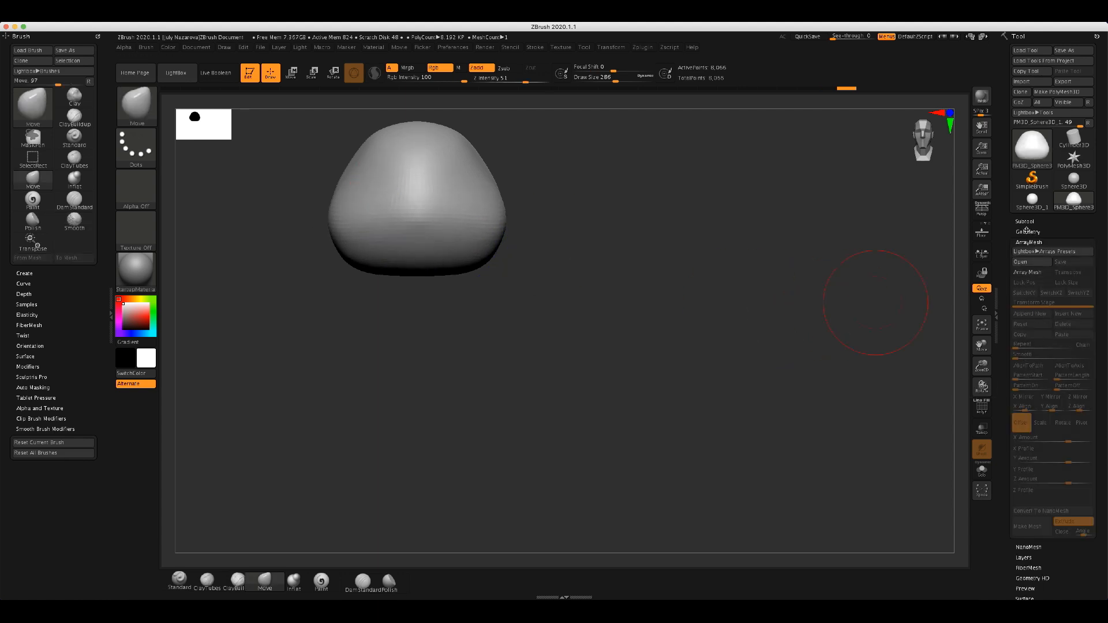
{"action": "left_click", "coordinate": [1025, 303]}
{"action": "left_click_drag", "start_coordinate": [707, 252], "coordinate": [791, 259]}
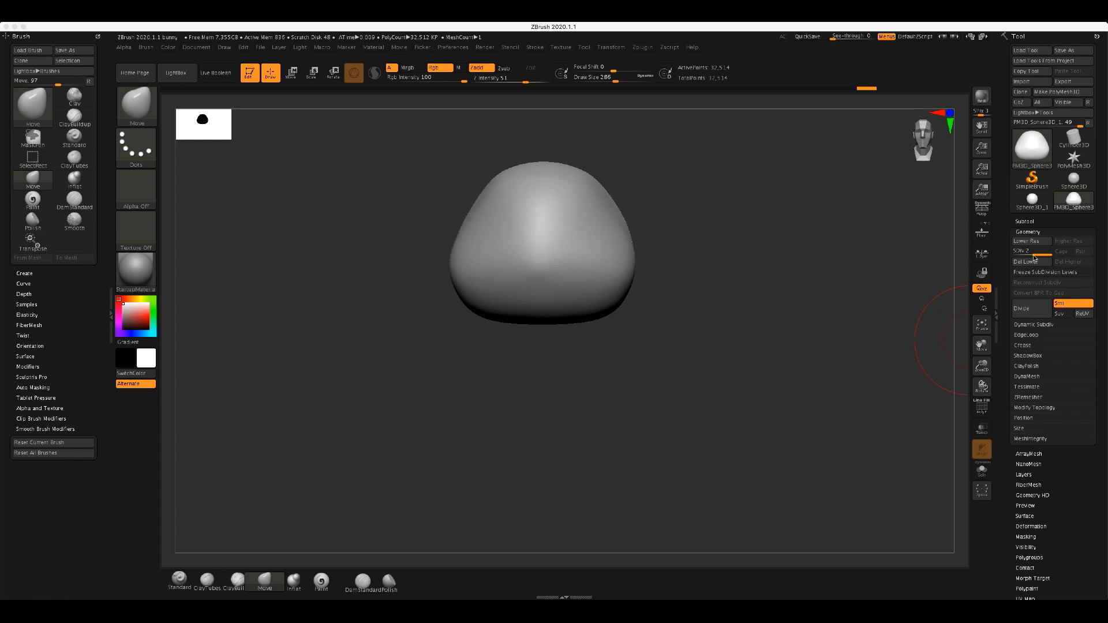
- Append a new sphere as a second subtool for the body
{"action": "left_click", "coordinate": [1031, 225]}
{"action": "left_click", "coordinate": [1031, 225]}
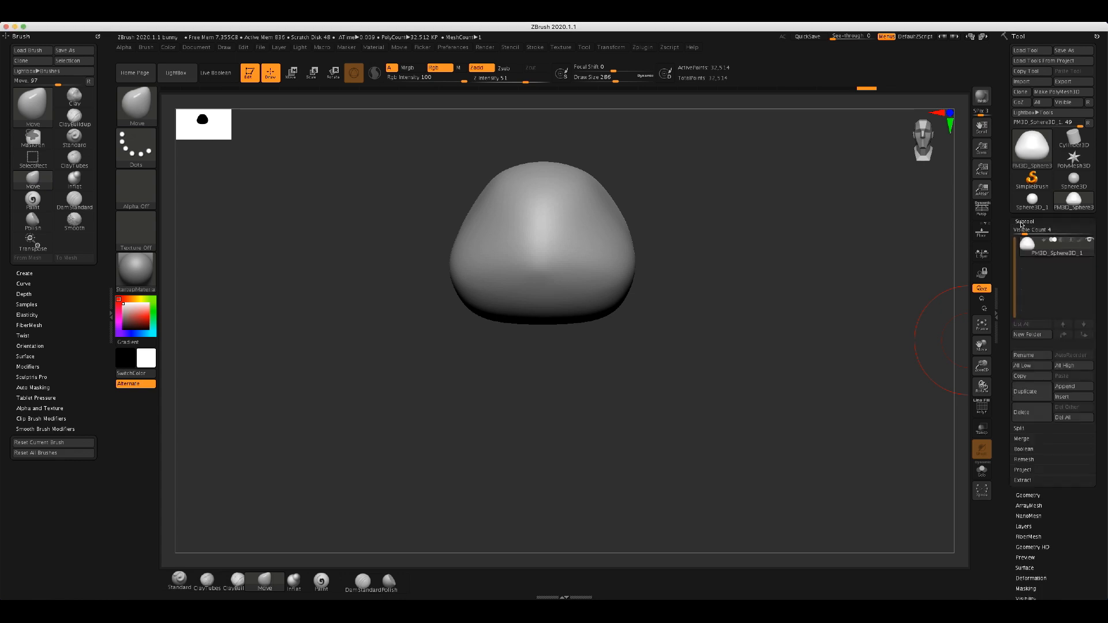
{"action": "left_click", "coordinate": [1072, 388]}
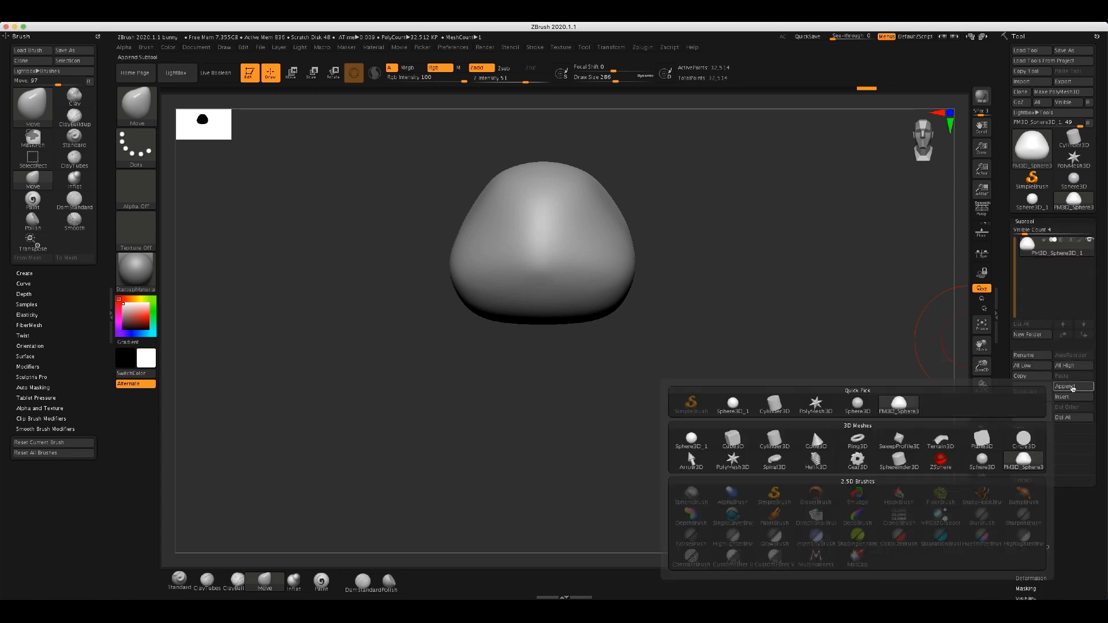
{"action": "left_click", "coordinate": [1073, 387]}
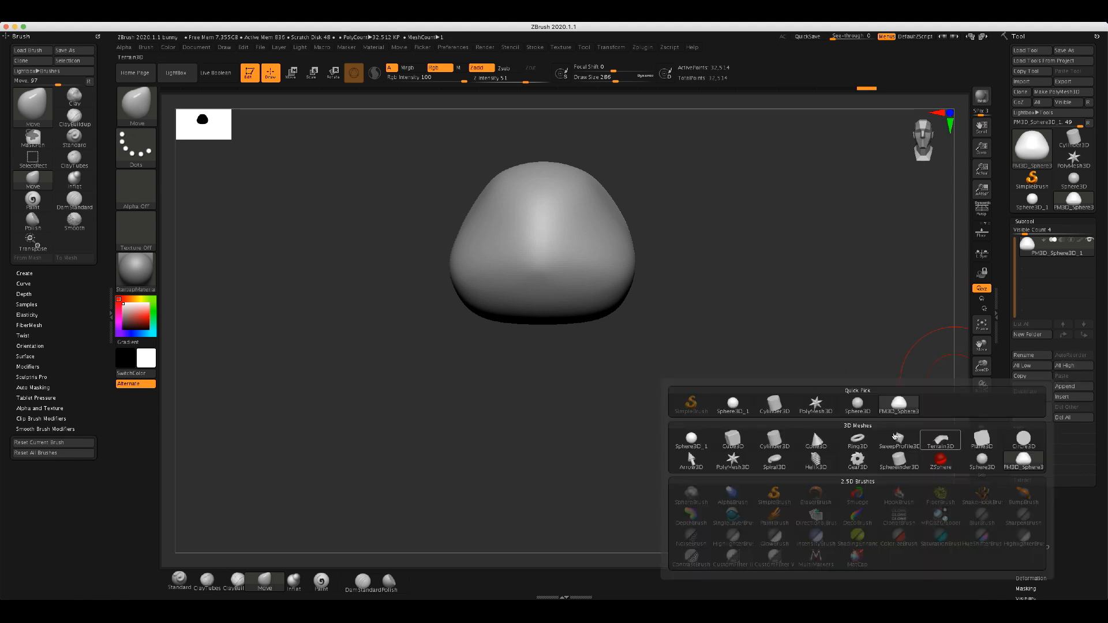
{"action": "left_click", "coordinate": [680, 439]}
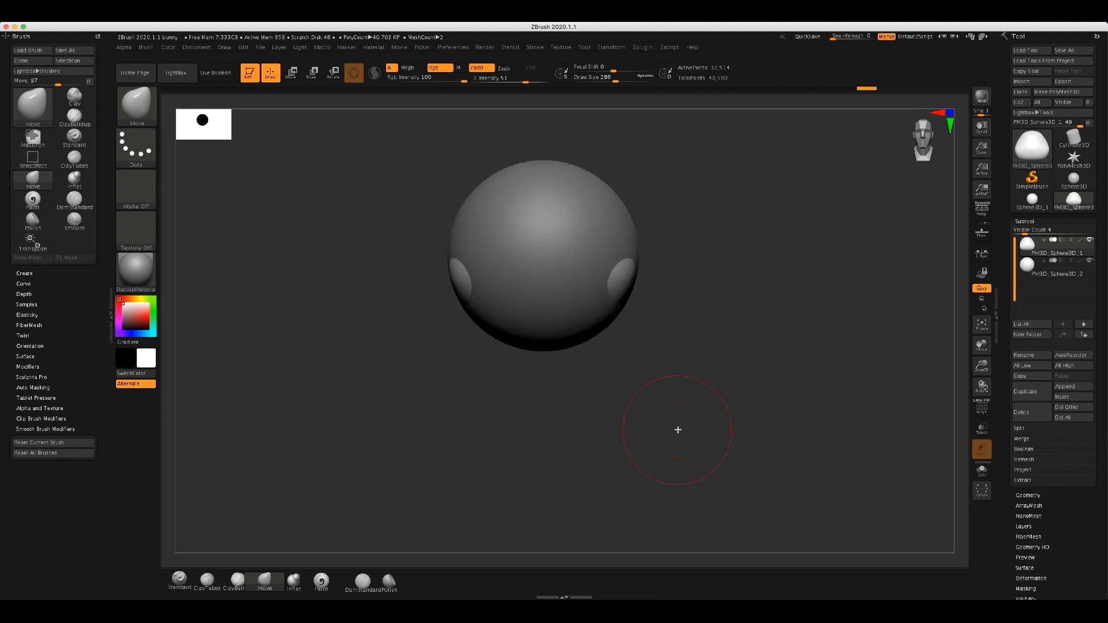
- Select the new sphere and position it directly under the head, shifted slightly toward the back
{"action": "key", "text": "w"}
{"action": "left_click", "coordinate": [1059, 278]}
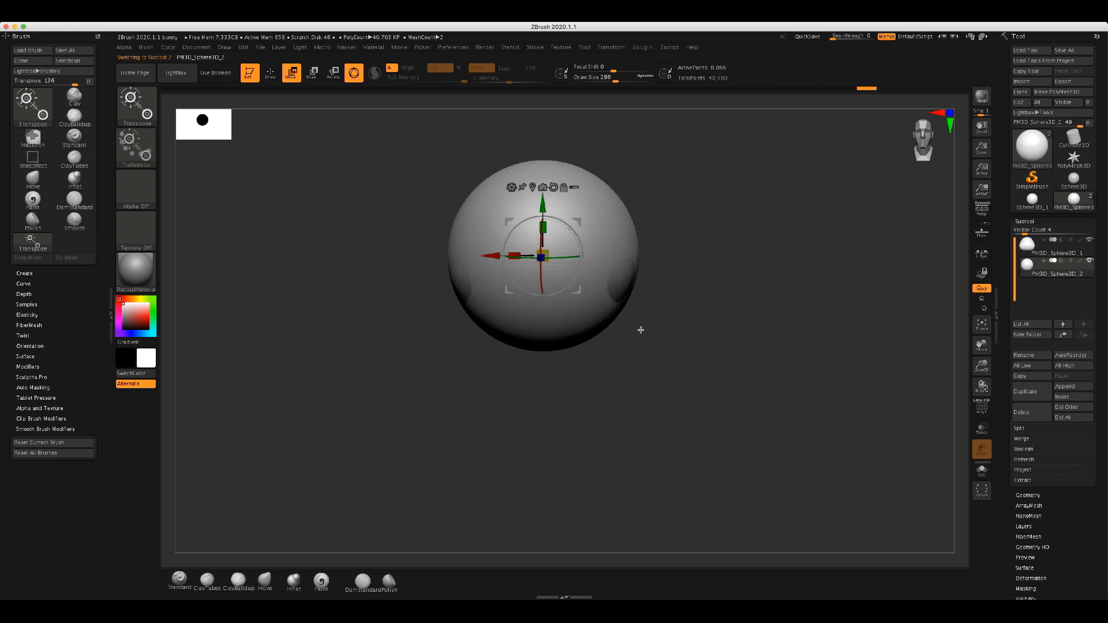
{"action": "left_click_drag", "start_coordinate": [578, 291], "coordinate": [585, 446]}
{"action": "left_click", "coordinate": [911, 135]}
{"action": "left_click_drag", "start_coordinate": [911, 134], "coordinate": [927, 137]}
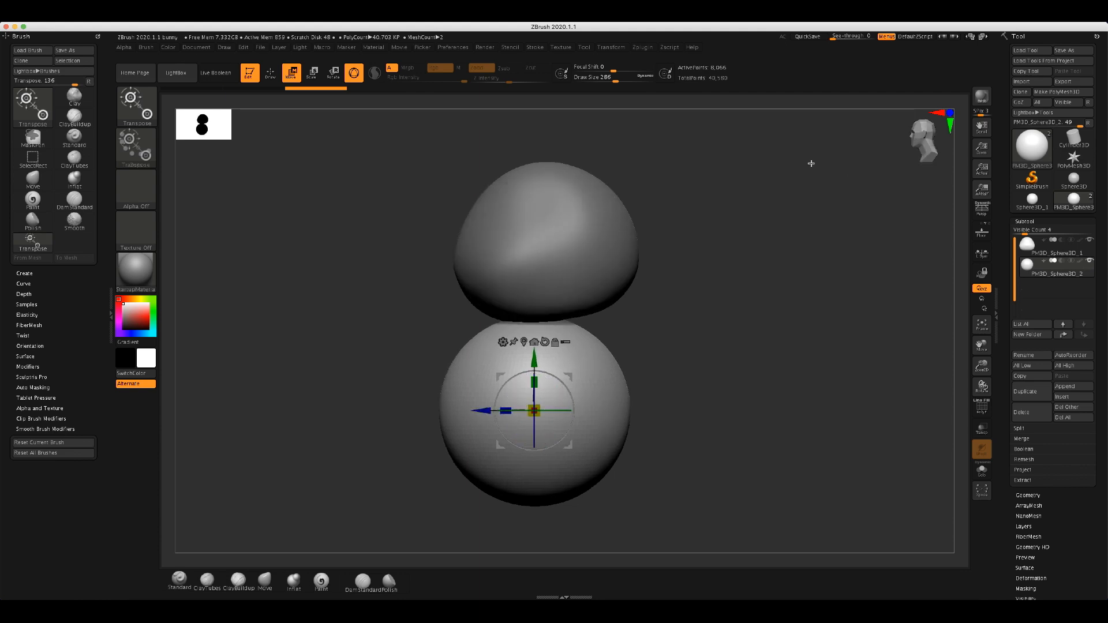
{"action": "left_click_drag", "start_coordinate": [510, 412], "coordinate": [542, 412]}
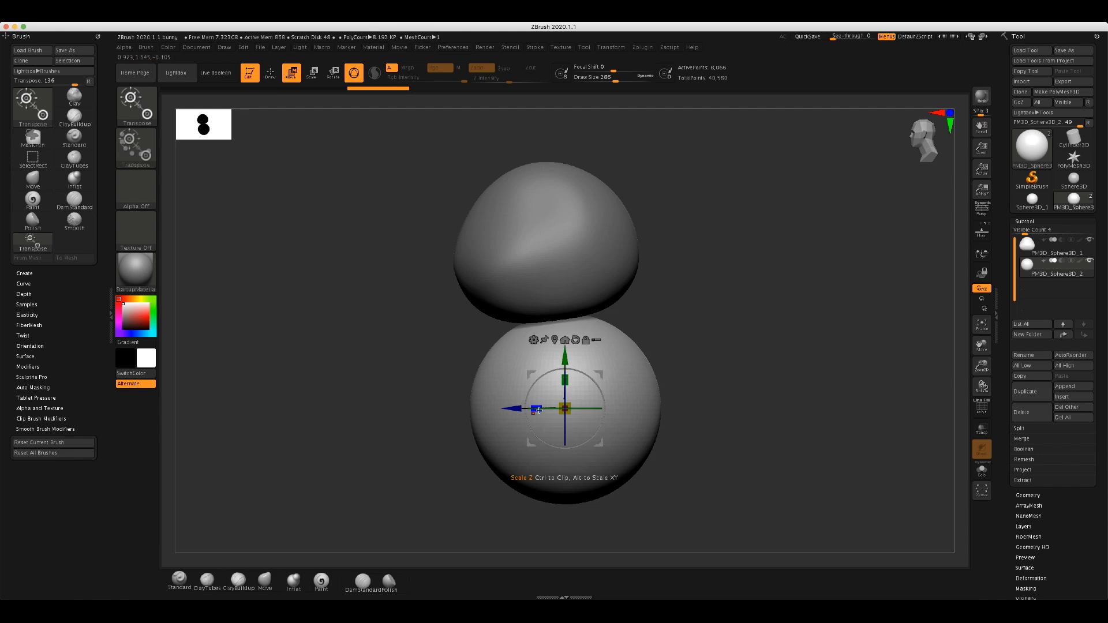
- Scale the body sphere into a tall egg, stretched vertically and narrowed from front to back
{"action": "left_click_drag", "start_coordinate": [569, 377], "coordinate": [605, 362]}
{"action": "left_click_drag", "start_coordinate": [544, 396], "coordinate": [557, 395]}
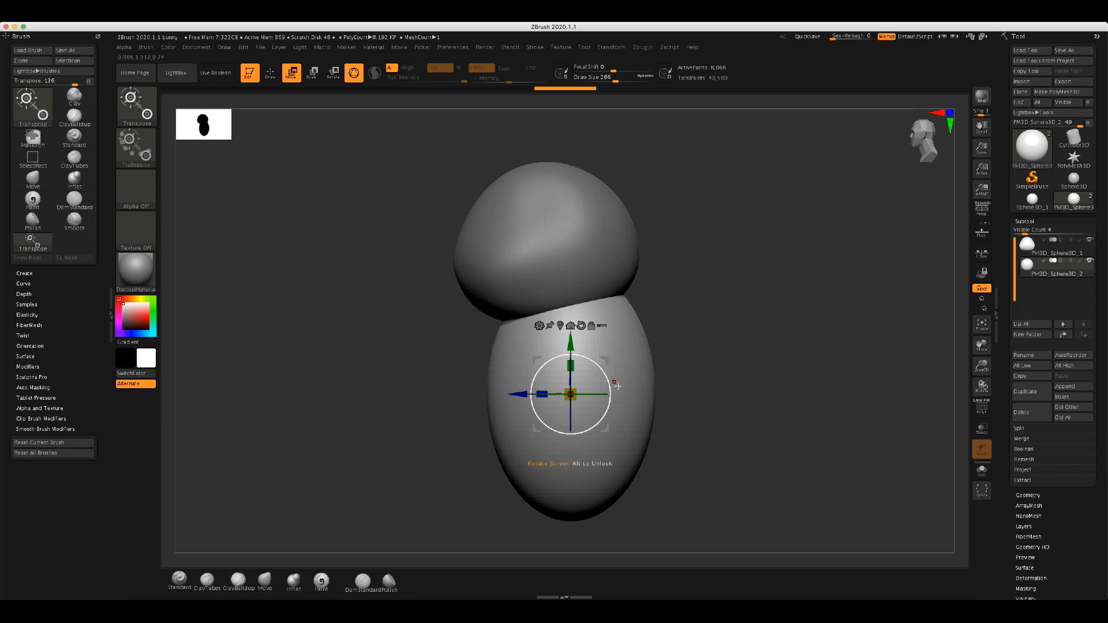
{"action": "key", "text": "q"}
{"action": "mouse_move", "coordinate": [664, 390]}
{"action": "left_mouse_down"}
{"action": "mouse_move", "coordinate": [695, 404]}
{"action": "mouse_move", "coordinate": [783, 404]}
{"action": "left_mouse_up"}
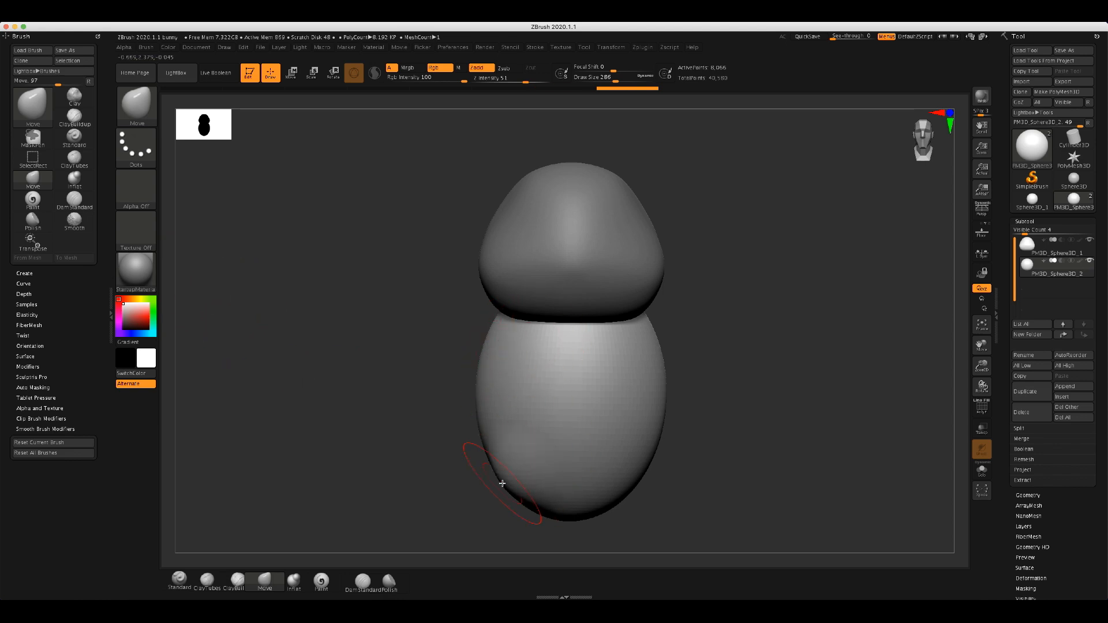
{"action": "left_click_drag", "start_coordinate": [505, 479], "coordinate": [472, 462]}
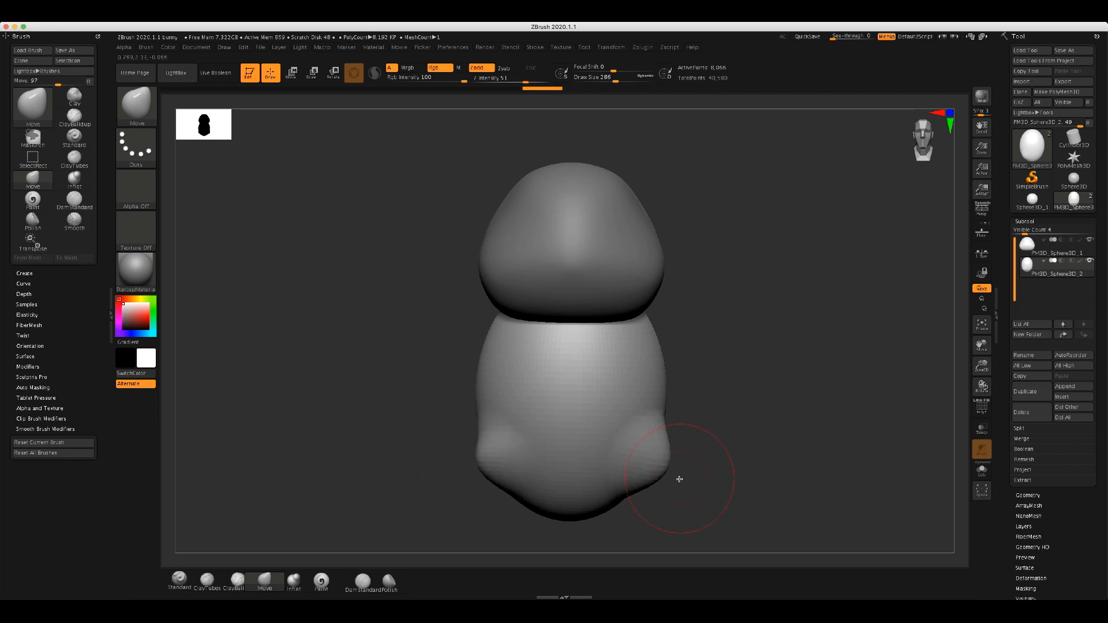
{"action": "key", "text": "ctrl+z"}
{"action": "key", "text": "ctrl+z"}
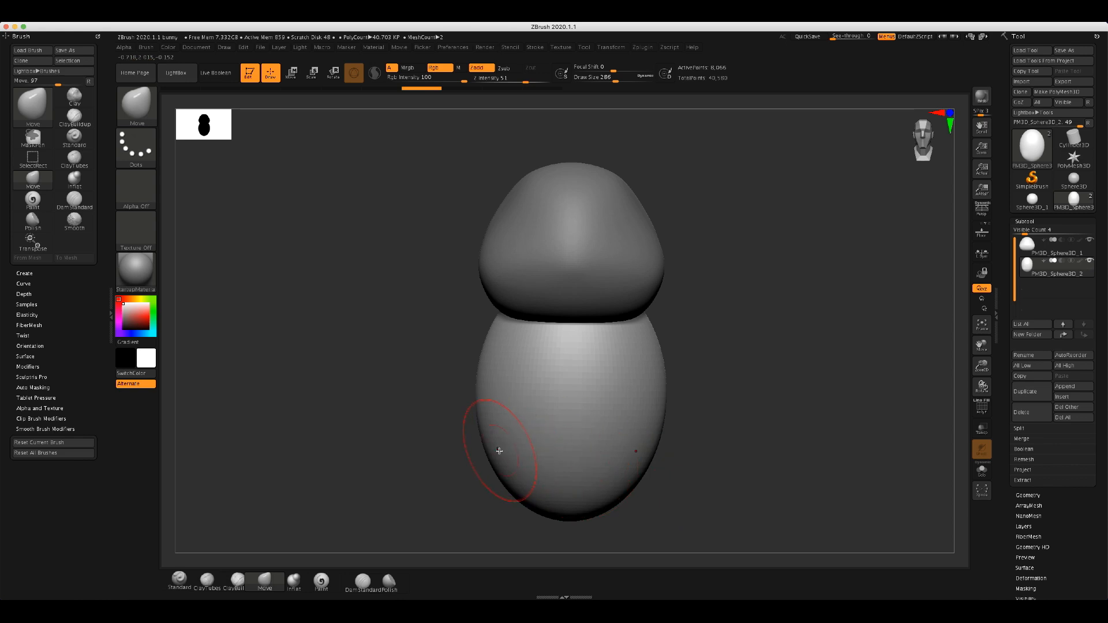
{"action": "mouse_move", "coordinate": [497, 332]}
{"action": "left_mouse_down"}
{"action": "mouse_move", "coordinate": [480, 317]}
{"action": "mouse_move", "coordinate": [478, 240]}
{"action": "left_mouse_up"}
{"action": "key", "text": "ctrl+z"}
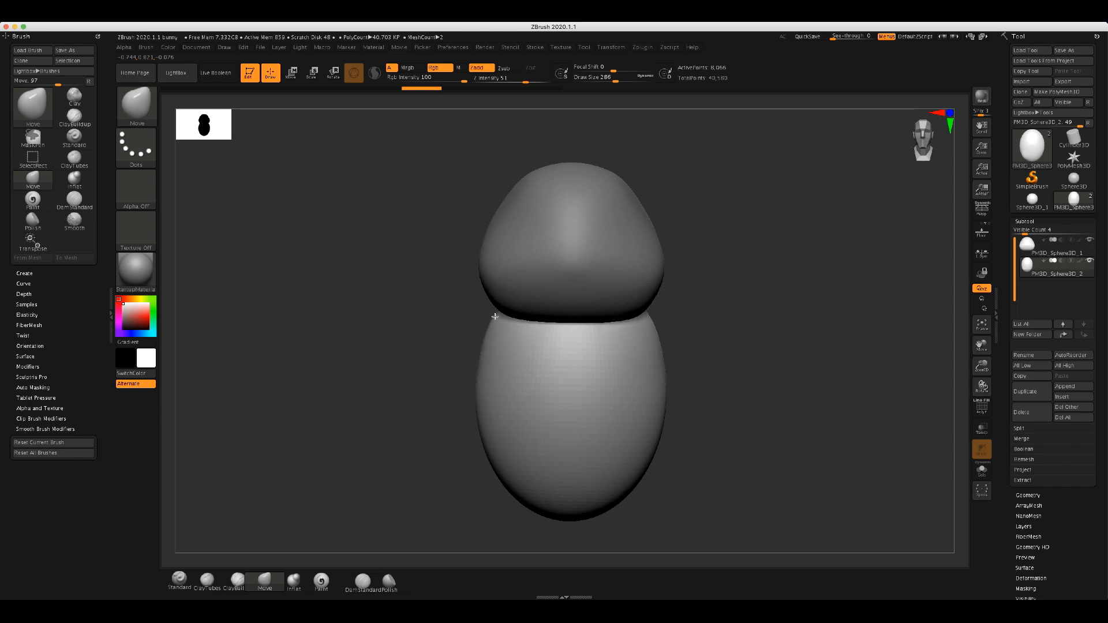
- Narrow the body's sides and widen its lower part with the Move brush enlarged to draw size 379
{"action": "left_click_drag", "start_coordinate": [480, 406], "coordinate": [492, 406]}
{"action": "left_click_drag", "start_coordinate": [772, 412], "coordinate": [721, 412]}
{"action": "left_click_drag", "start_coordinate": [462, 355], "coordinate": [445, 355]}
{"action": "key", "text": "]"}
{"action": "left_click_drag", "start_coordinate": [489, 494], "coordinate": [469, 503]}
{"action": "left_click_drag", "start_coordinate": [635, 469], "coordinate": [669, 469]}
{"action": "left_click_drag", "start_coordinate": [529, 480], "coordinate": [570, 493]}
{"action": "left_click_drag", "start_coordinate": [631, 418], "coordinate": [599, 422]}
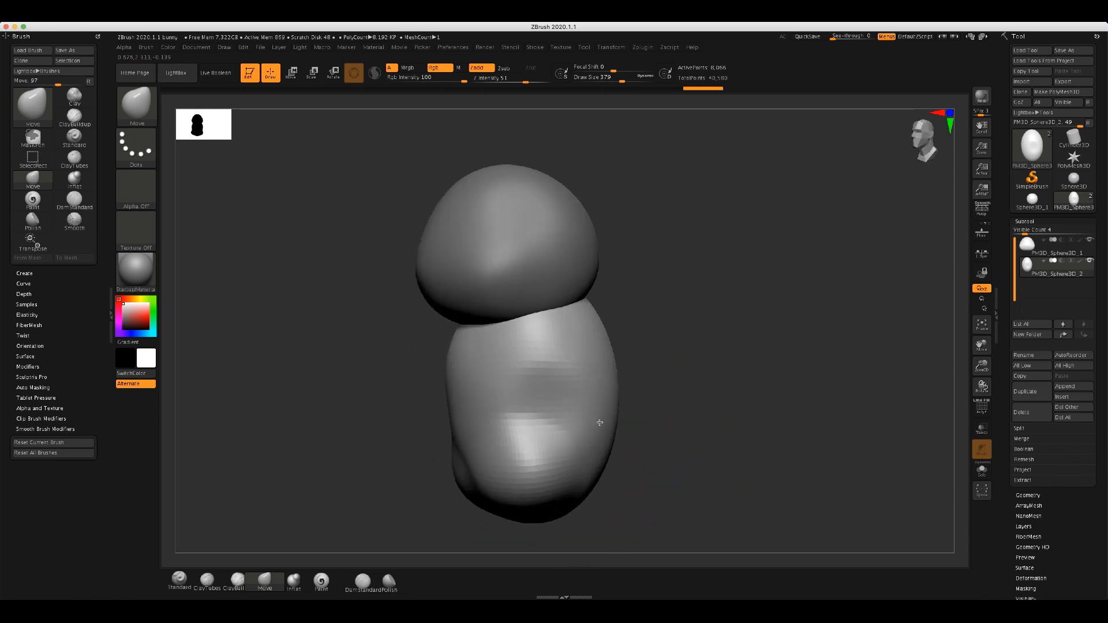
- Flatten the body's base and shape its back and lower belly with the Move brush
{"action": "left_click_drag", "start_coordinate": [558, 515], "coordinate": [557, 504]}
{"action": "left_click_drag", "start_coordinate": [646, 448], "coordinate": [671, 451]}
{"action": "left_click_drag", "start_coordinate": [312, 431], "coordinate": [348, 430]}
{"action": "left_click_drag", "start_coordinate": [422, 400], "coordinate": [453, 400]}
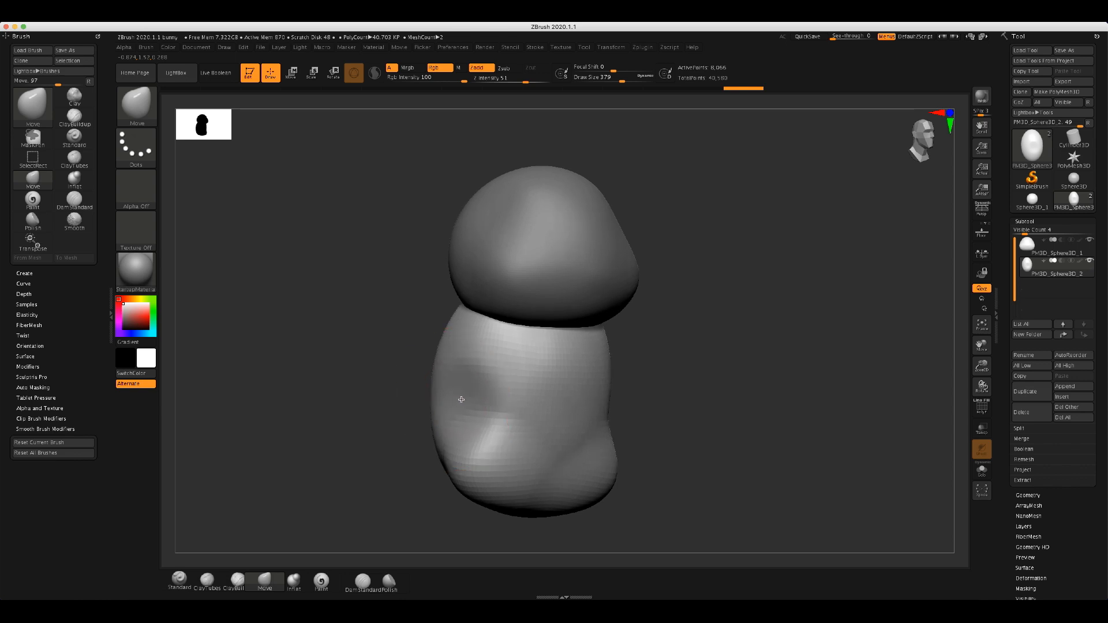
{"action": "left_click_drag", "start_coordinate": [370, 407], "coordinate": [514, 421]}
{"action": "mouse_move", "coordinate": [601, 475]}
{"action": "left_mouse_down"}
{"action": "mouse_move", "coordinate": [626, 493]}
{"action": "mouse_move", "coordinate": [621, 470]}
{"action": "left_mouse_up"}
{"action": "mouse_move", "coordinate": [707, 496]}
{"action": "left_mouse_down"}
{"action": "mouse_move", "coordinate": [632, 483]}
{"action": "mouse_move", "coordinate": [710, 485]}
{"action": "left_mouse_up"}
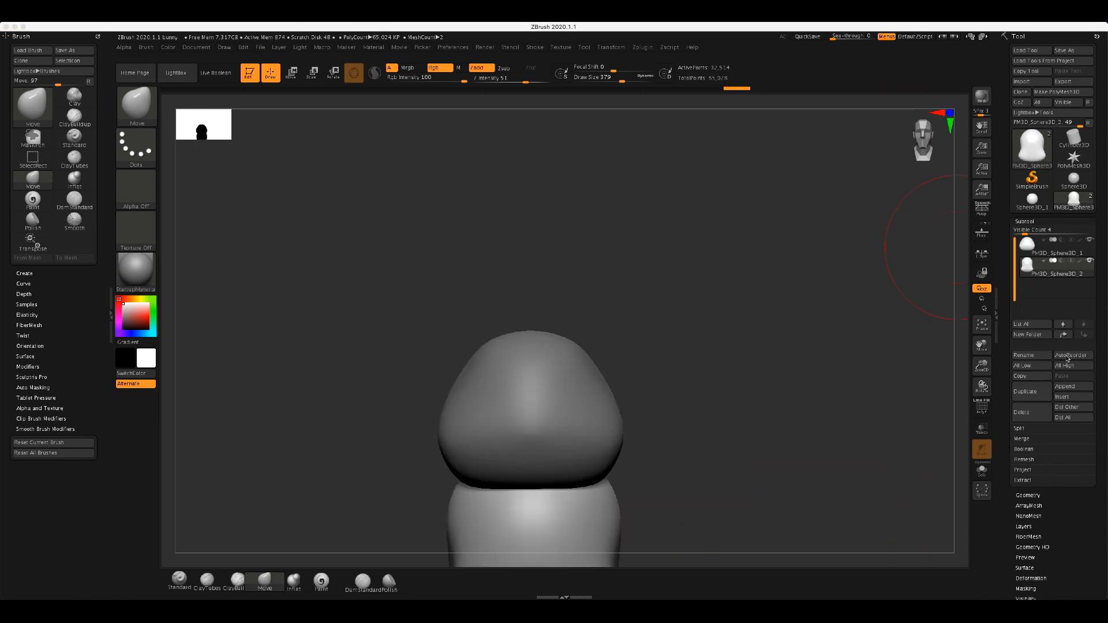
- Append another sphere as a subtool for an ear and move it above the head, slightly off center
{"action": "left_click", "coordinate": [1068, 387]}
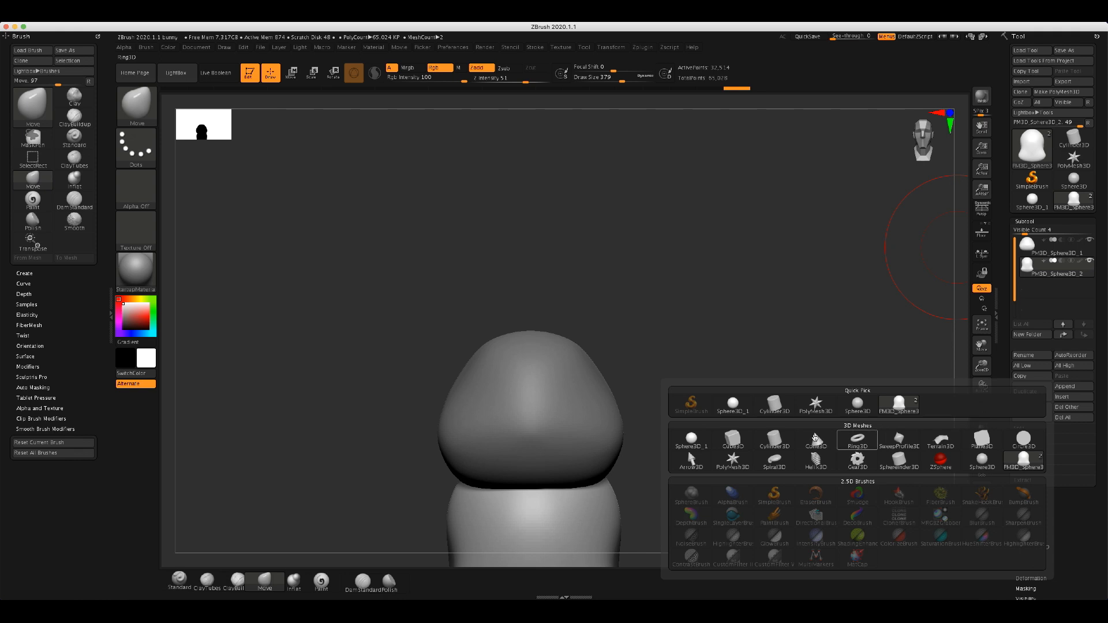
{"action": "left_click", "coordinate": [733, 403]}
{"action": "left_click", "coordinate": [1057, 287]}
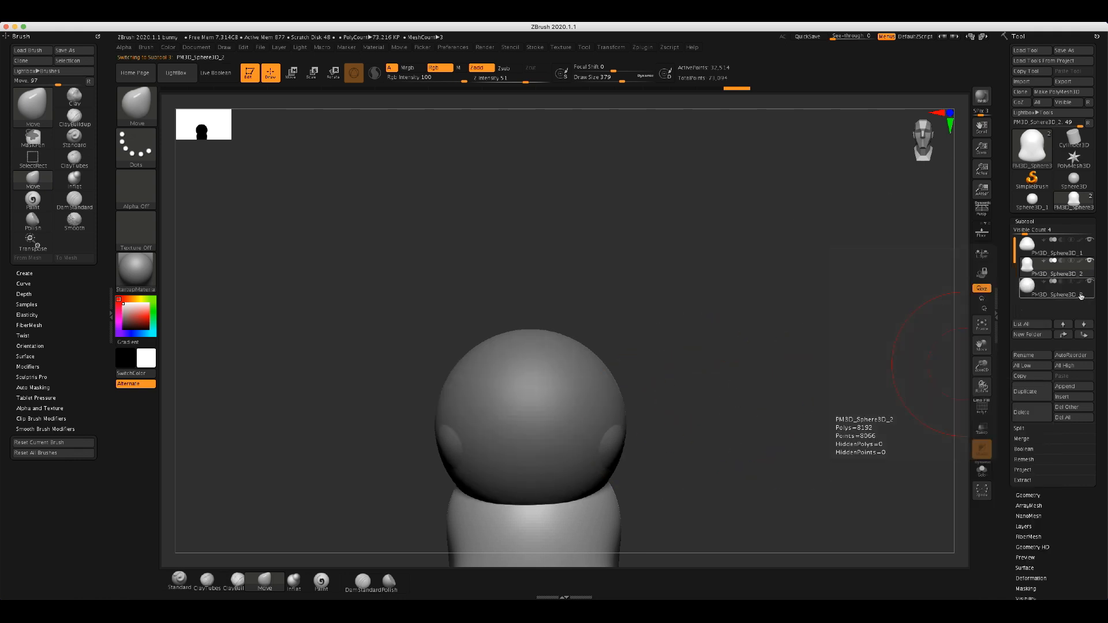
{"action": "key", "text": "w"}
{"action": "left_click_drag", "start_coordinate": [545, 398], "coordinate": [615, 218]}
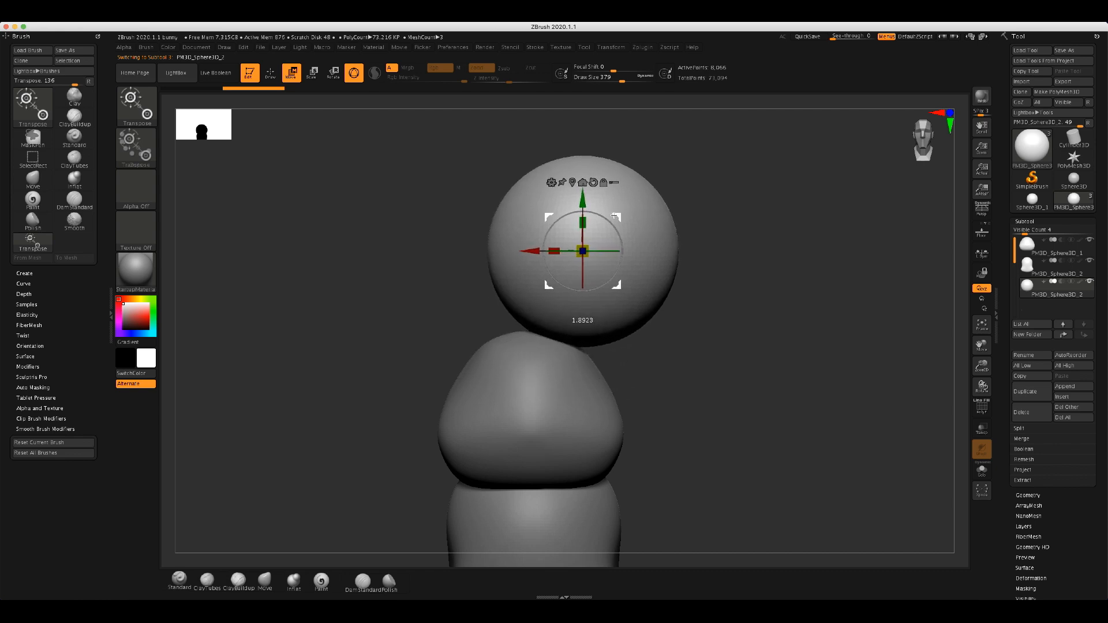
- Scale the ear sphere down in width and depth into a slim upright ellipsoid
{"action": "left_click_drag", "start_coordinate": [554, 252], "coordinate": [613, 265]}
{"action": "left_click_drag", "start_coordinate": [746, 272], "coordinate": [701, 272]}
{"action": "left_click_drag", "start_coordinate": [554, 253], "coordinate": [715, 268]}
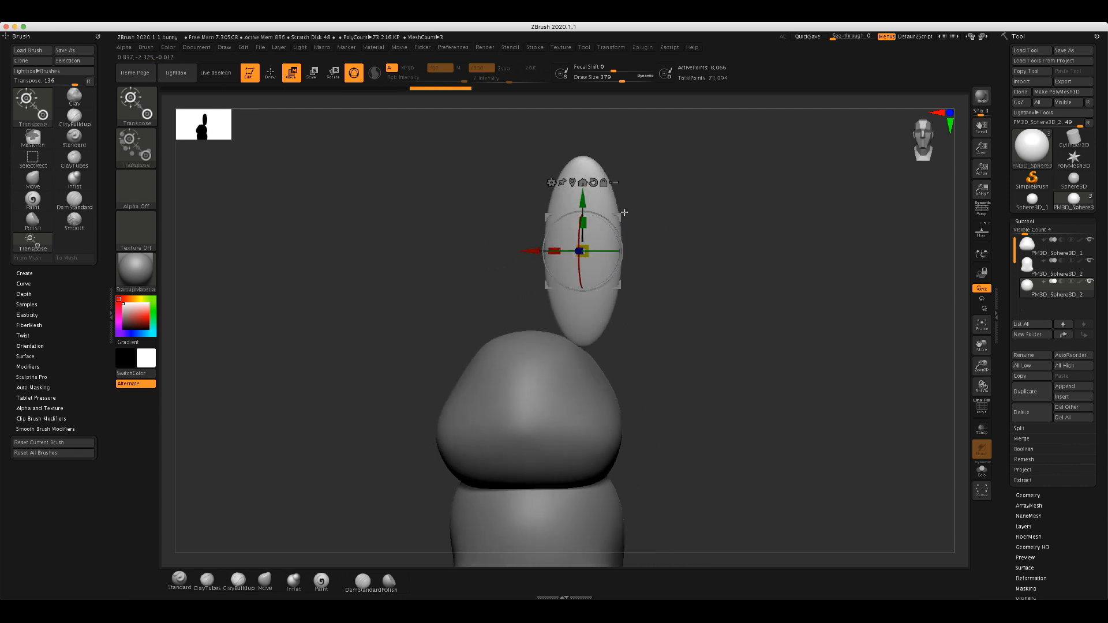
{"action": "left_click_drag", "start_coordinate": [549, 248], "coordinate": [571, 248]}
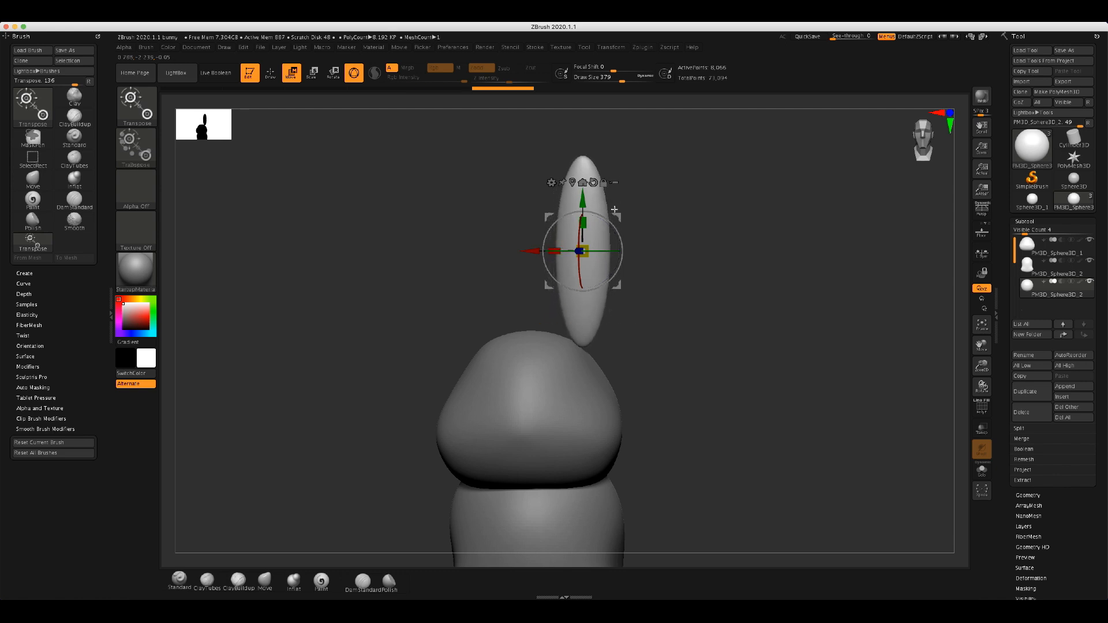
- Lower the ear onto the top of the head and tilt it outward by about 8 degrees
{"action": "left_click_drag", "start_coordinate": [616, 218], "coordinate": [603, 254]}
{"action": "left_click_drag", "start_coordinate": [718, 242], "coordinate": [719, 242]}
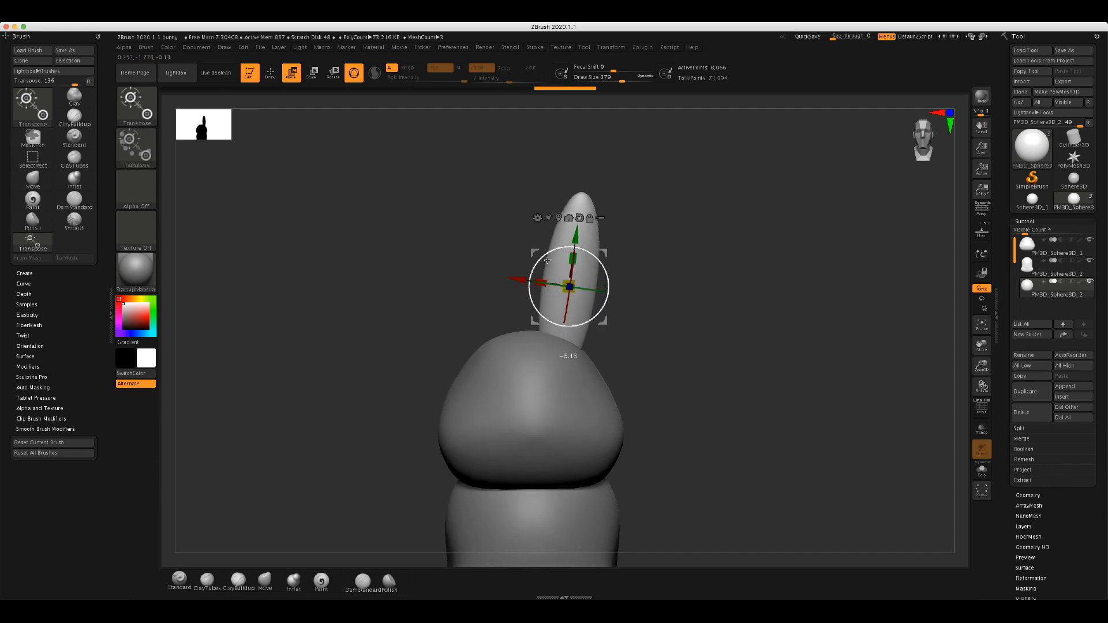
{"action": "left_click_drag", "start_coordinate": [647, 278], "coordinate": [805, 254]}
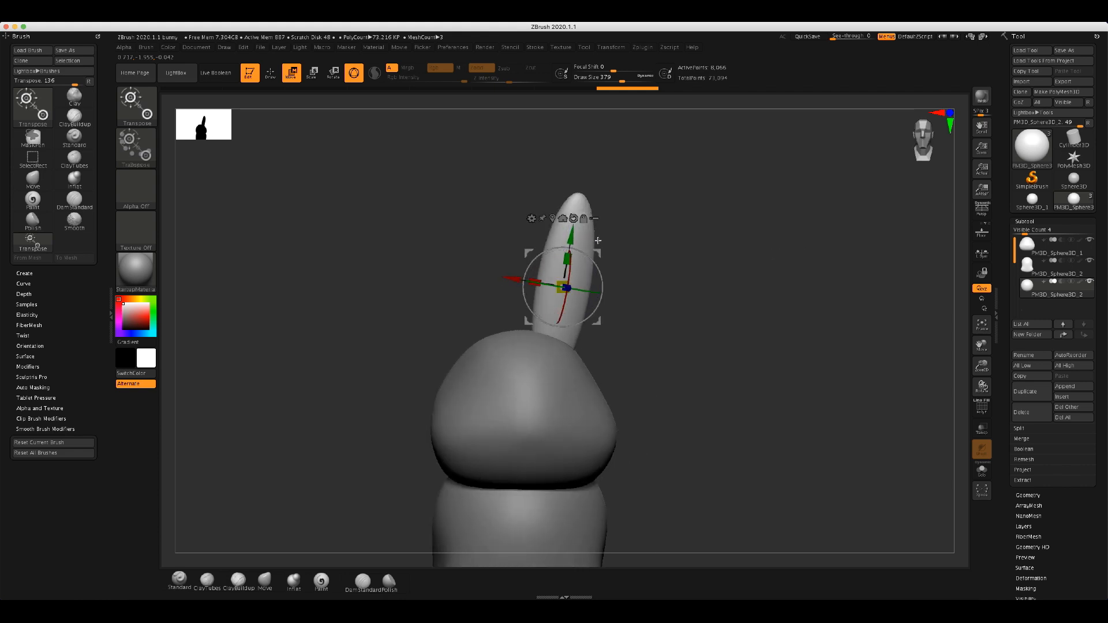
- Reshape the ear's tip and its base at the head with the Move brush
{"action": "key", "text": "q"}
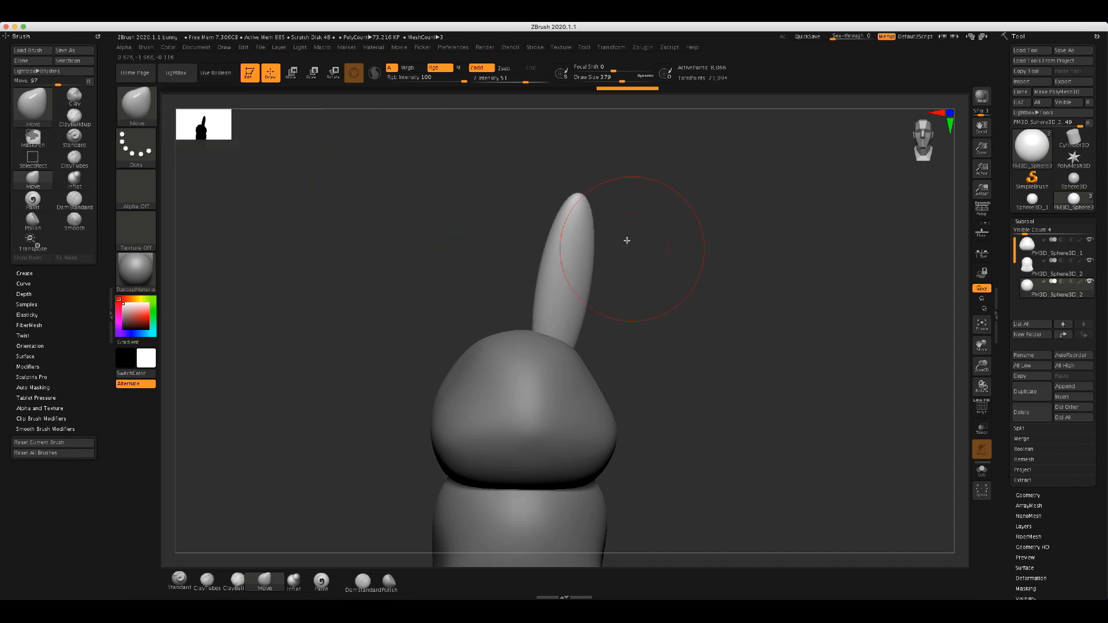
{"action": "mouse_move", "coordinate": [578, 201]}
{"action": "left_mouse_down"}
{"action": "mouse_move", "coordinate": [569, 204]}
{"action": "mouse_move", "coordinate": [580, 214]}
{"action": "mouse_move", "coordinate": [558, 226]}
{"action": "mouse_move", "coordinate": [596, 246]}
{"action": "left_mouse_up"}
{"action": "left_click_drag", "start_coordinate": [528, 328], "coordinate": [526, 327]}
{"action": "left_click_drag", "start_coordinate": [533, 328], "coordinate": [579, 350]}
- Try to push a hollow into the front of the ear with the Move brush at draw size 149
{"action": "left_click_drag", "start_coordinate": [681, 254], "coordinate": [804, 185]}
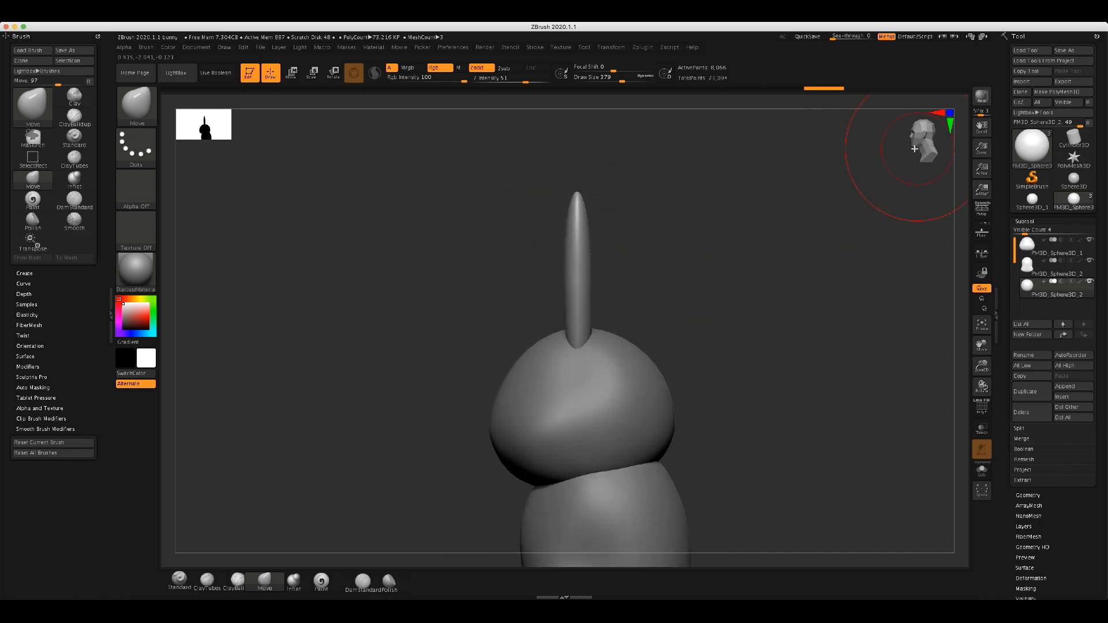
{"action": "key", "text": "s"}
{"action": "left_click_drag", "start_coordinate": [692, 276], "coordinate": [677, 277]}
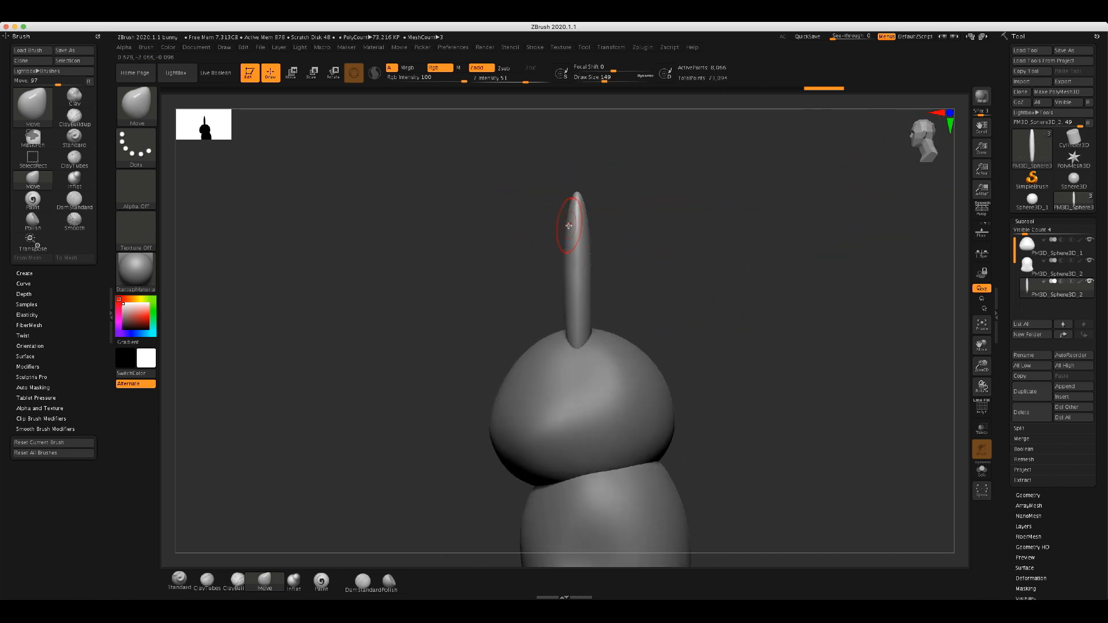
{"action": "left_click_drag", "start_coordinate": [572, 227], "coordinate": [571, 237]}
{"action": "left_click_drag", "start_coordinate": [686, 261], "coordinate": [622, 251]}
{"action": "key", "text": "ctrl+z"}
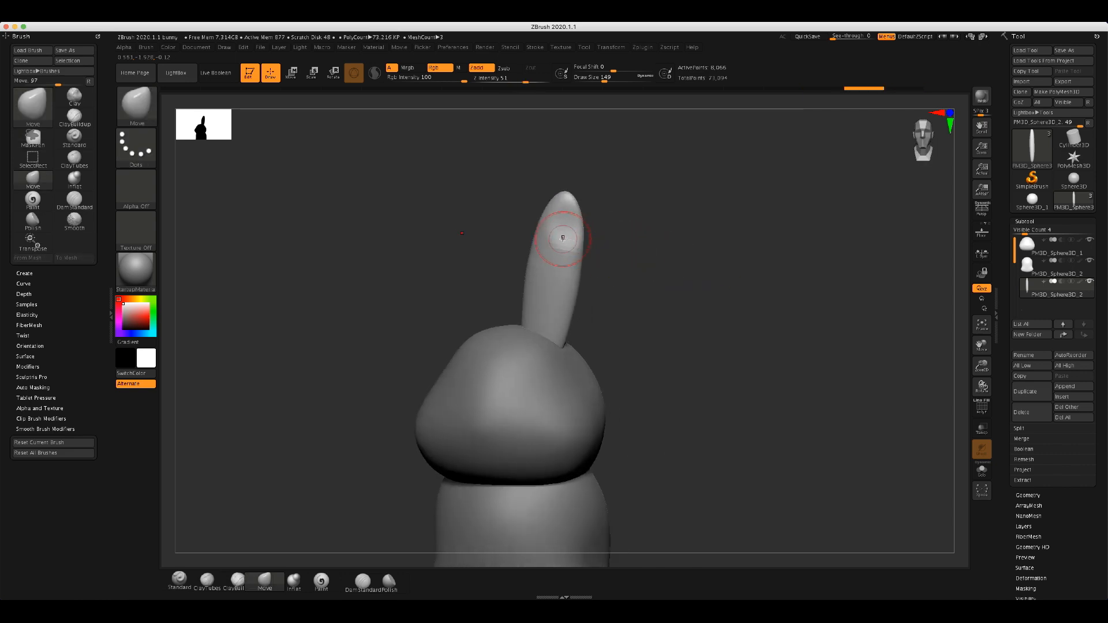
{"action": "key", "text": "ctrl+z"}
{"action": "left_click_drag", "start_coordinate": [553, 249], "coordinate": [551, 262]}
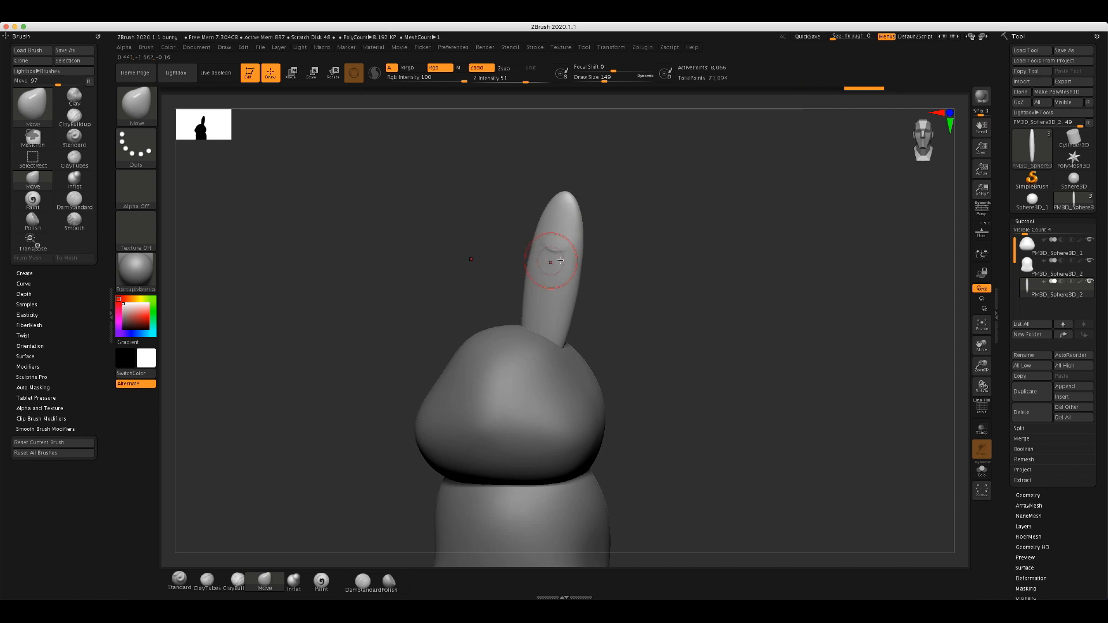
{"action": "key", "text": "ctrl+z"}
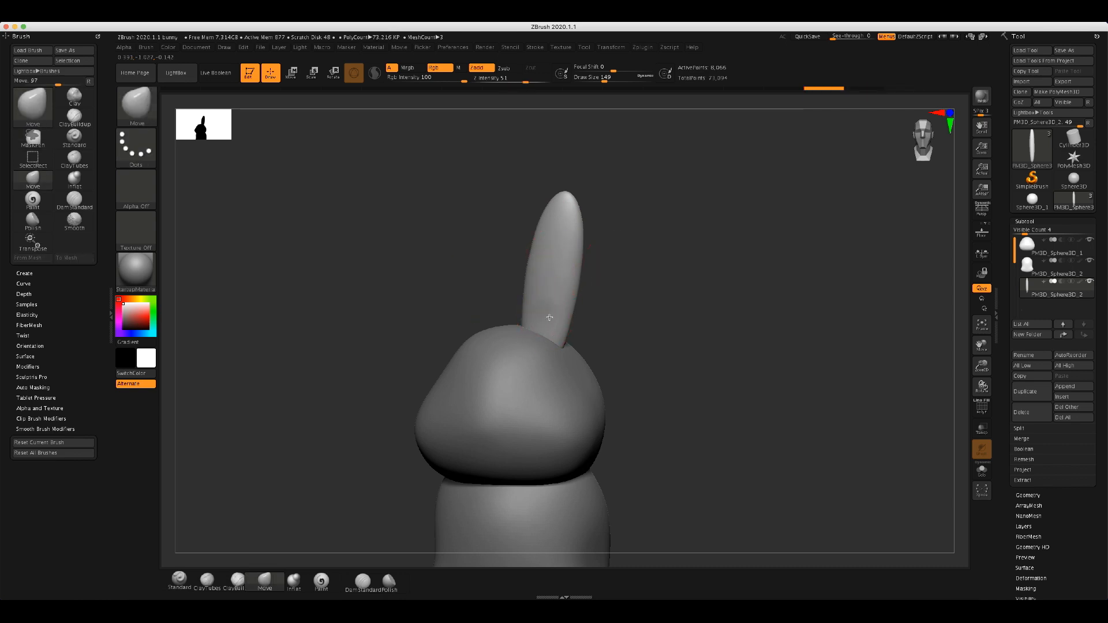
- Refine the ear's front and mirror the ear to the other side of the head
{"action": "left_click_drag", "start_coordinate": [551, 299], "coordinate": [550, 291]}
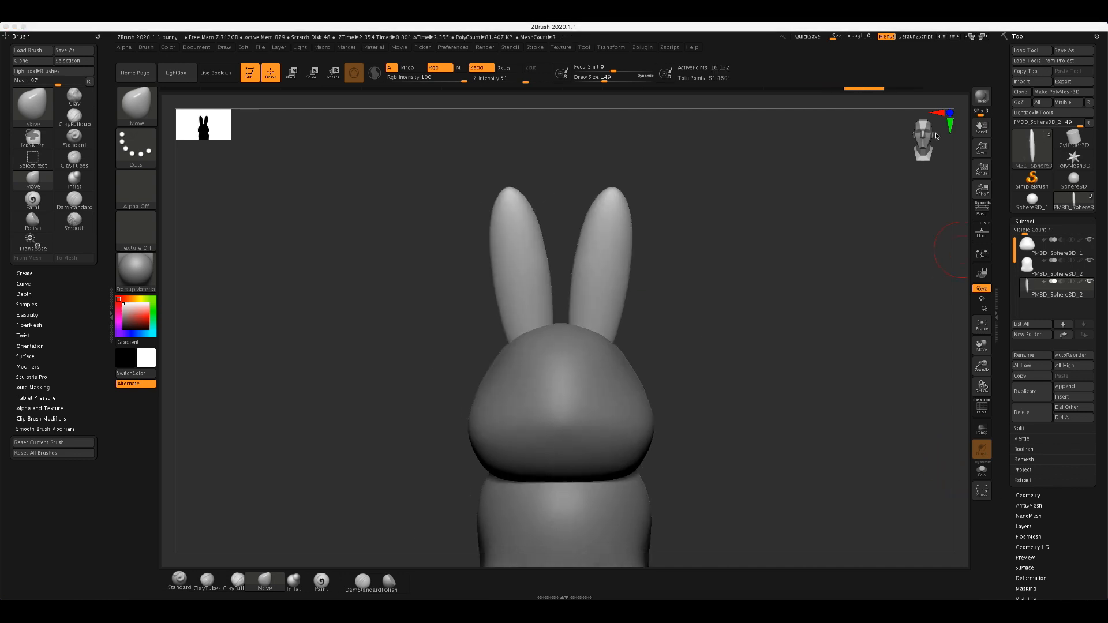
{"action": "left_click", "coordinate": [921, 132]}
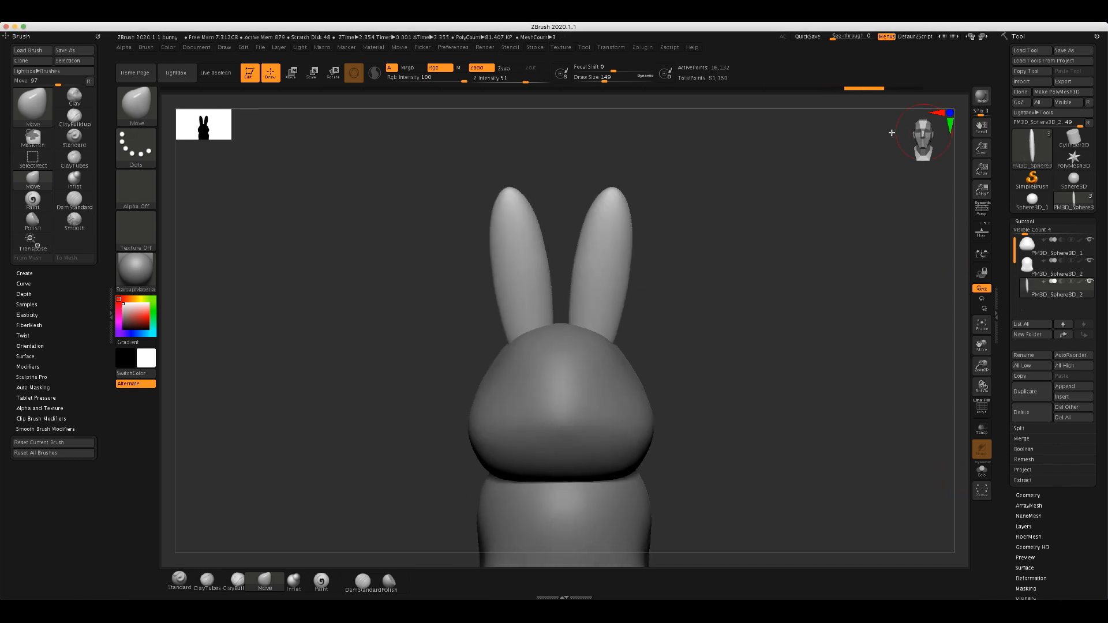
{"action": "left_click_drag", "start_coordinate": [867, 220], "coordinate": [333, 268]}
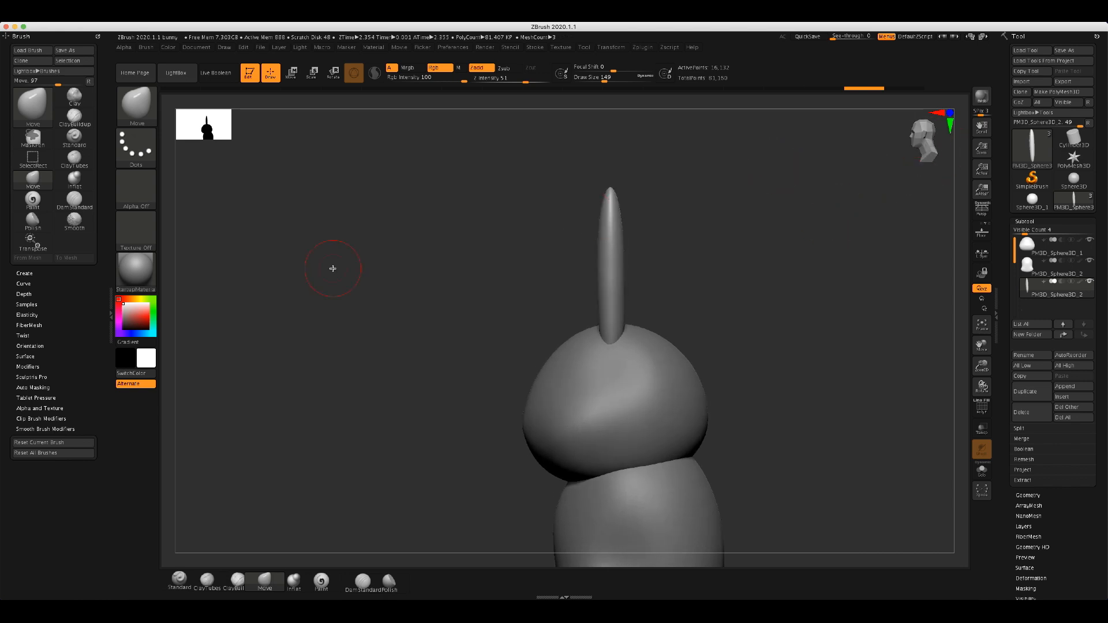
- Try reshaping the ears in profile with the Move brush at draw size 182
{"action": "key", "text": "s"}
{"action": "left_click_drag", "start_coordinate": [595, 255], "coordinate": [594, 258]}
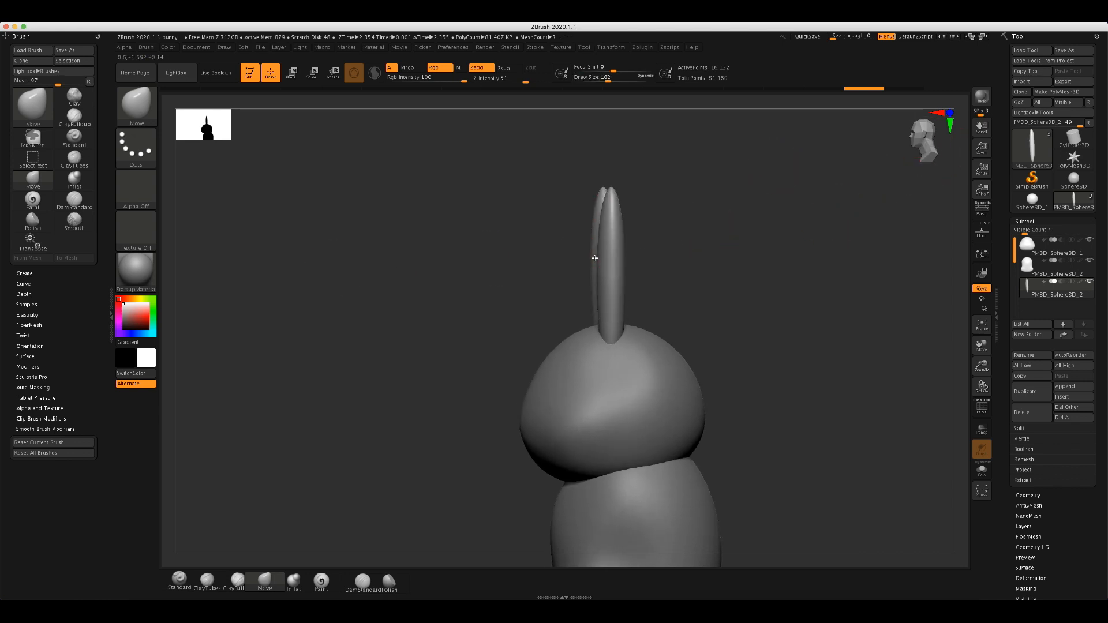
{"action": "left_click_drag", "start_coordinate": [672, 247], "coordinate": [621, 257], "text": "shift"}
{"action": "key", "text": "ctrl+z"}
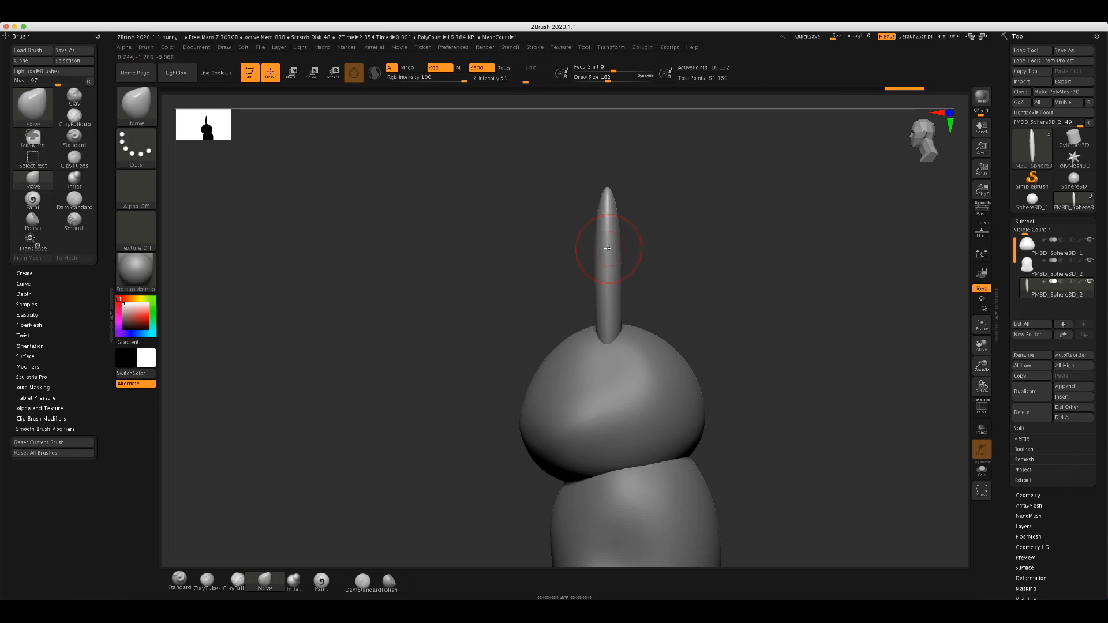
- Thin the ears front to back with the gizmo and bend them into a gentle curve with the Move brush
{"action": "key", "text": "w"}
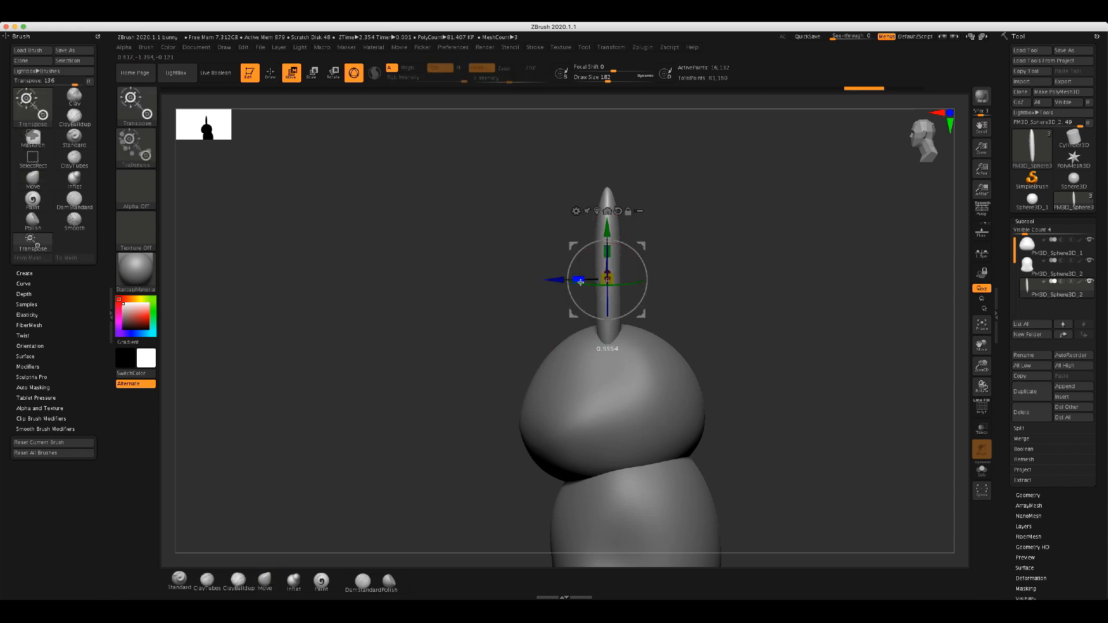
{"action": "mouse_move", "coordinate": [585, 282]}
{"action": "left_mouse_down"}
{"action": "mouse_move", "coordinate": [591, 260]}
{"action": "mouse_move", "coordinate": [594, 289]}
{"action": "mouse_move", "coordinate": [616, 296]}
{"action": "left_mouse_up"}
{"action": "key", "text": "q"}
{"action": "key", "text": "s"}
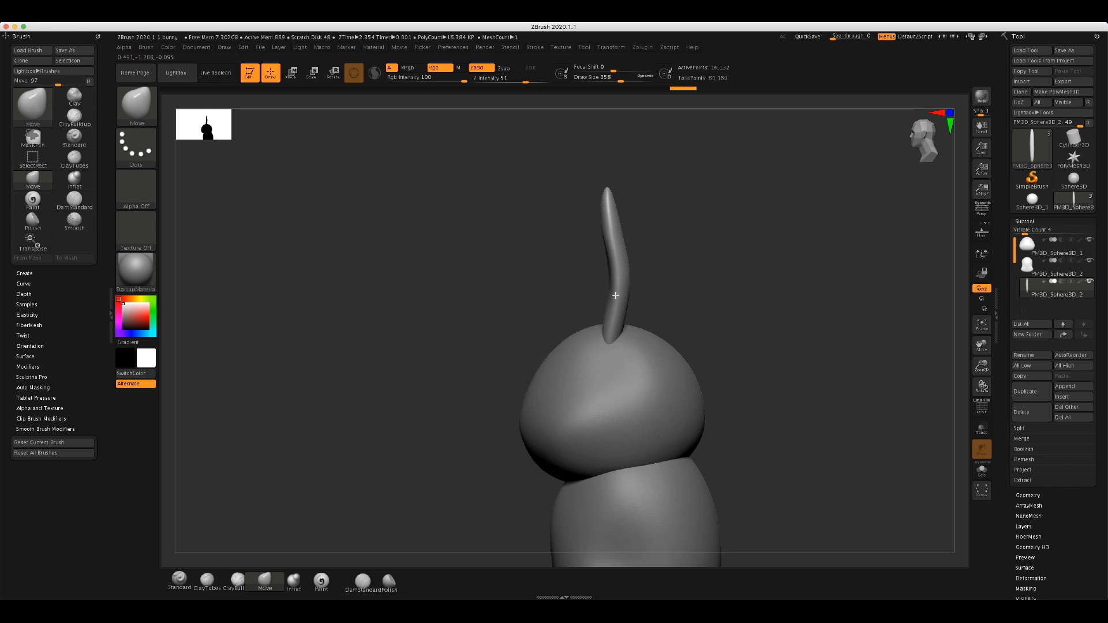
{"action": "left_click_drag", "start_coordinate": [601, 200], "coordinate": [594, 199]}
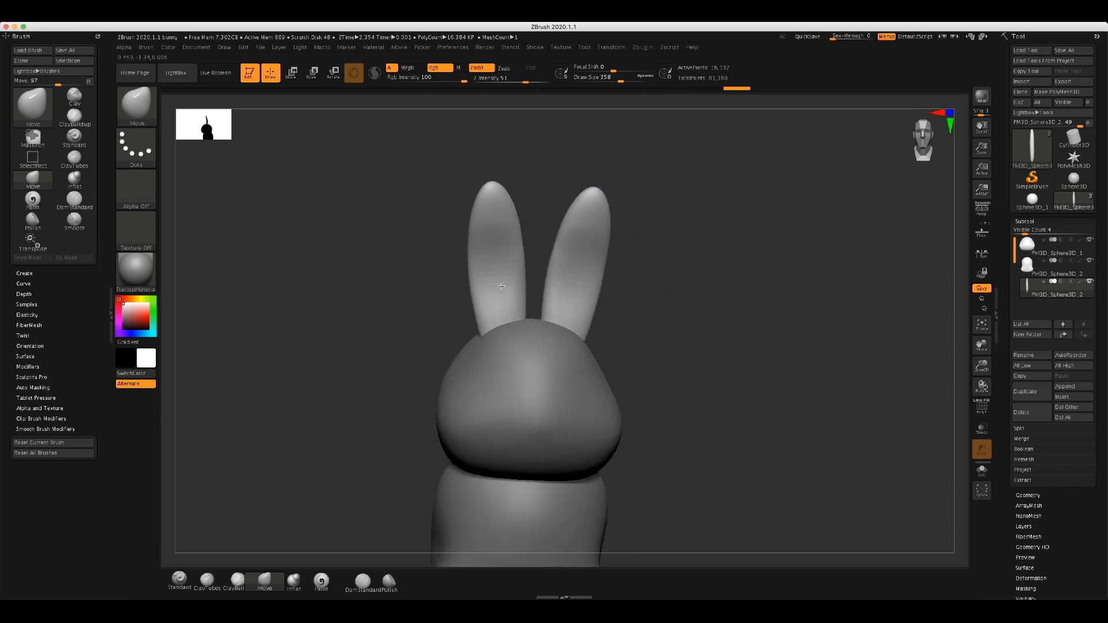
{"action": "left_click_drag", "start_coordinate": [519, 277], "coordinate": [695, 260]}
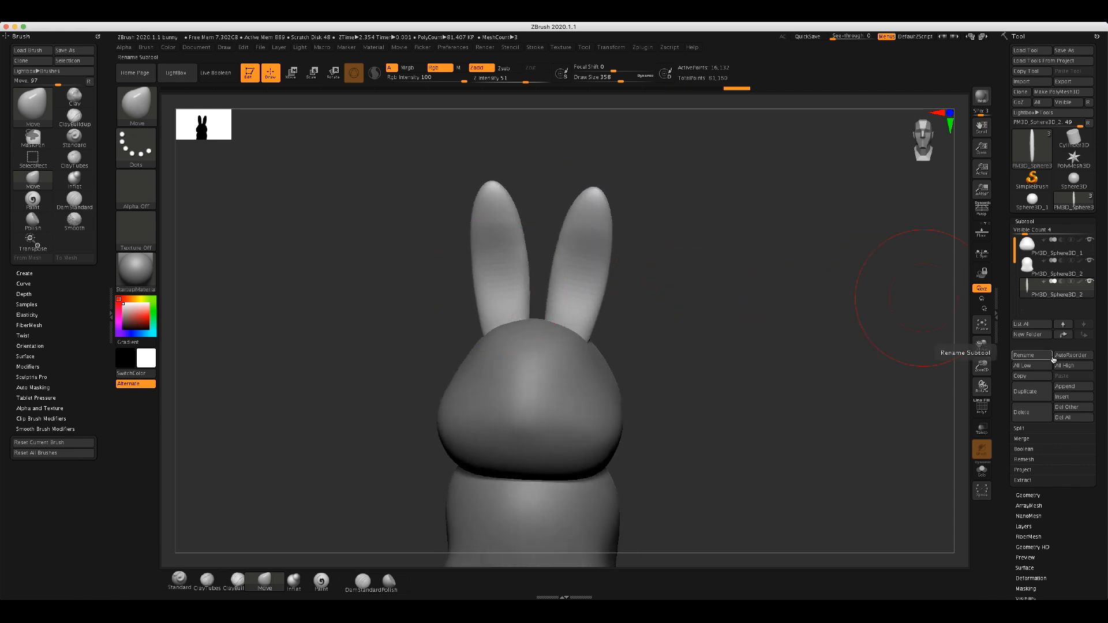
- Divide the ears' geometry once to subdivision level 2
{"action": "left_click", "coordinate": [1028, 496]}
{"action": "left_click", "coordinate": [1022, 308]}
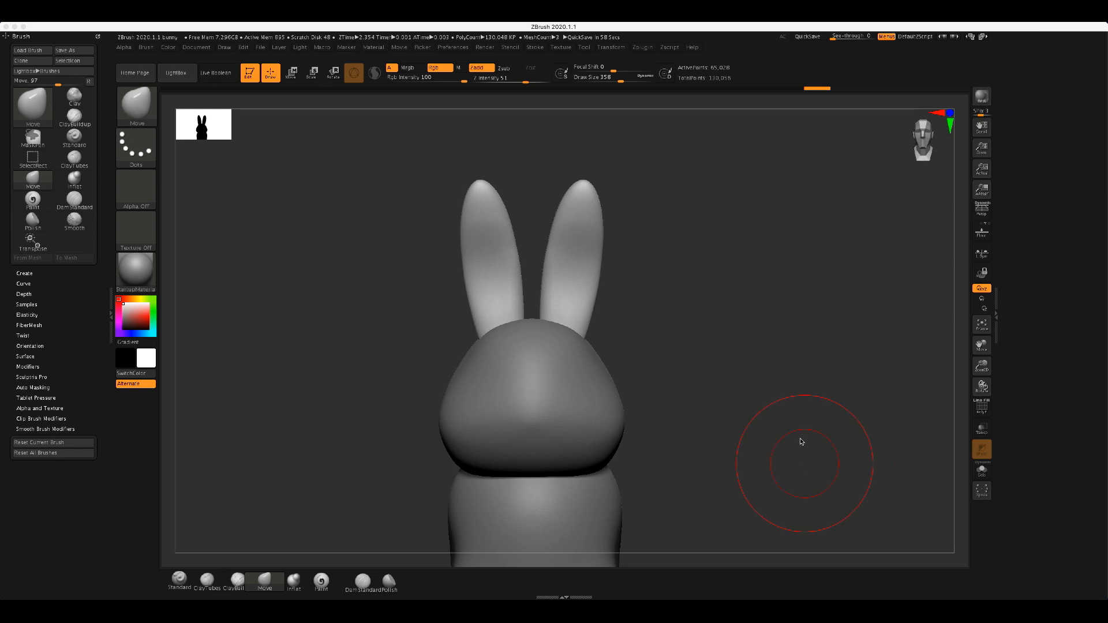
{"action": "right_click_drag", "start_coordinate": [818, 478], "coordinate": [787, 497], "text": "ctrl"}
{"action": "mouse_move", "coordinate": [786, 431]}
{"action": "right_mouse_down", "text": "ctrl"}
{"action": "mouse_move", "coordinate": [780, 407]}
{"action": "mouse_move", "coordinate": [783, 495]}
{"action": "right_mouse_up", "text": "ctrl"}
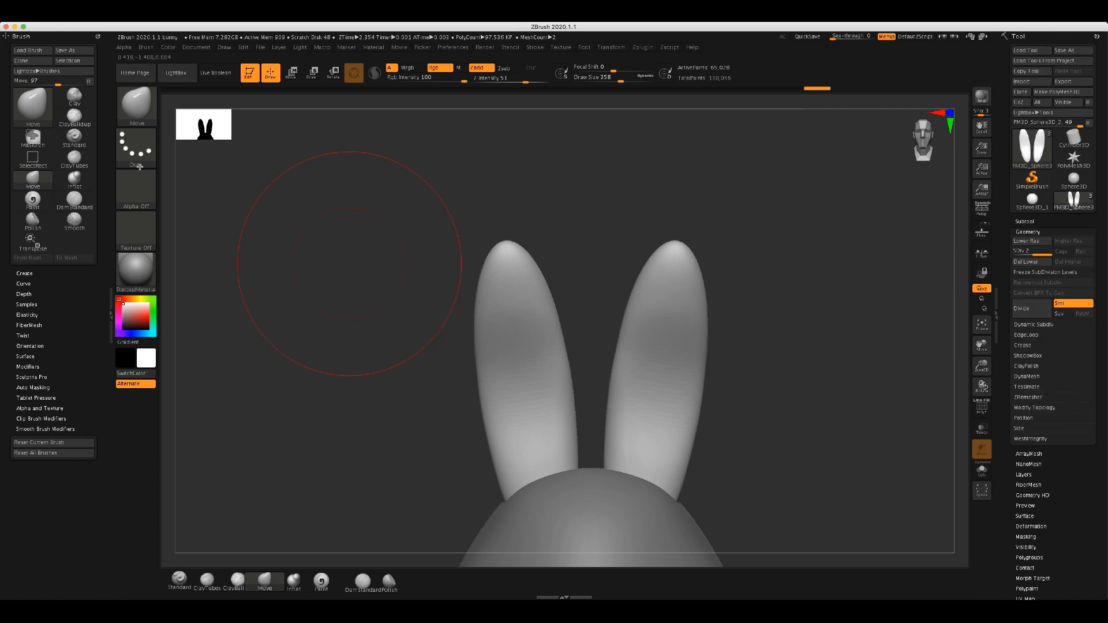
- Set up the ClayBuildup brush with the round Alpha 06 and a draw size of 97
{"action": "left_click", "coordinate": [79, 119]}
{"action": "left_click", "coordinate": [142, 191]}
{"action": "left_click", "coordinate": [560, 311]}
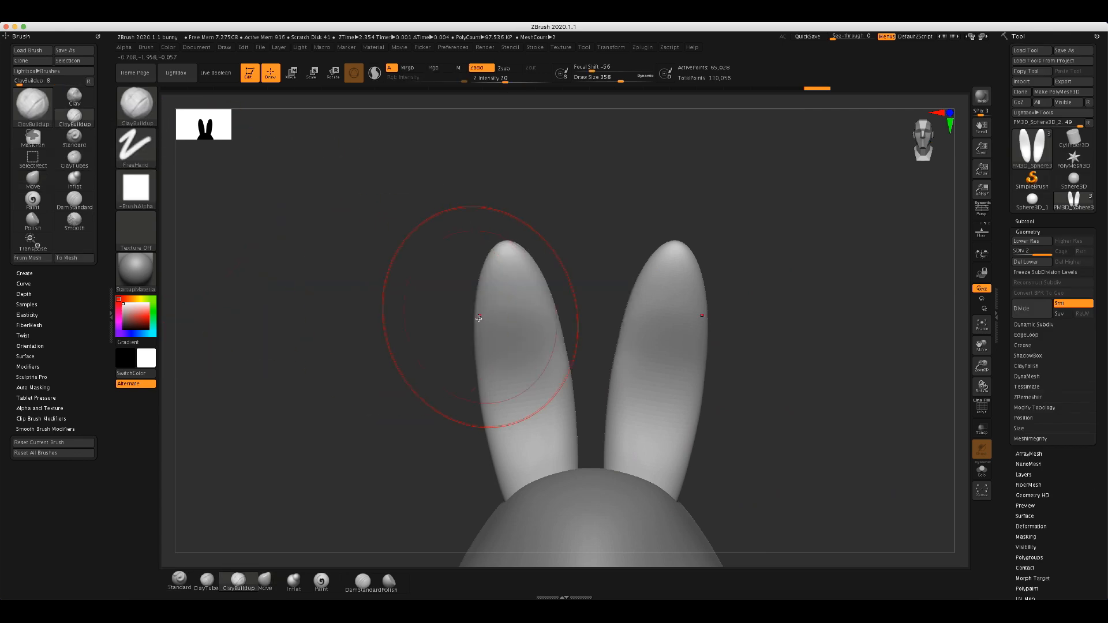
{"action": "key", "text": "s"}
{"action": "left_click_drag", "start_coordinate": [478, 318], "coordinate": [461, 318]}
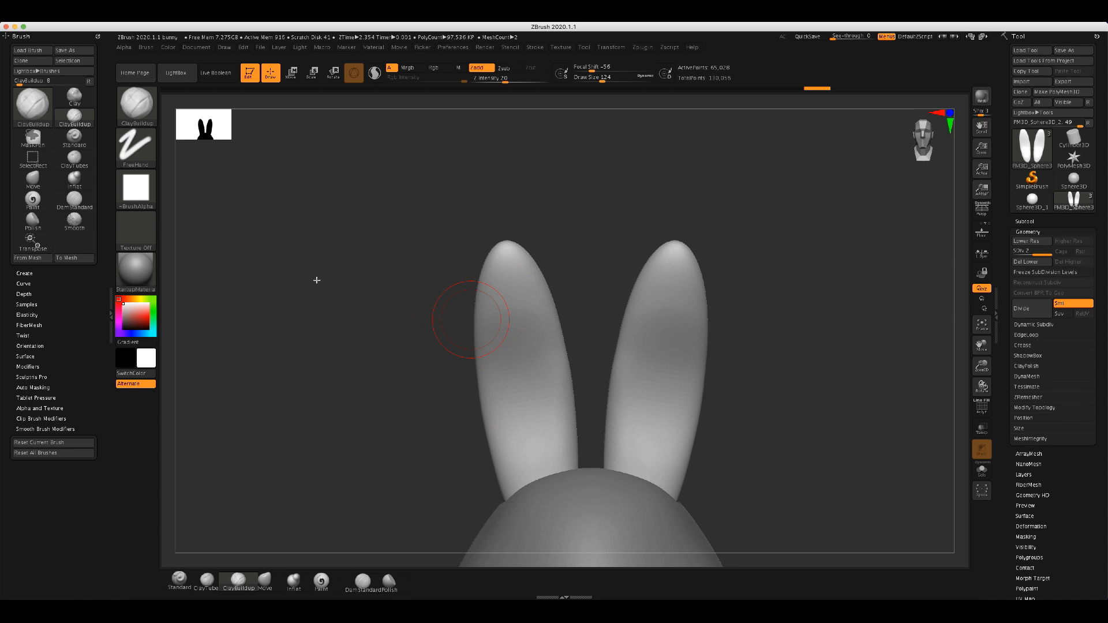
{"action": "left_click", "coordinate": [136, 189]}
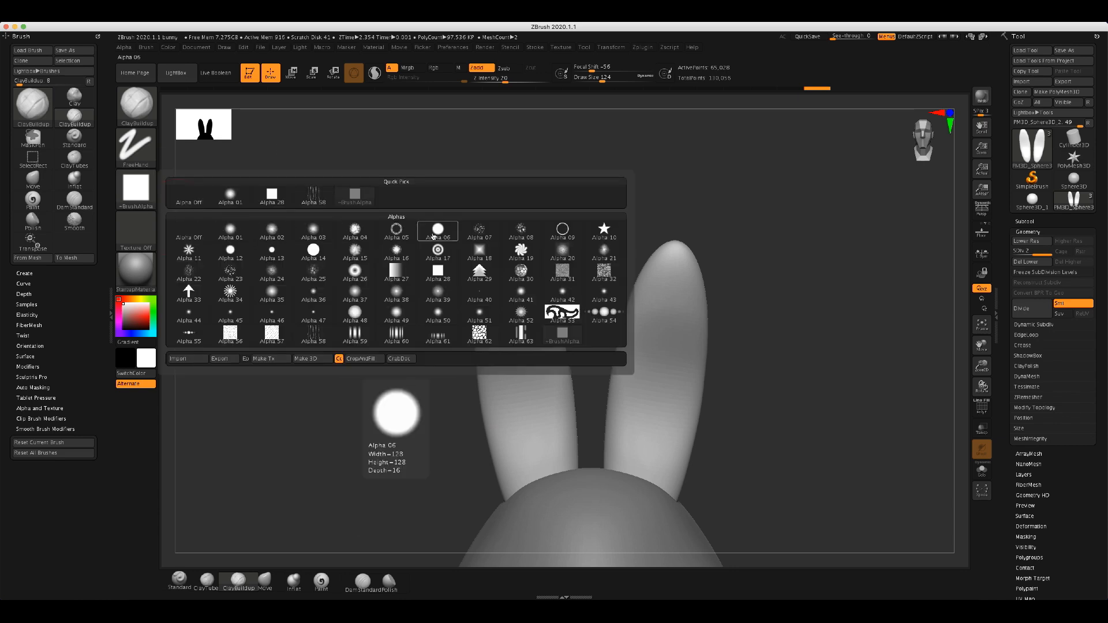
{"action": "left_click", "coordinate": [439, 229]}
{"action": "key", "text": "s"}
{"action": "left_click_drag", "start_coordinate": [518, 312], "coordinate": [514, 313]}
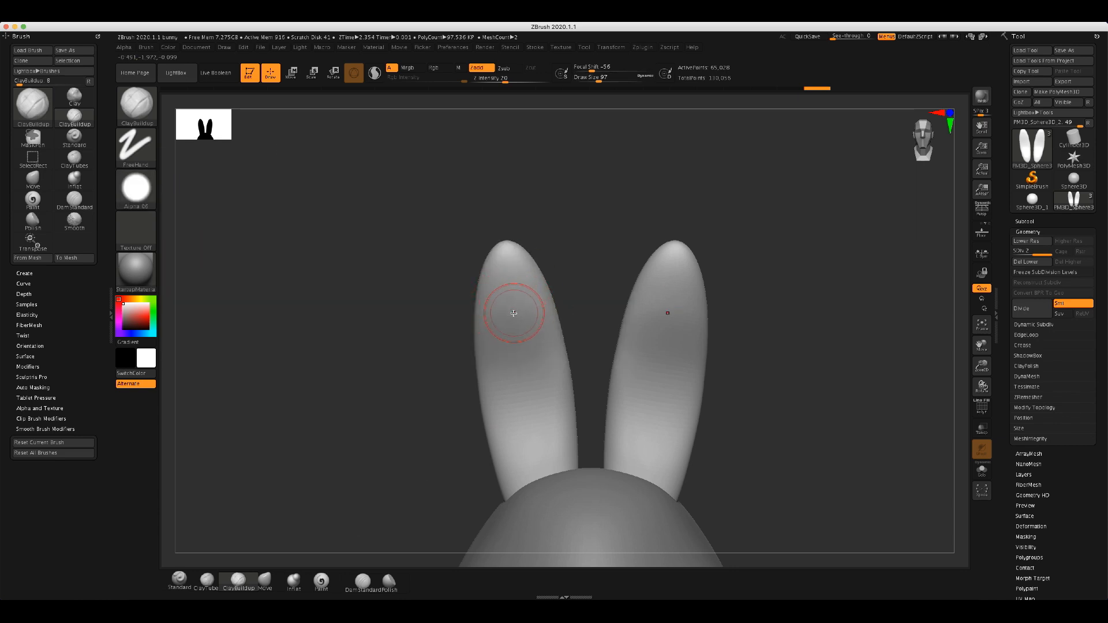
- Carve a long hollow down the front of both ears with ClayBuildup and smooth its edges
{"action": "left_click", "coordinate": [514, 322]}
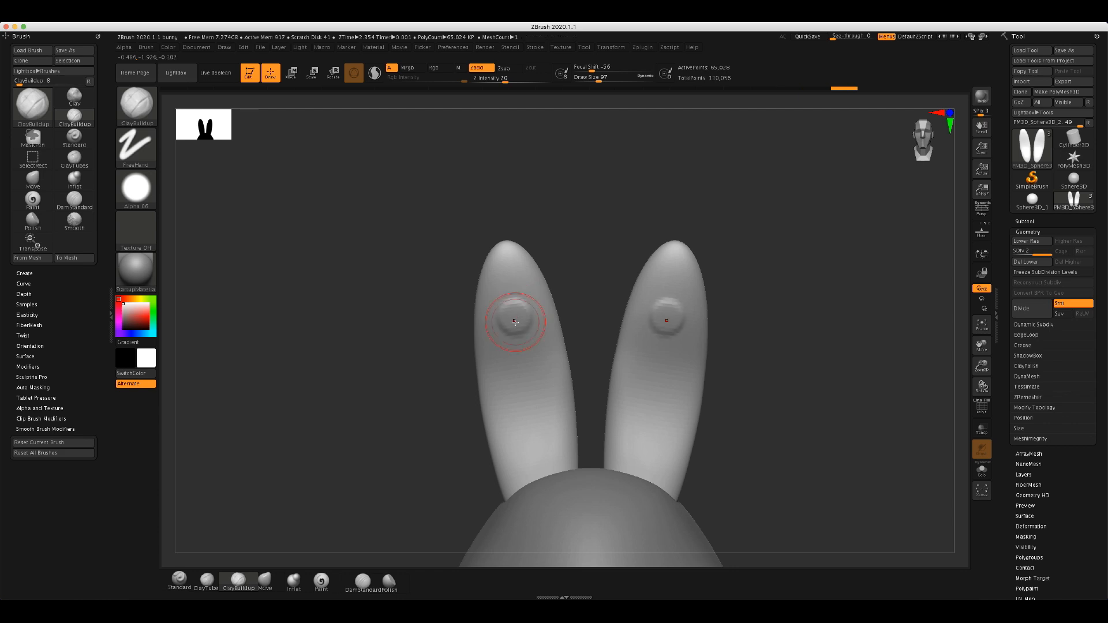
{"action": "key", "text": "ctrl+z"}
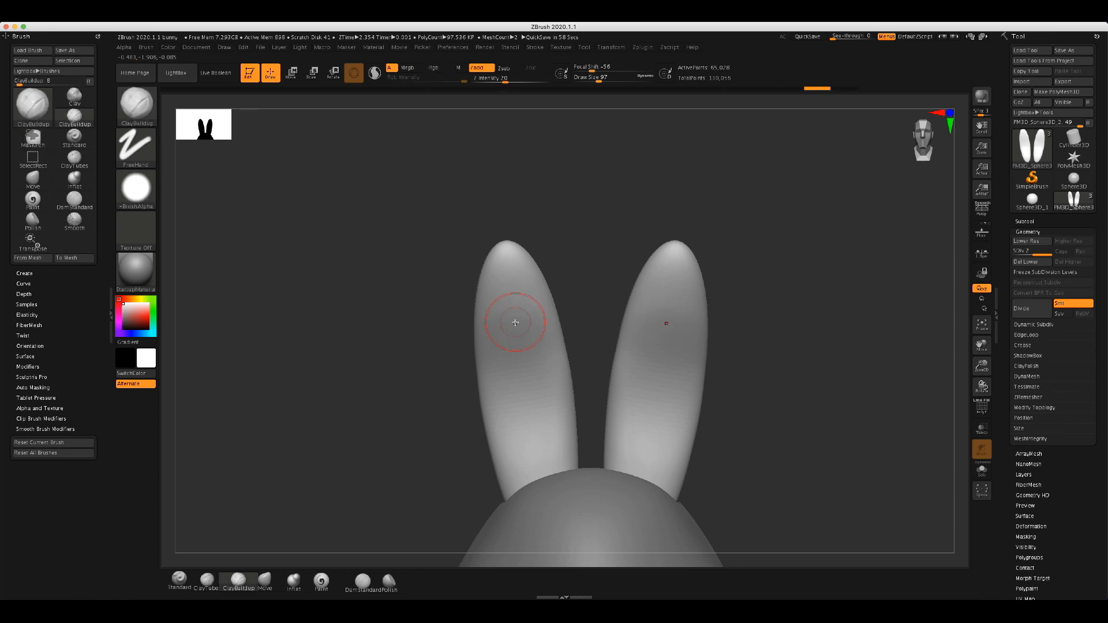
{"action": "left_click_drag", "start_coordinate": [514, 319], "coordinate": [542, 487]}
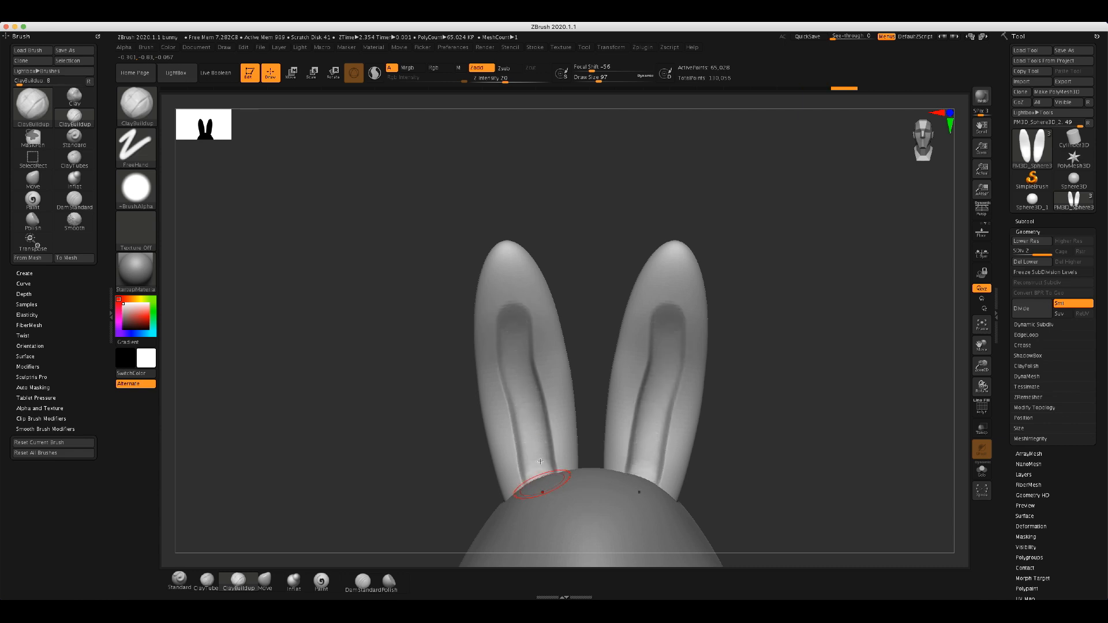
{"action": "left_click_drag", "start_coordinate": [512, 321], "coordinate": [518, 358]}
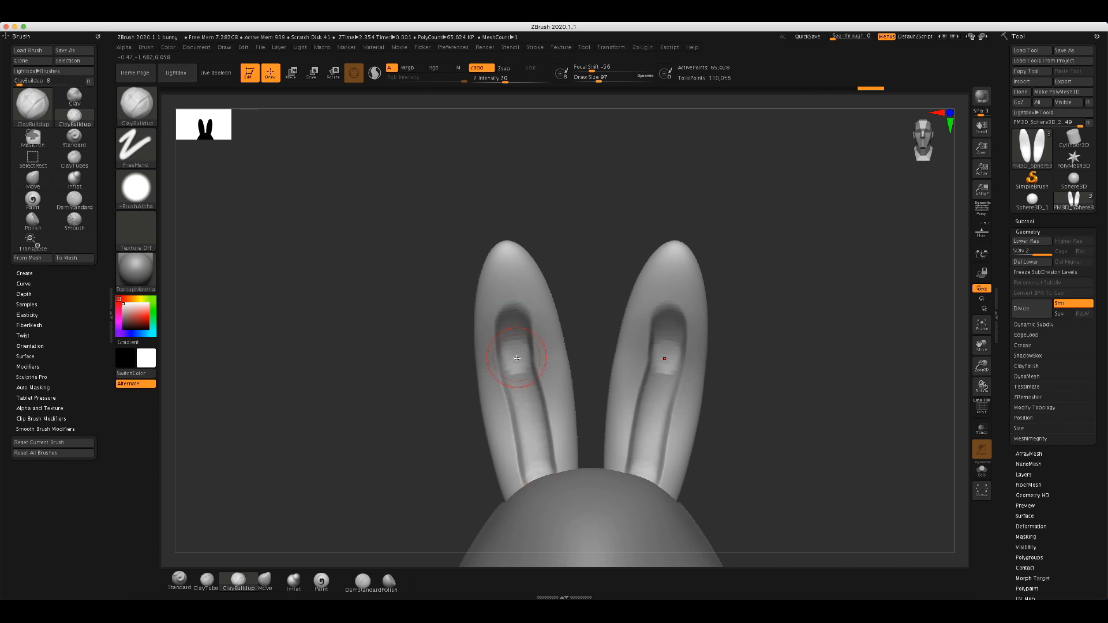
{"action": "left_click", "coordinate": [517, 358], "text": "shift"}
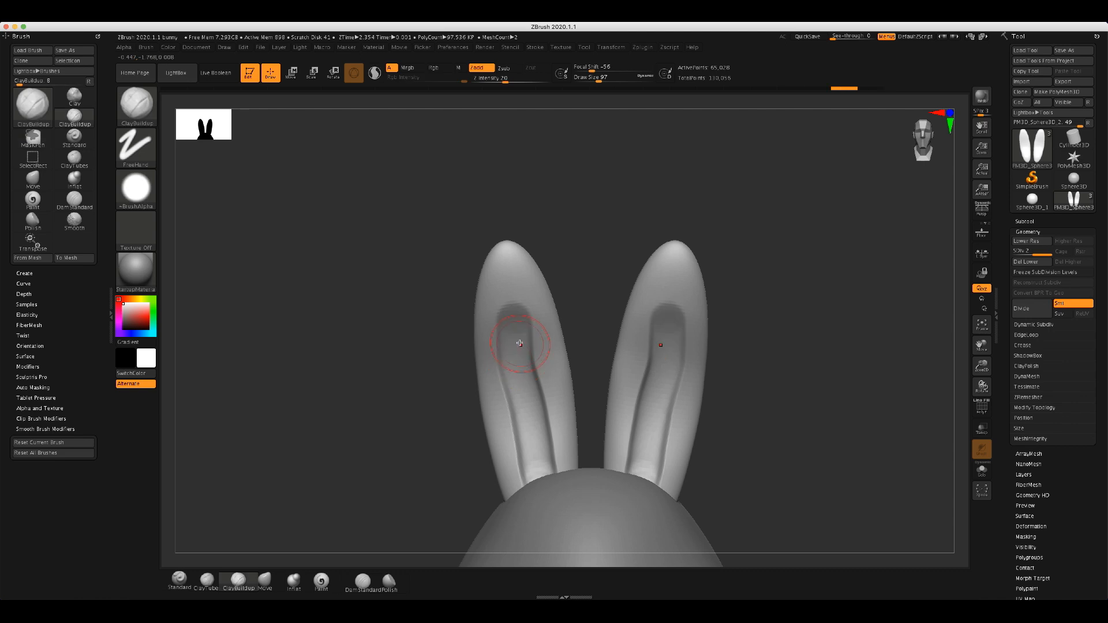
{"action": "key", "text": "shift"}
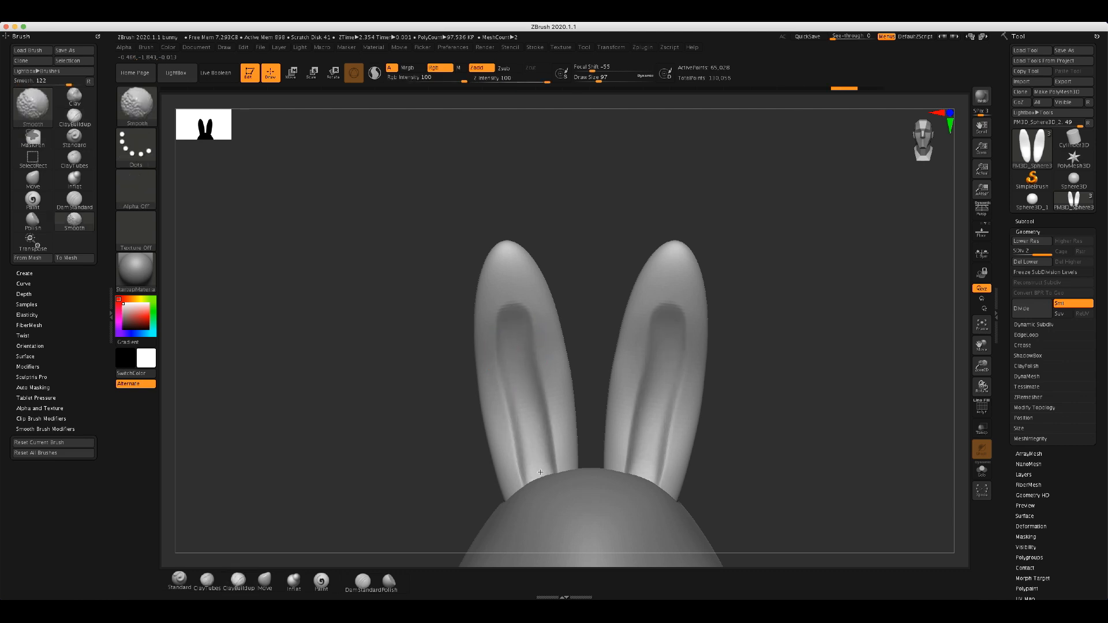
{"action": "mouse_move", "coordinate": [747, 382]}
{"action": "left_mouse_down"}
{"action": "mouse_move", "coordinate": [722, 381]}
{"action": "mouse_move", "coordinate": [746, 383]}
{"action": "left_mouse_up"}
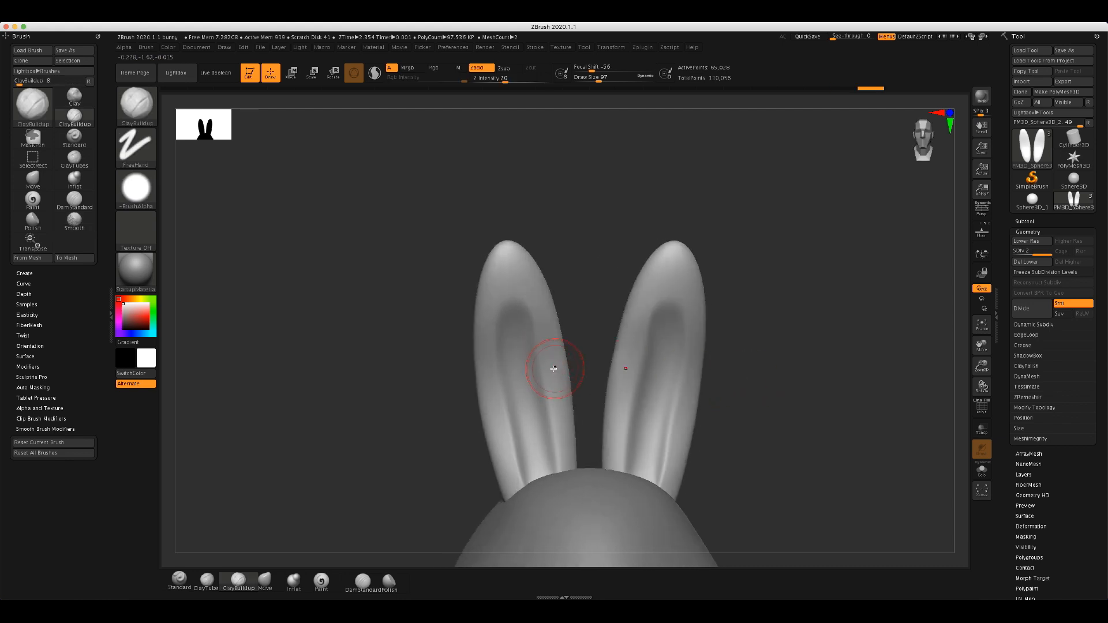
- Reshape the inner rims and hollows of both ears with the Move brush
{"action": "left_click", "coordinate": [264, 580]}
{"action": "mouse_move", "coordinate": [544, 371]}
{"action": "left_mouse_down"}
{"action": "mouse_move", "coordinate": [557, 398]}
{"action": "mouse_move", "coordinate": [539, 344]}
{"action": "left_mouse_up"}
{"action": "key", "text": "s"}
{"action": "left_click_drag", "start_coordinate": [545, 418], "coordinate": [552, 420]}
{"action": "left_click_drag", "start_coordinate": [551, 421], "coordinate": [560, 427]}
{"action": "left_click_drag", "start_coordinate": [541, 372], "coordinate": [541, 347]}
{"action": "mouse_move", "coordinate": [808, 320]}
{"action": "left_mouse_down"}
{"action": "mouse_move", "coordinate": [770, 326]}
{"action": "mouse_move", "coordinate": [794, 330]}
{"action": "left_mouse_up"}
{"action": "left_click_drag", "start_coordinate": [550, 350], "coordinate": [541, 352]}
{"action": "key", "text": "s"}
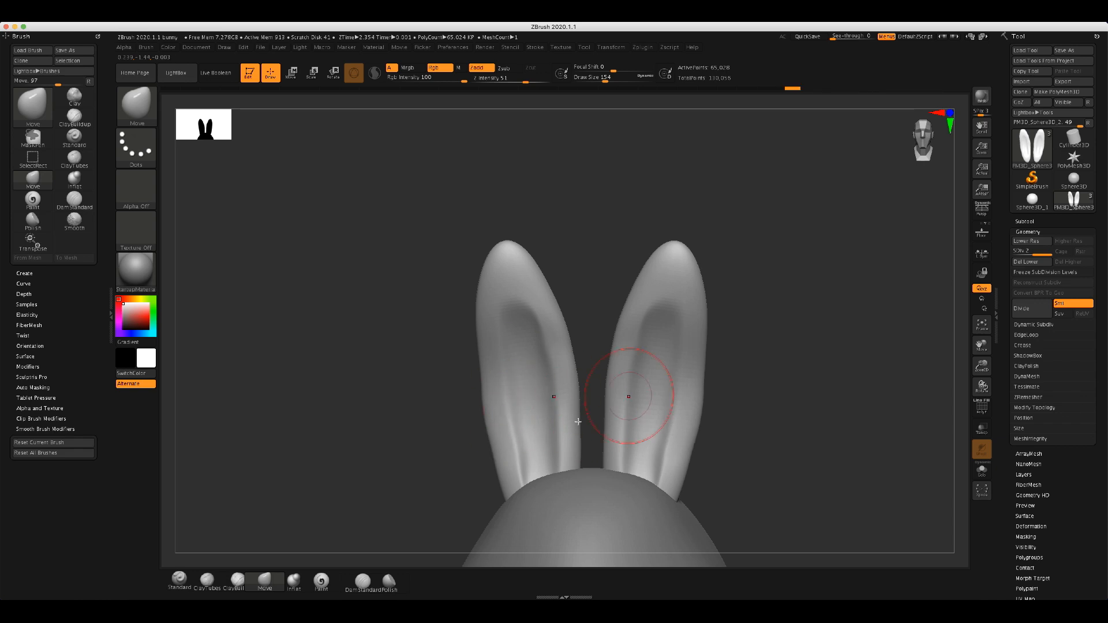
- Try pulling the upper part of the ear hollows upward with the Move brush
{"action": "left_click_drag", "start_coordinate": [505, 360], "coordinate": [502, 329]}
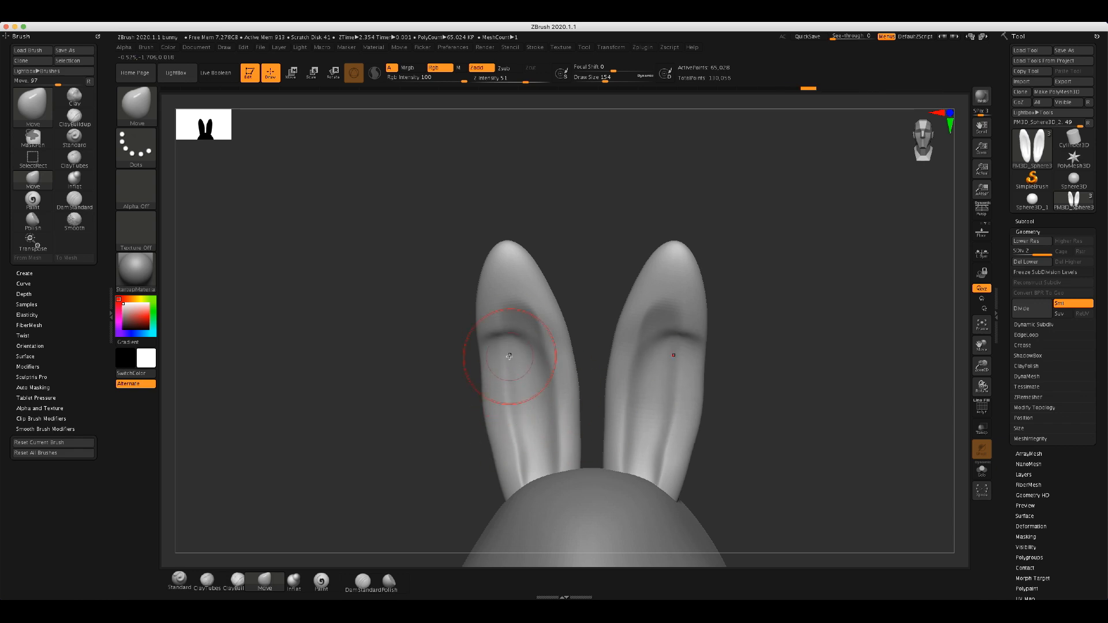
{"action": "key", "text": "ctrl"}
{"action": "key", "text": "ctrl"}
{"action": "left_click", "coordinate": [572, 202]}
{"action": "key", "text": "ctrl+z"}
- Try transforming the ears with the gizmo and repositioning it near the base of one ear
{"action": "left_click_drag", "start_coordinate": [784, 328], "coordinate": [794, 332], "text": "shift"}
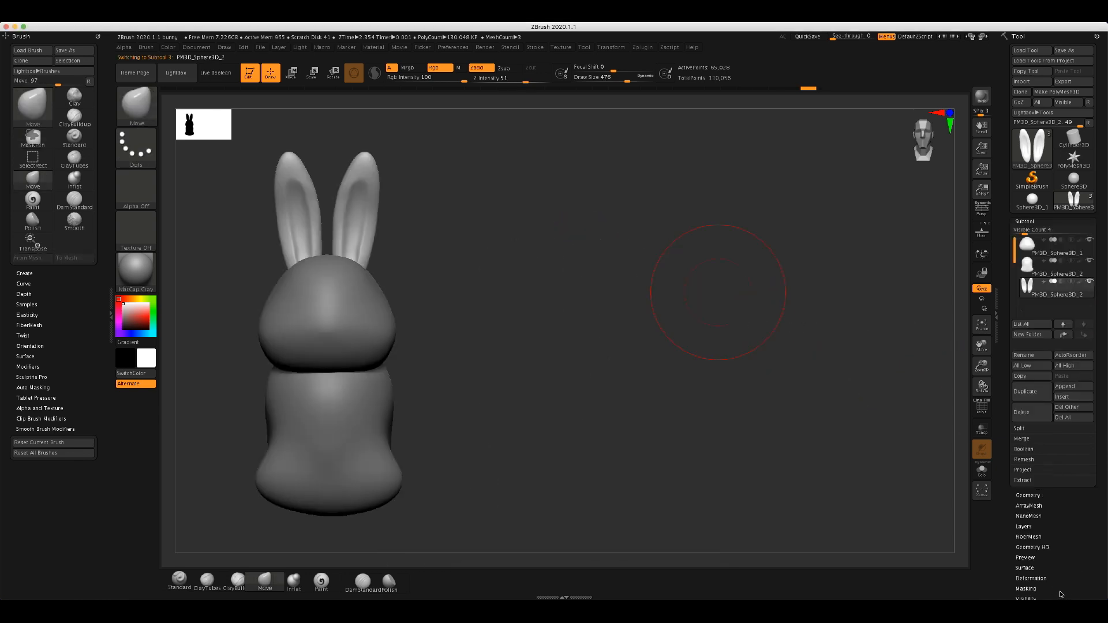
{"action": "key", "text": "w"}
{"action": "left_click_drag", "start_coordinate": [324, 192], "coordinate": [390, 189]}
{"action": "key", "text": "ctrl+z"}
{"action": "key", "text": "ctrl+z"}
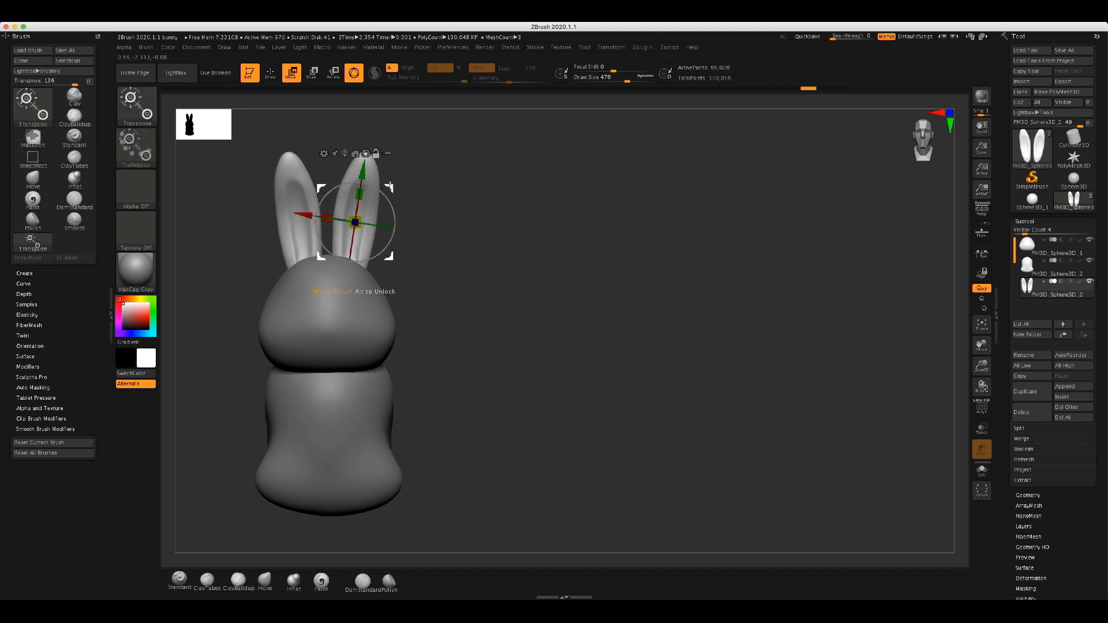
{"action": "mouse_move", "coordinate": [389, 188]}
{"action": "left_mouse_down", "text": "alt"}
{"action": "mouse_move", "coordinate": [323, 214]}
{"action": "mouse_move", "coordinate": [338, 222]}
{"action": "mouse_move", "coordinate": [329, 229]}
{"action": "mouse_move", "coordinate": [281, 225]}
{"action": "left_mouse_up", "text": "alt"}
{"action": "left_click", "coordinate": [323, 192]}
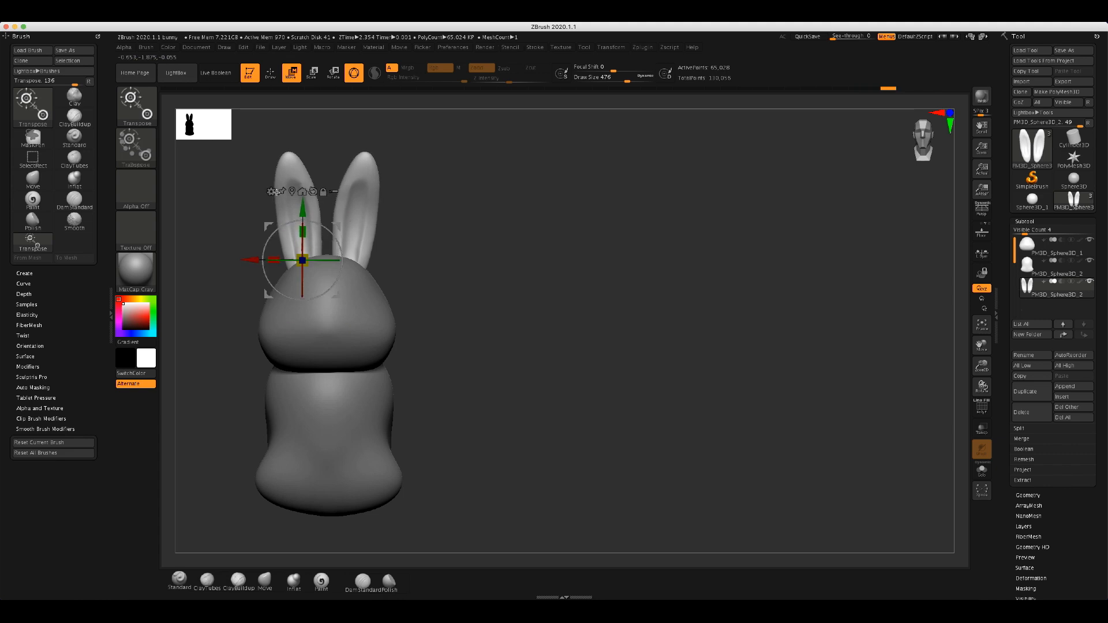
{"action": "key", "text": "q"}
- Bend the upper half of one ear outward with the Move brush at draw size 476, leaving the other upright
{"action": "mouse_move", "coordinate": [566, 250]}
{"action": "left_mouse_down"}
{"action": "mouse_move", "coordinate": [505, 250]}
{"action": "mouse_move", "coordinate": [571, 252]}
{"action": "left_mouse_up"}
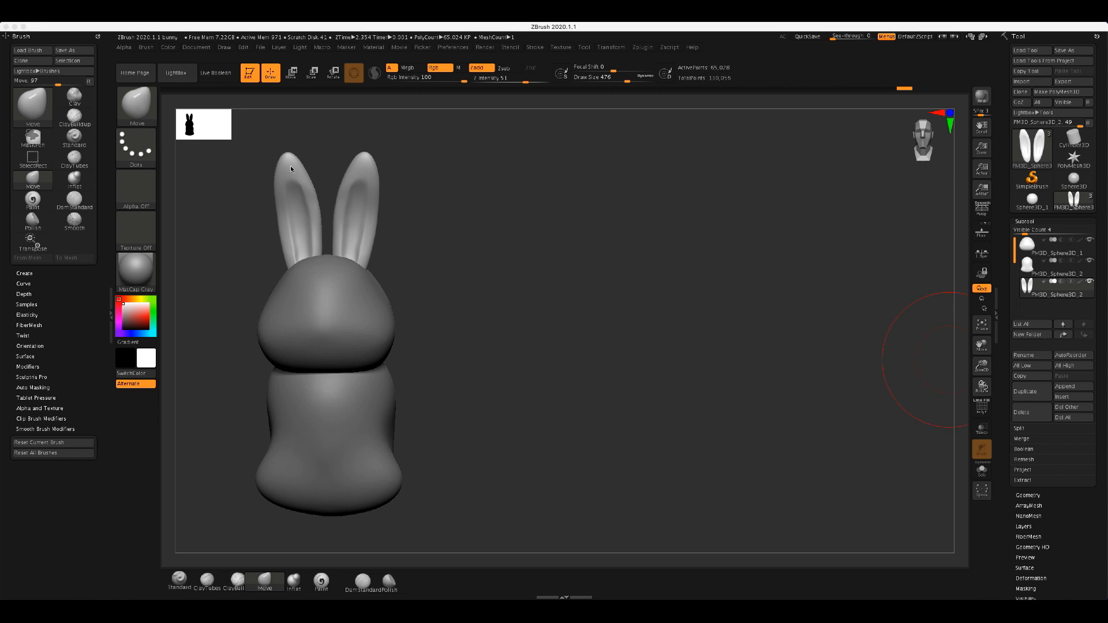
{"action": "left_click_drag", "start_coordinate": [291, 162], "coordinate": [263, 181]}
{"action": "mouse_move", "coordinate": [559, 218]}
{"action": "left_mouse_down"}
{"action": "mouse_move", "coordinate": [577, 235]}
{"action": "mouse_move", "coordinate": [775, 106]}
{"action": "left_mouse_up"}
{"action": "left_click_drag", "start_coordinate": [923, 144], "coordinate": [941, 144]}
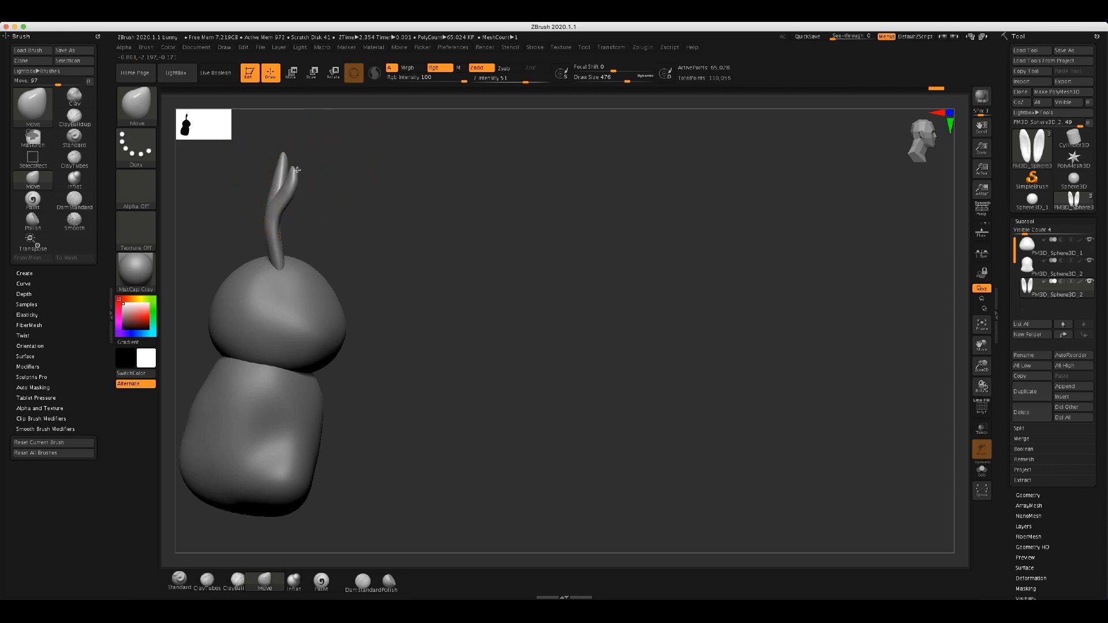
{"action": "left_click_drag", "start_coordinate": [424, 206], "coordinate": [323, 177]}
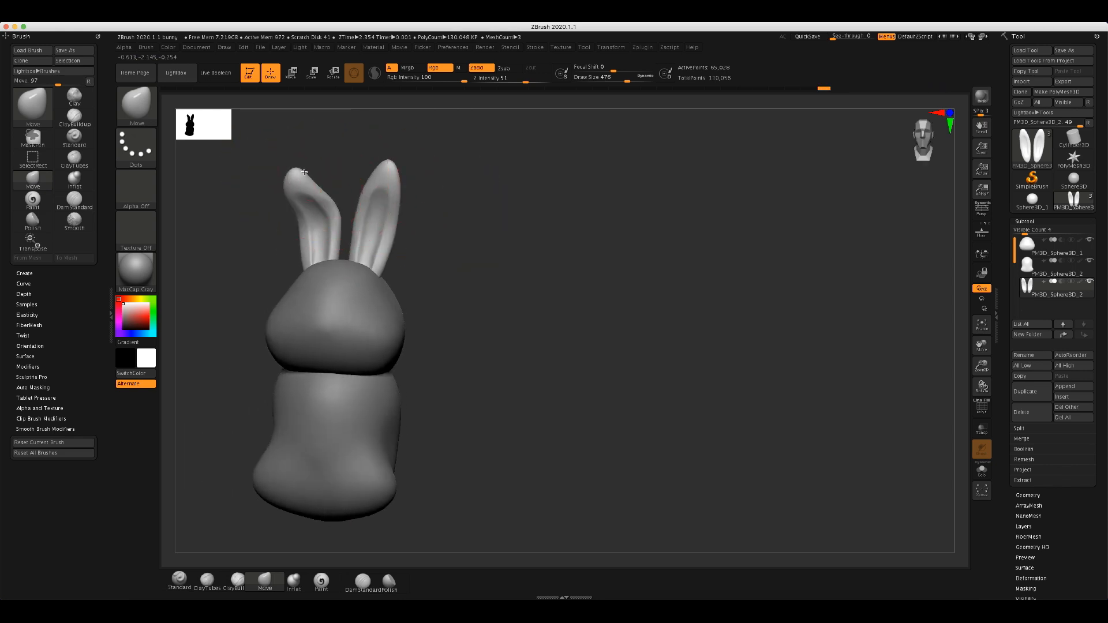
- Bend the tip of the folded ear further outward and refine its curve with the Move brush
{"action": "left_click_drag", "start_coordinate": [461, 202], "coordinate": [447, 285]}
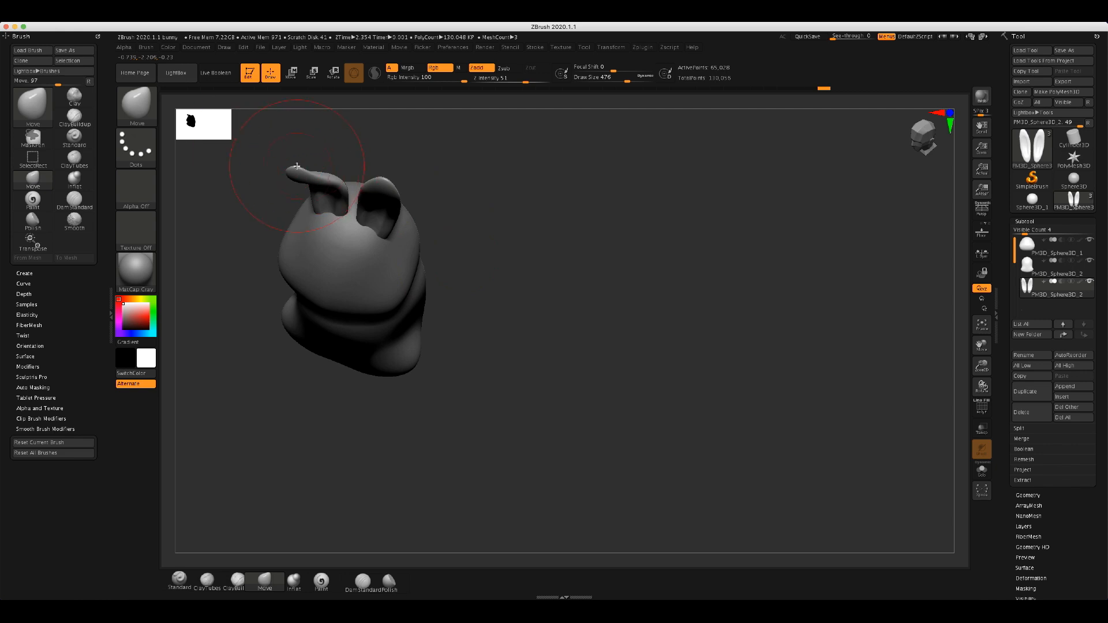
{"action": "left_click_drag", "start_coordinate": [510, 262], "coordinate": [368, 201]}
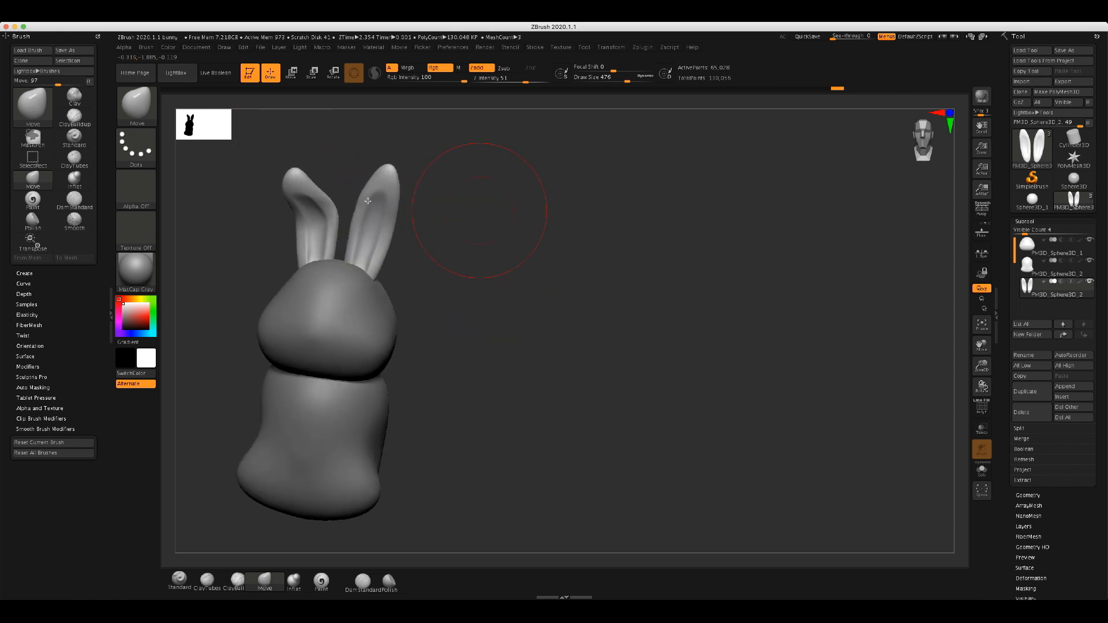
{"action": "left_click_drag", "start_coordinate": [981, 366], "coordinate": [1048, 425]}
{"action": "mouse_move", "coordinate": [292, 169]}
{"action": "left_mouse_down"}
{"action": "mouse_move", "coordinate": [287, 188]}
{"action": "mouse_move", "coordinate": [292, 177]}
{"action": "left_mouse_up"}
{"action": "key", "text": "super+z"}
{"action": "mouse_move", "coordinate": [314, 271]}
{"action": "left_mouse_down"}
{"action": "mouse_move", "coordinate": [303, 251]}
{"action": "mouse_move", "coordinate": [248, 254]}
{"action": "left_mouse_up"}
{"action": "left_click_drag", "start_coordinate": [283, 175], "coordinate": [274, 175]}
{"action": "mouse_move", "coordinate": [803, 272]}
{"action": "left_mouse_down", "text": "alt"}
{"action": "mouse_move", "coordinate": [787, 312]}
{"action": "mouse_move", "coordinate": [889, 270]}
{"action": "left_mouse_up", "text": "alt"}
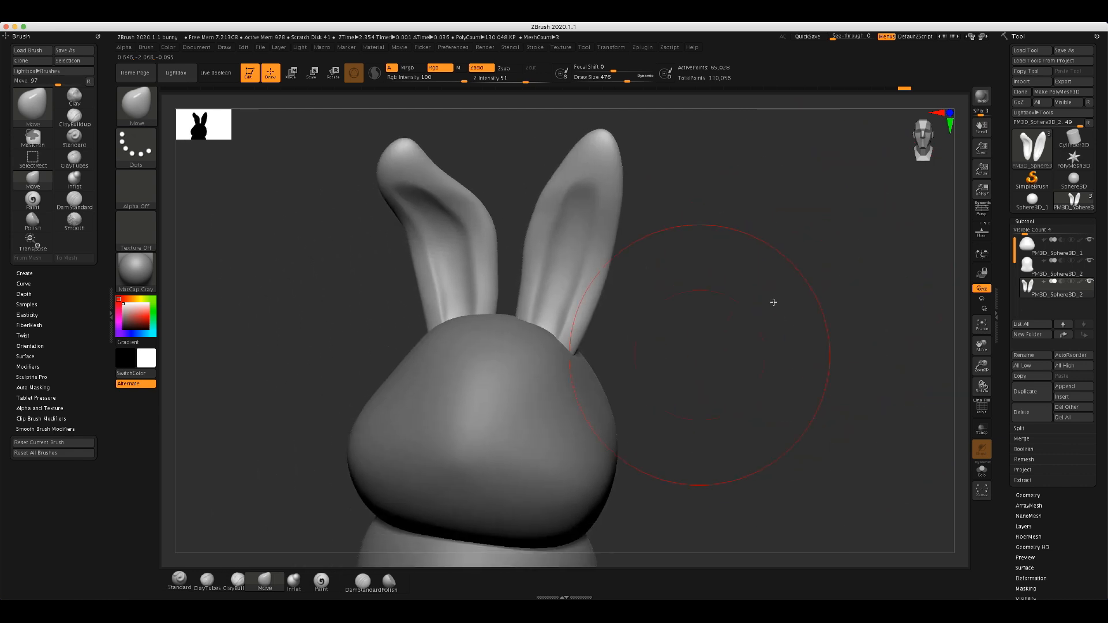
{"action": "left_click_drag", "start_coordinate": [701, 355], "coordinate": [919, 152]}
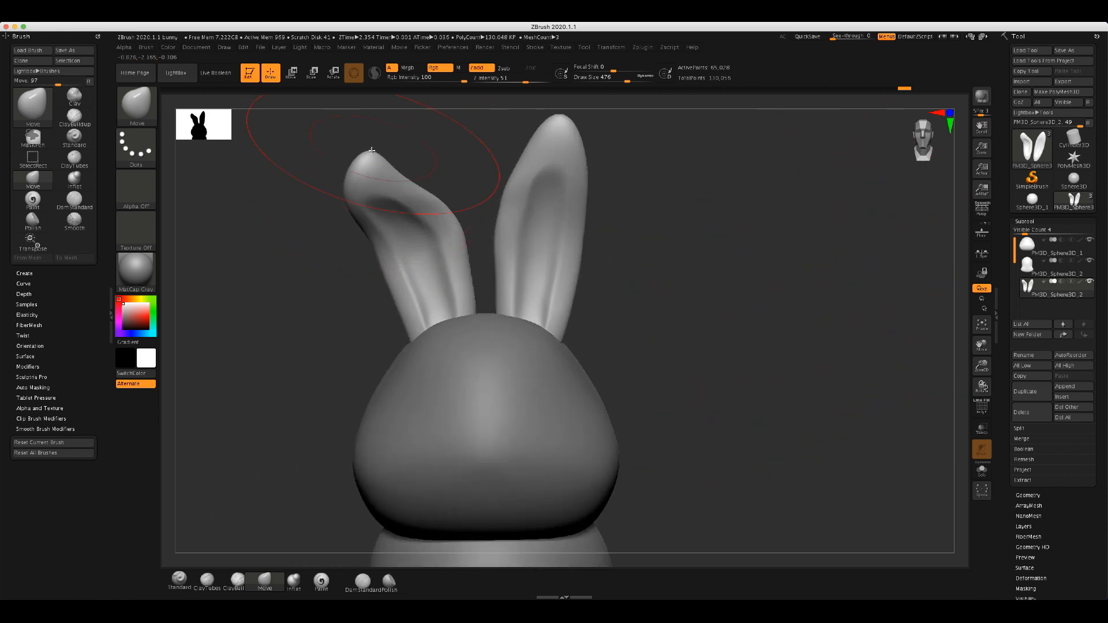
{"action": "key", "text": "s"}
{"action": "mouse_move", "coordinate": [372, 151]}
{"action": "left_mouse_down"}
{"action": "mouse_move", "coordinate": [347, 151]}
{"action": "mouse_move", "coordinate": [370, 156]}
{"action": "mouse_move", "coordinate": [361, 173]}
{"action": "mouse_move", "coordinate": [383, 173]}
{"action": "left_mouse_up"}
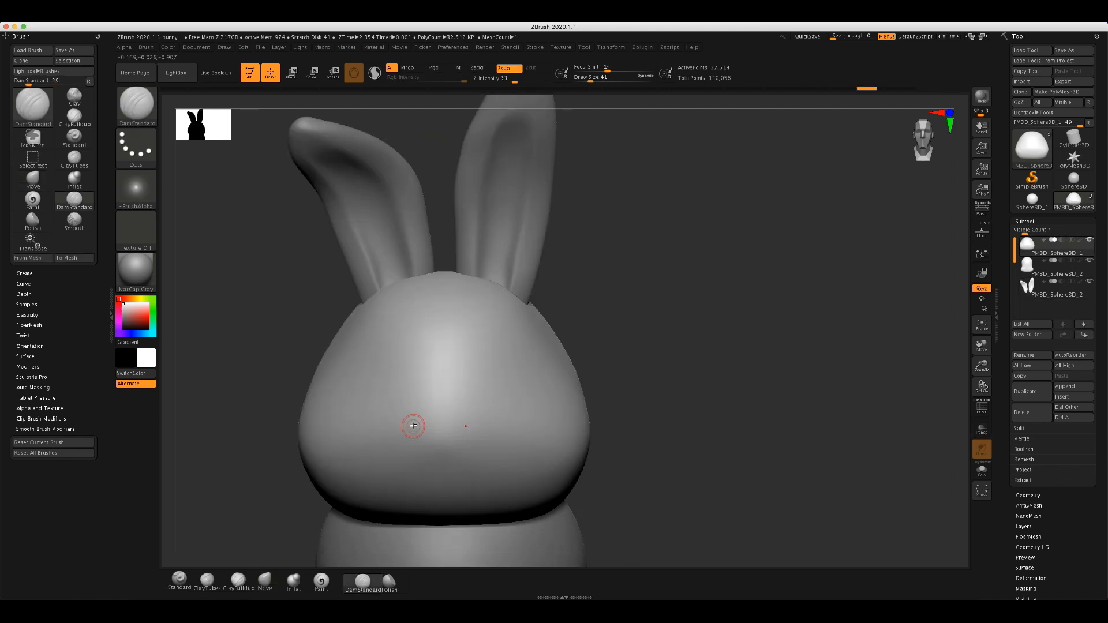
- Try carving a V-shaped nose and a small mouth into the front of the head with the DamStandard brush at draw size 41
{"action": "left_click", "coordinate": [920, 140]}
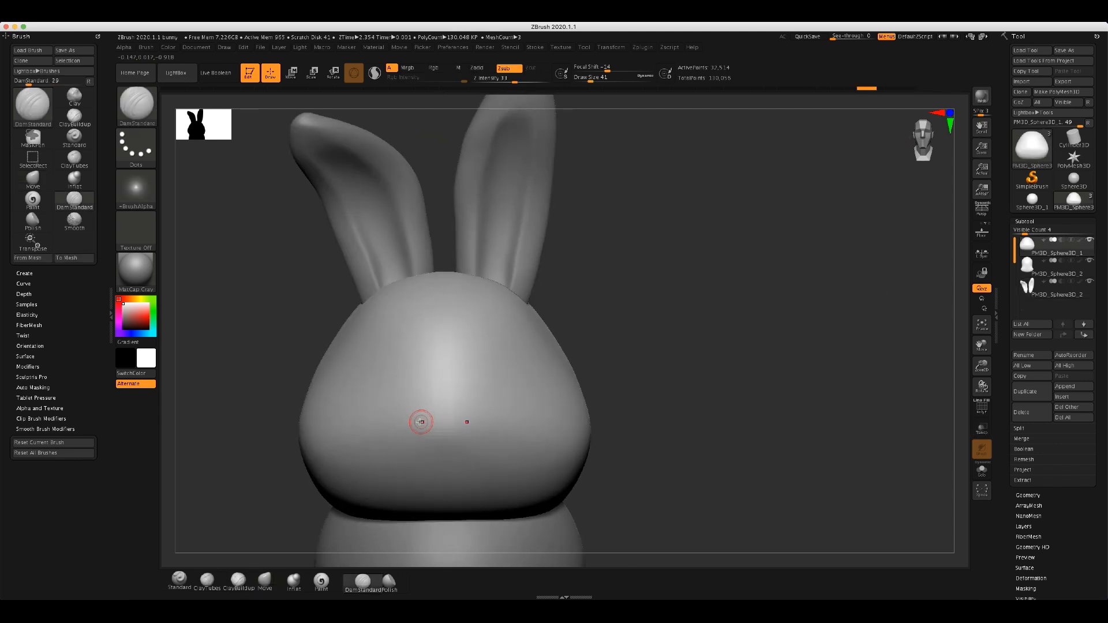
{"action": "left_click_drag", "start_coordinate": [427, 426], "coordinate": [443, 434]}
{"action": "left_click_drag", "start_coordinate": [428, 458], "coordinate": [411, 460]}
{"action": "left_click_drag", "start_coordinate": [632, 414], "coordinate": [635, 415]}
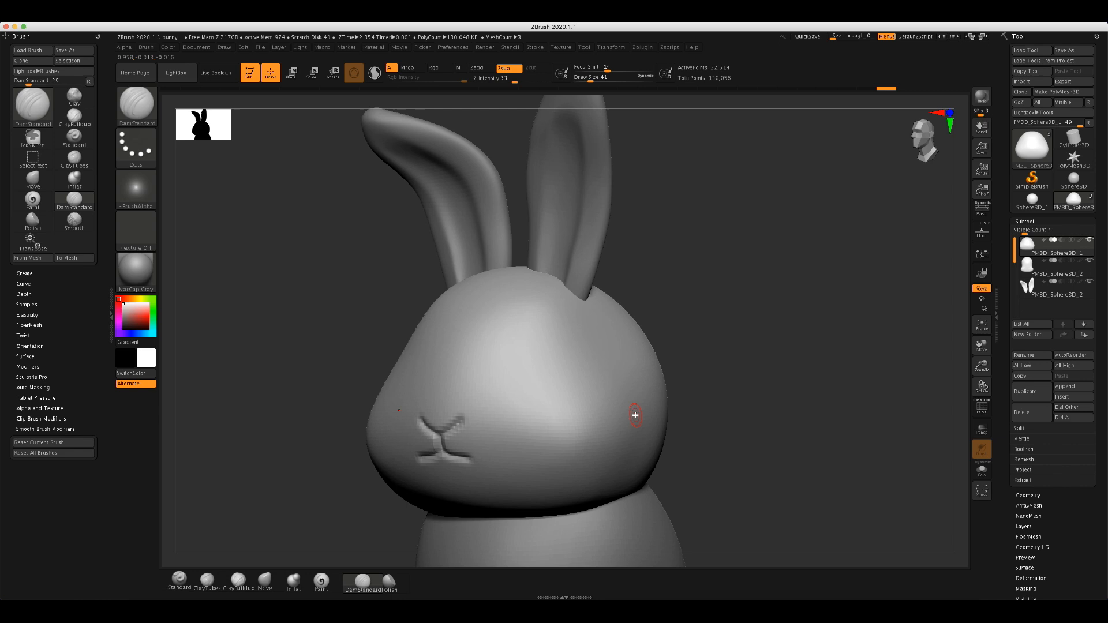
- Carve a wider V-shaped nose line and an inverted-Y mouth into the front of the head with DamStandard at draw size 41
{"action": "left_click", "coordinate": [927, 143]}
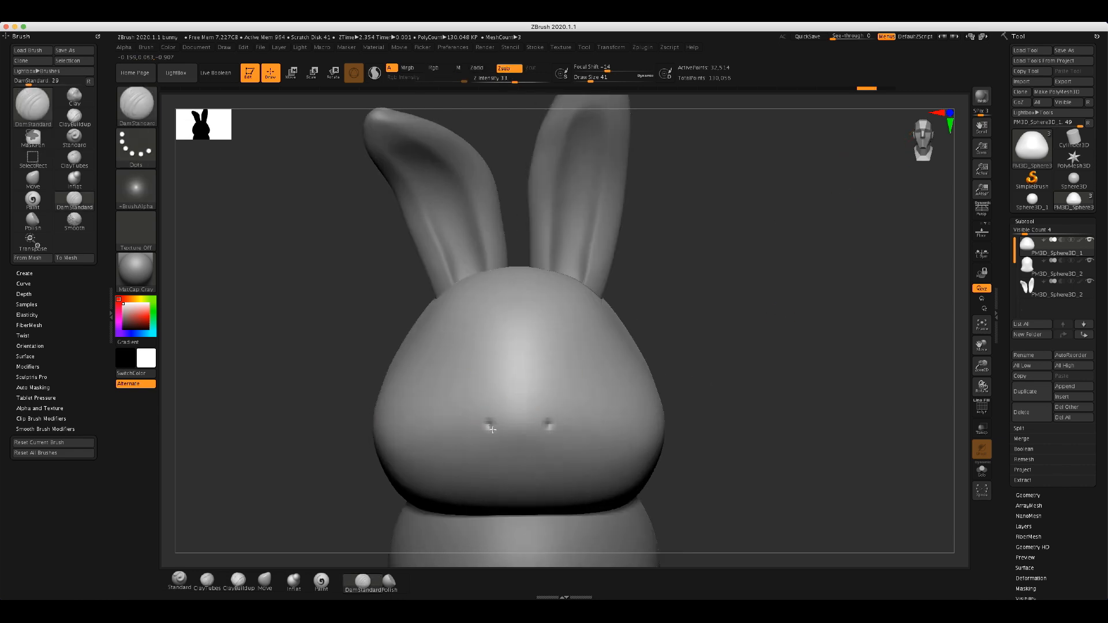
{"action": "left_click_drag", "start_coordinate": [493, 429], "coordinate": [520, 441]}
{"action": "left_click_drag", "start_coordinate": [508, 467], "coordinate": [490, 477]}
{"action": "mouse_move", "coordinate": [787, 408]}
{"action": "left_mouse_down"}
{"action": "mouse_move", "coordinate": [755, 404]}
{"action": "mouse_move", "coordinate": [781, 409]}
{"action": "left_mouse_up"}
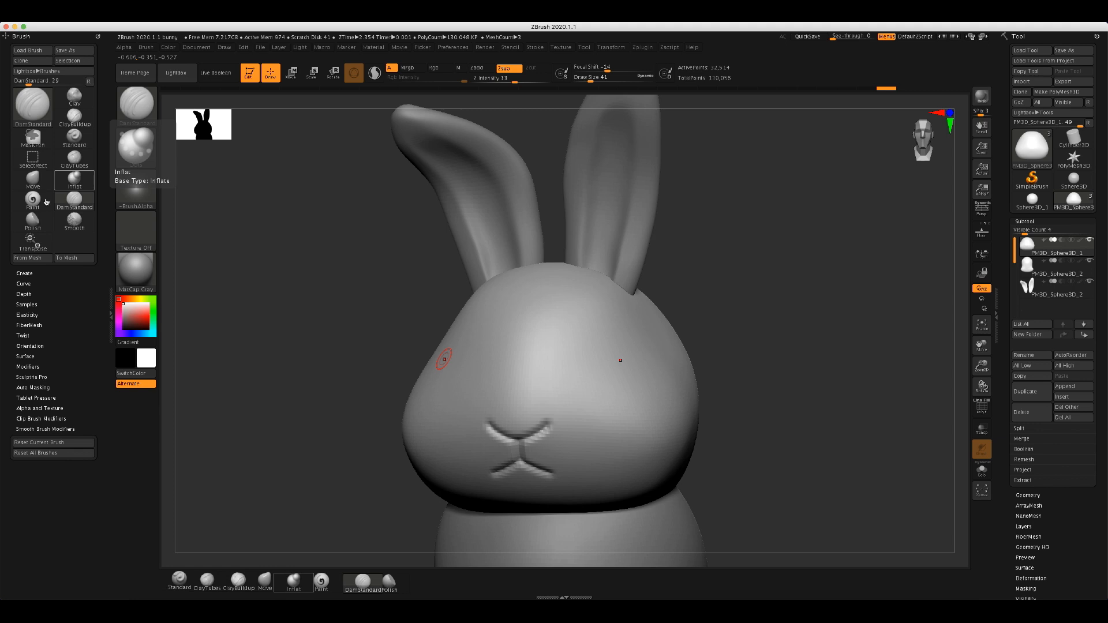
- Pull the nose forward and shape its edges from the front and both sides with the Move brush at draw size 41
{"action": "left_click", "coordinate": [33, 181]}
{"action": "left_click_drag", "start_coordinate": [493, 431], "coordinate": [504, 428]}
{"action": "left_click_drag", "start_coordinate": [819, 433], "coordinate": [728, 434]}
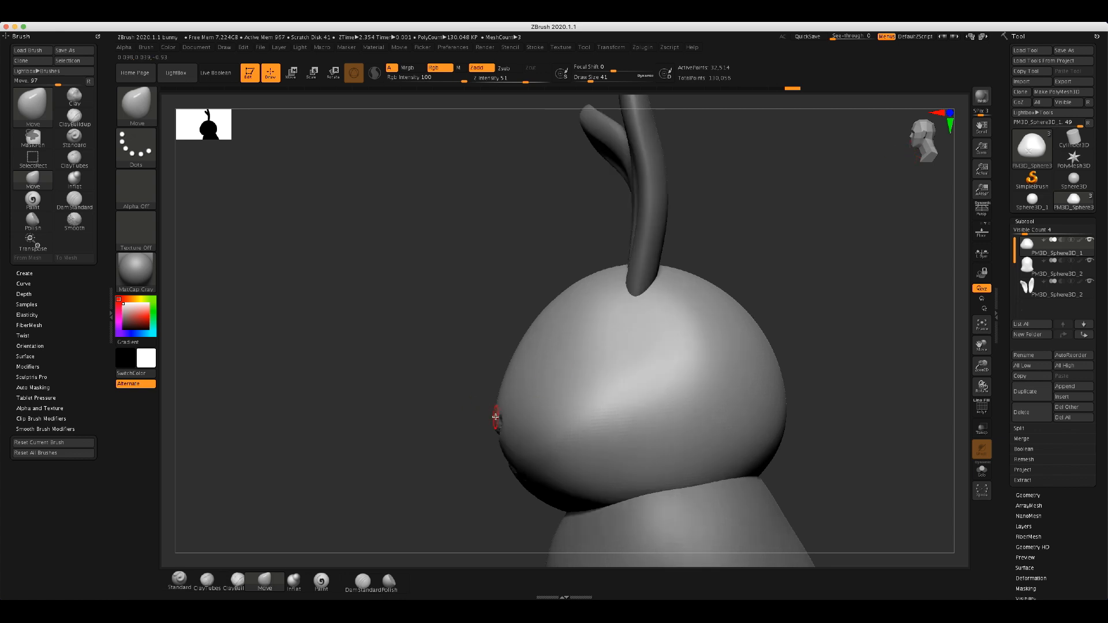
{"action": "left_click_drag", "start_coordinate": [443, 414], "coordinate": [511, 410]}
{"action": "left_click_drag", "start_coordinate": [745, 413], "coordinate": [814, 416]}
{"action": "mouse_move", "coordinate": [492, 426]}
{"action": "left_mouse_down"}
{"action": "mouse_move", "coordinate": [482, 420]}
{"action": "mouse_move", "coordinate": [492, 425]}
{"action": "left_mouse_up"}
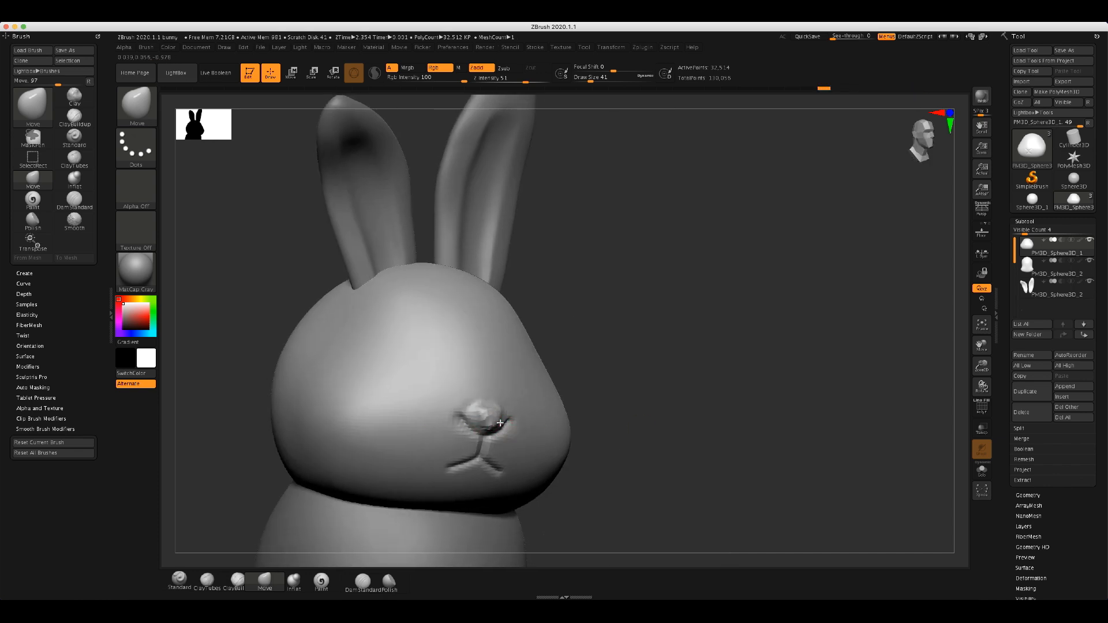
{"action": "mouse_move", "coordinate": [664, 402]}
{"action": "left_mouse_down"}
{"action": "mouse_move", "coordinate": [494, 424]}
{"action": "mouse_move", "coordinate": [513, 404]}
{"action": "left_mouse_up"}
{"action": "left_click_drag", "start_coordinate": [517, 405], "coordinate": [516, 408]}
{"action": "mouse_move", "coordinate": [735, 422]}
{"action": "left_mouse_down"}
{"action": "mouse_move", "coordinate": [837, 425]}
{"action": "mouse_move", "coordinate": [545, 429]}
{"action": "mouse_move", "coordinate": [520, 415]}
{"action": "left_mouse_up"}
{"action": "right_click", "coordinate": [536, 421]}
{"action": "left_click_drag", "start_coordinate": [647, 416], "coordinate": [461, 426]}
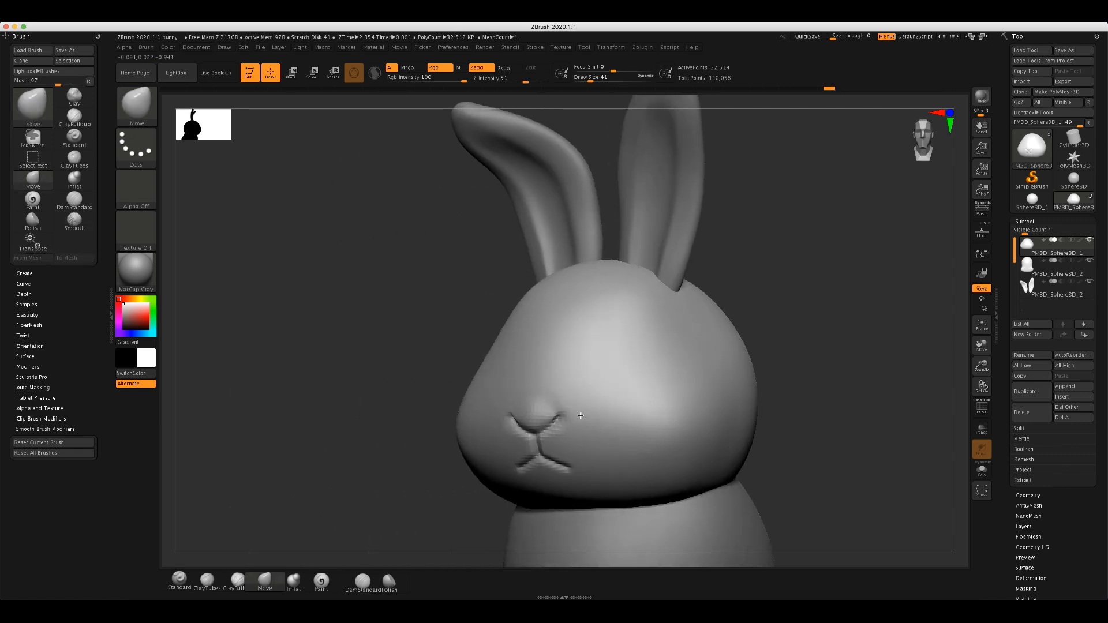
- Puff out the cheeks around the nose and mouth with the Move brush, raising the draw size through 80 and 136 to 262
{"action": "key", "text": "s"}
{"action": "left_click_drag", "start_coordinate": [601, 431], "coordinate": [607, 431]}
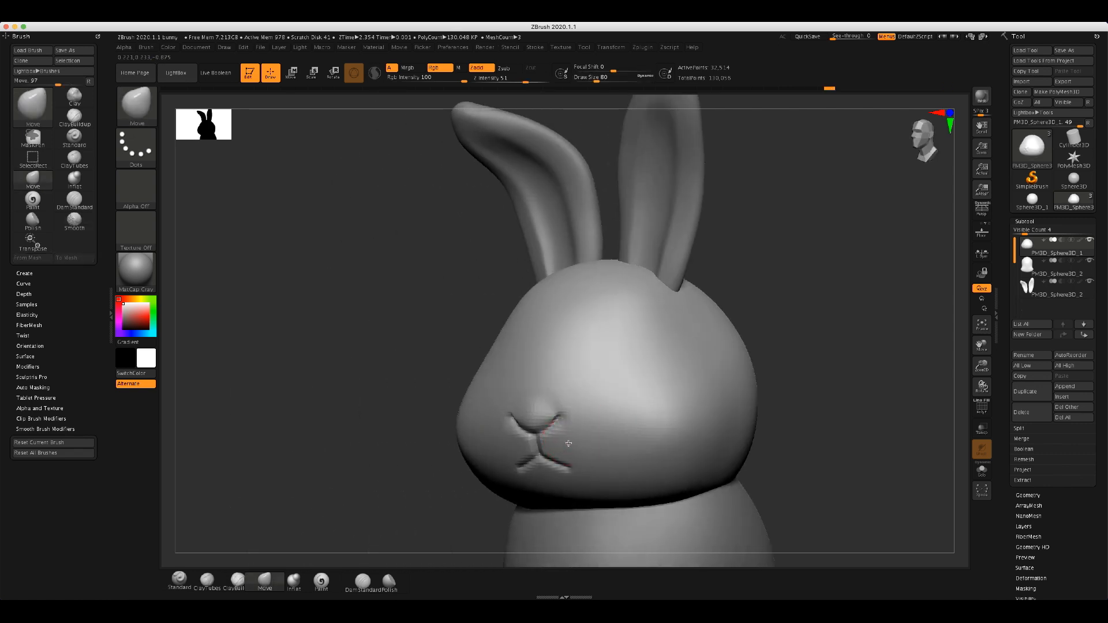
{"action": "mouse_move", "coordinate": [802, 434]}
{"action": "left_mouse_down"}
{"action": "mouse_move", "coordinate": [824, 433]}
{"action": "mouse_move", "coordinate": [805, 438]}
{"action": "left_mouse_up"}
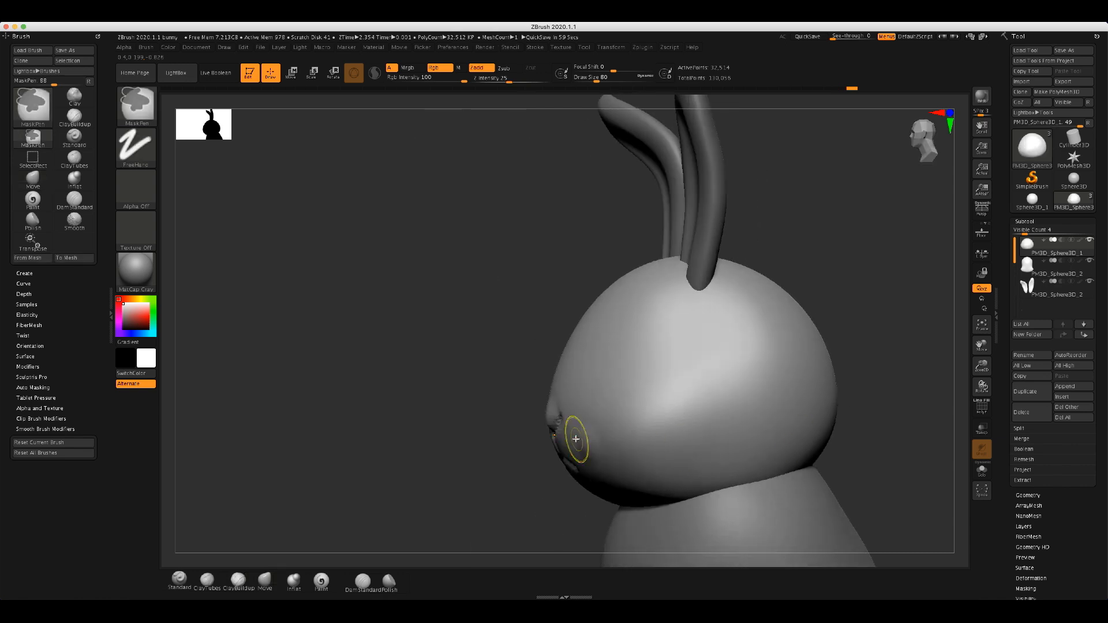
{"action": "key", "text": "s"}
{"action": "left_click_drag", "start_coordinate": [576, 439], "coordinate": [584, 439]}
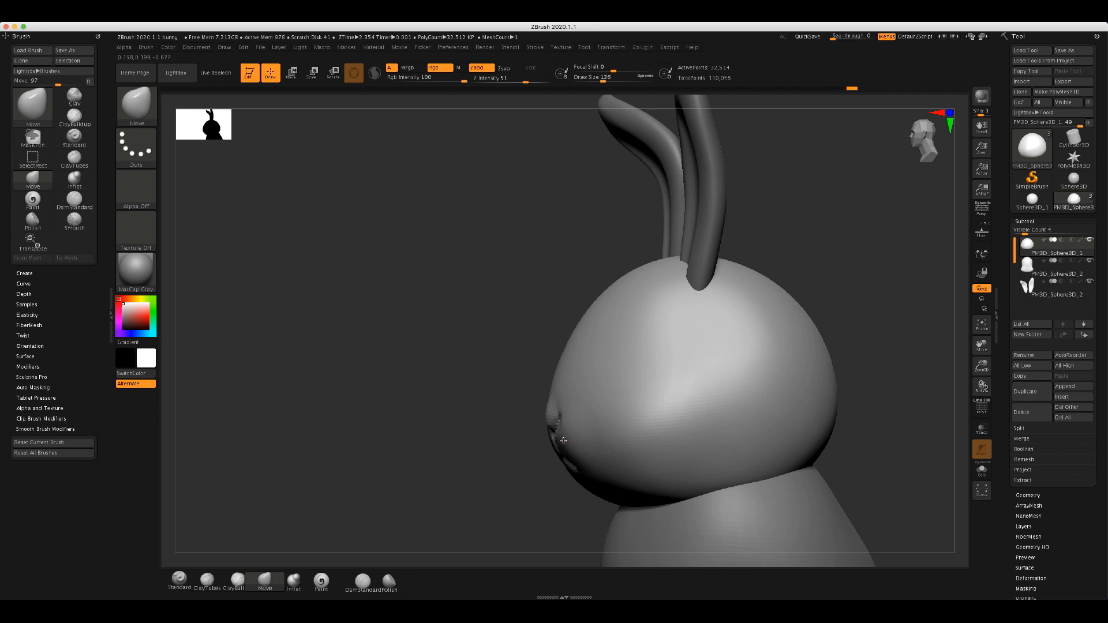
{"action": "mouse_move", "coordinate": [598, 444]}
{"action": "left_mouse_down"}
{"action": "mouse_move", "coordinate": [585, 445]}
{"action": "mouse_move", "coordinate": [577, 476]}
{"action": "mouse_move", "coordinate": [568, 438]}
{"action": "mouse_move", "coordinate": [602, 471]}
{"action": "mouse_move", "coordinate": [584, 453]}
{"action": "left_mouse_up"}
{"action": "key", "text": "s"}
{"action": "left_click_drag", "start_coordinate": [364, 455], "coordinate": [430, 455]}
{"action": "mouse_move", "coordinate": [719, 426]}
{"action": "left_mouse_down"}
{"action": "mouse_move", "coordinate": [728, 425]}
{"action": "mouse_move", "coordinate": [606, 421]}
{"action": "left_mouse_up"}
{"action": "key", "text": "super+z"}
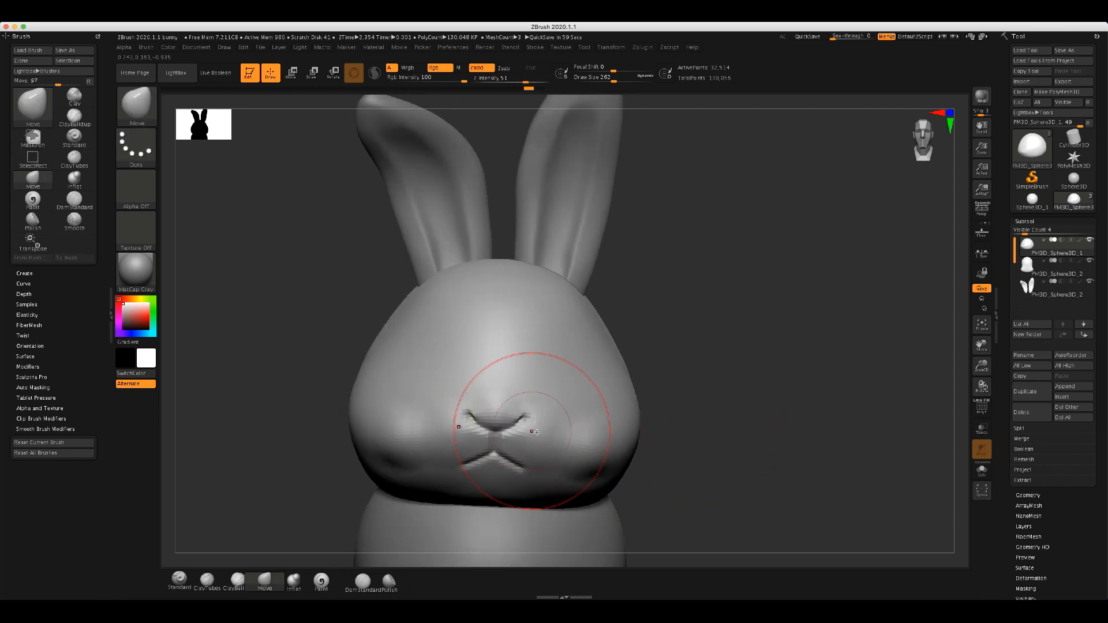
- Try softening the nose and mouth creases and the cheeks at a smaller brush size
{"action": "key", "text": "s"}
{"action": "left_click_drag", "start_coordinate": [558, 439], "coordinate": [541, 443]}
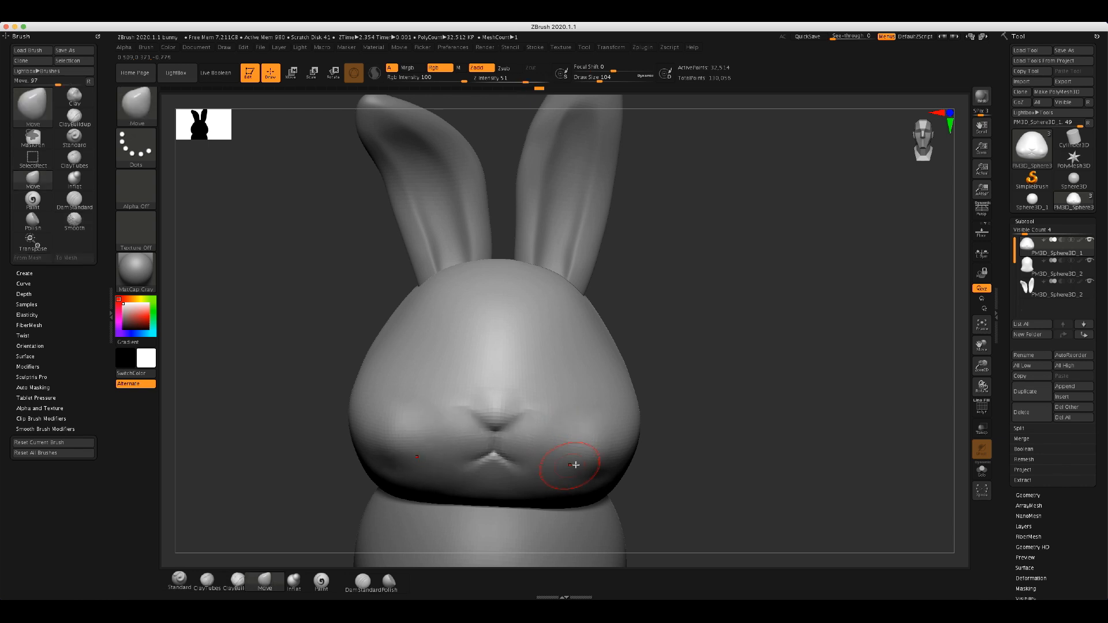
{"action": "key", "text": "ctrl+z"}
- Smooth the cheeks and soften the nose and mouth creases, refining the muzzle with the Move brush at lowered intensity
{"action": "key", "text": "s"}
{"action": "left_click_drag", "start_coordinate": [425, 448], "coordinate": [437, 448]}
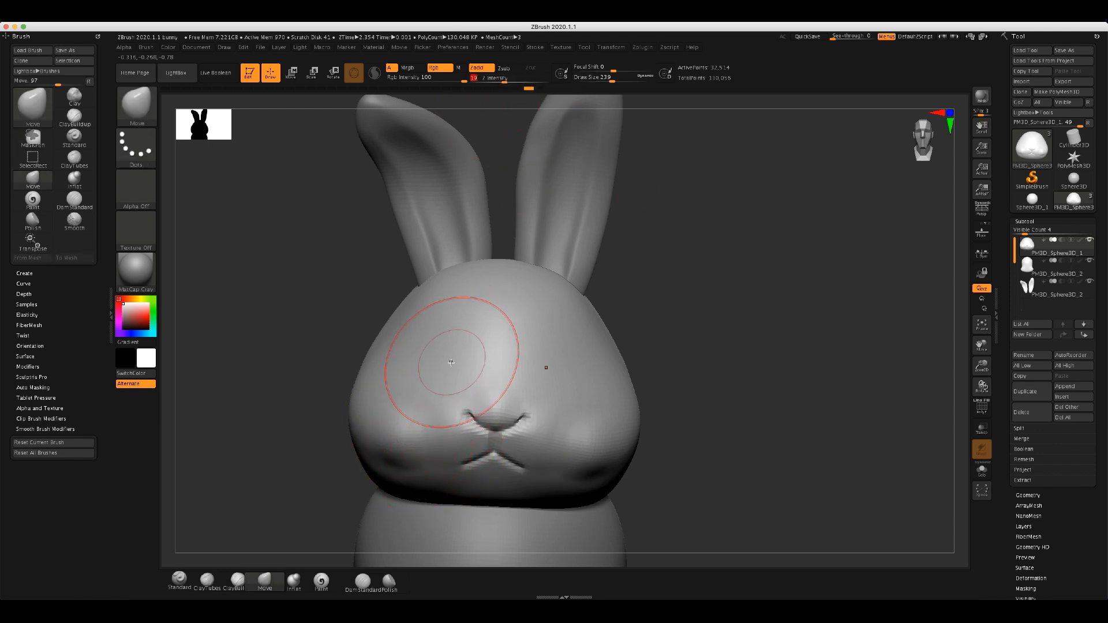
{"action": "left_click_drag", "start_coordinate": [445, 349], "coordinate": [384, 438], "text": "shift"}
{"action": "left_click_drag", "start_coordinate": [479, 420], "coordinate": [494, 435]}
{"action": "left_click_drag", "start_coordinate": [745, 417], "coordinate": [709, 417]}
{"action": "key", "text": "s"}
{"action": "left_click_drag", "start_coordinate": [522, 403], "coordinate": [503, 403]}
{"action": "key", "text": "s"}
{"action": "key", "text": "shift"}
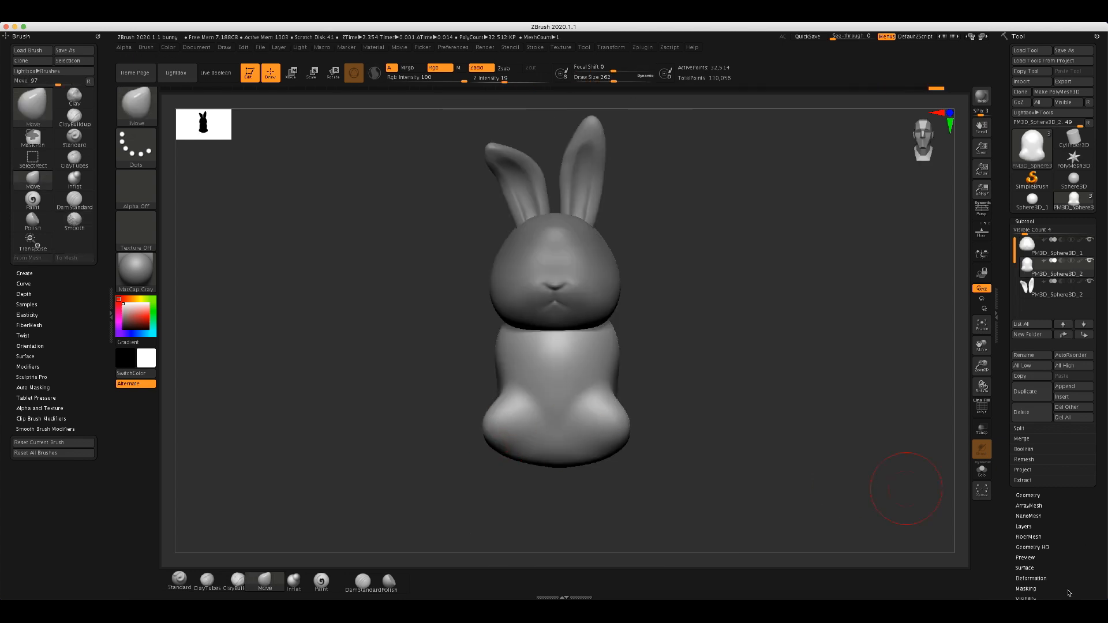
- Append a sphere as a new subtool, flatten it and move it beside the base of the body
{"action": "left_click", "coordinate": [1069, 386]}
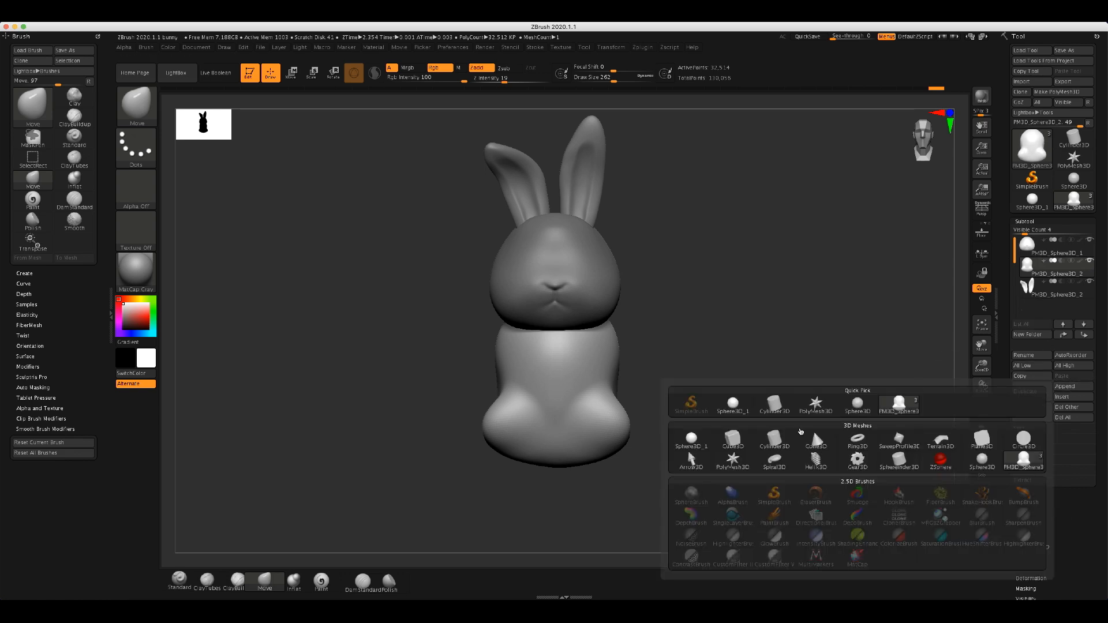
{"action": "left_click", "coordinate": [695, 444]}
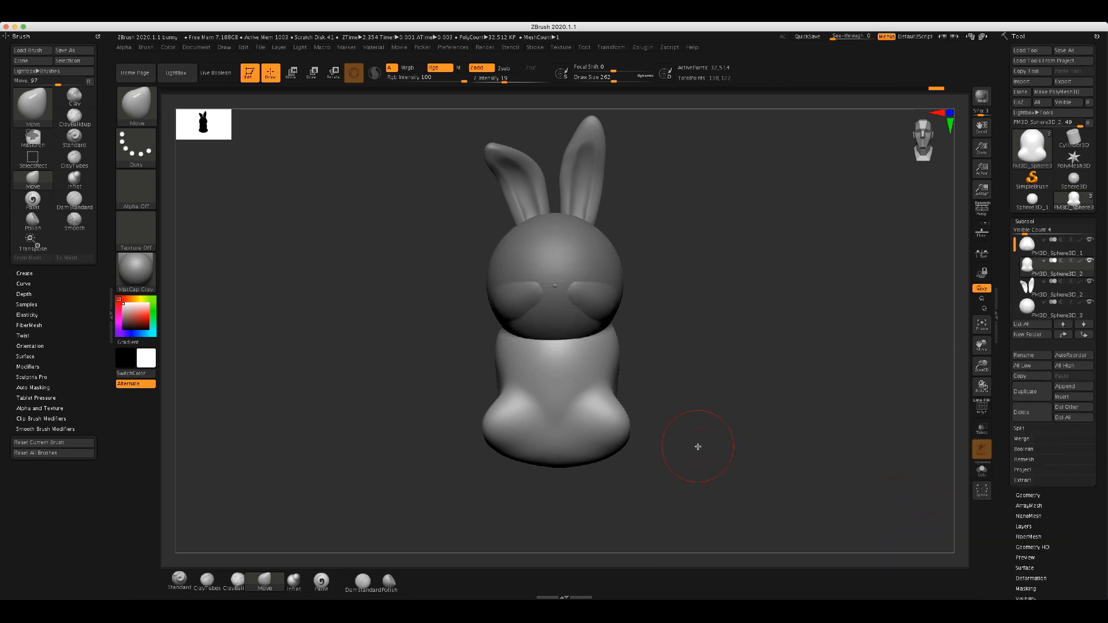
{"action": "key", "text": "w"}
{"action": "left_click", "coordinate": [1035, 312]}
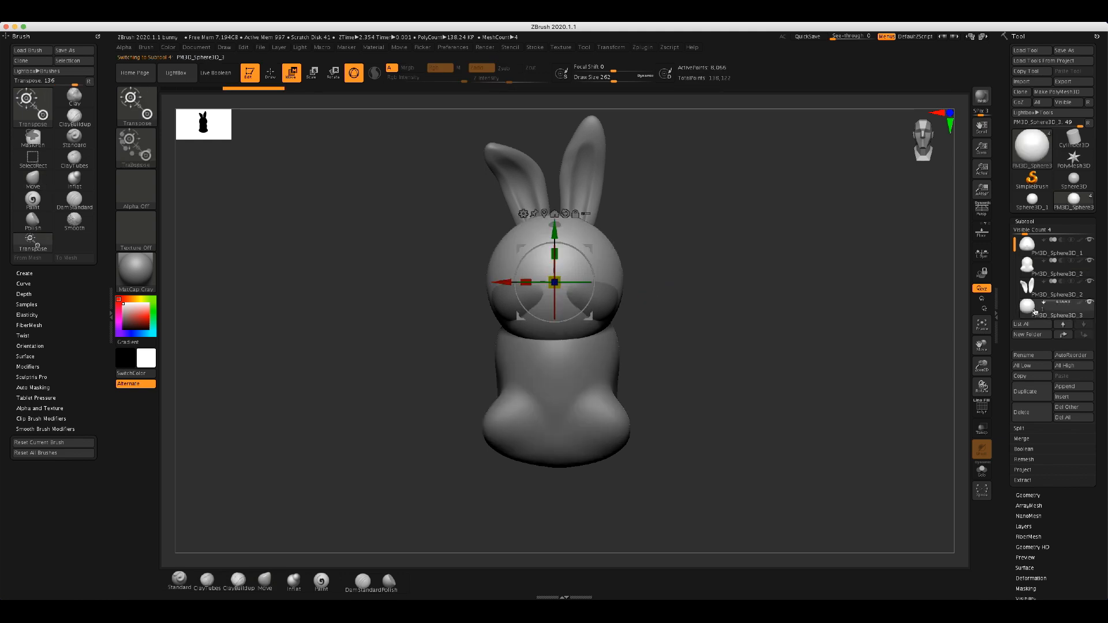
{"action": "left_click_drag", "start_coordinate": [590, 318], "coordinate": [465, 461]}
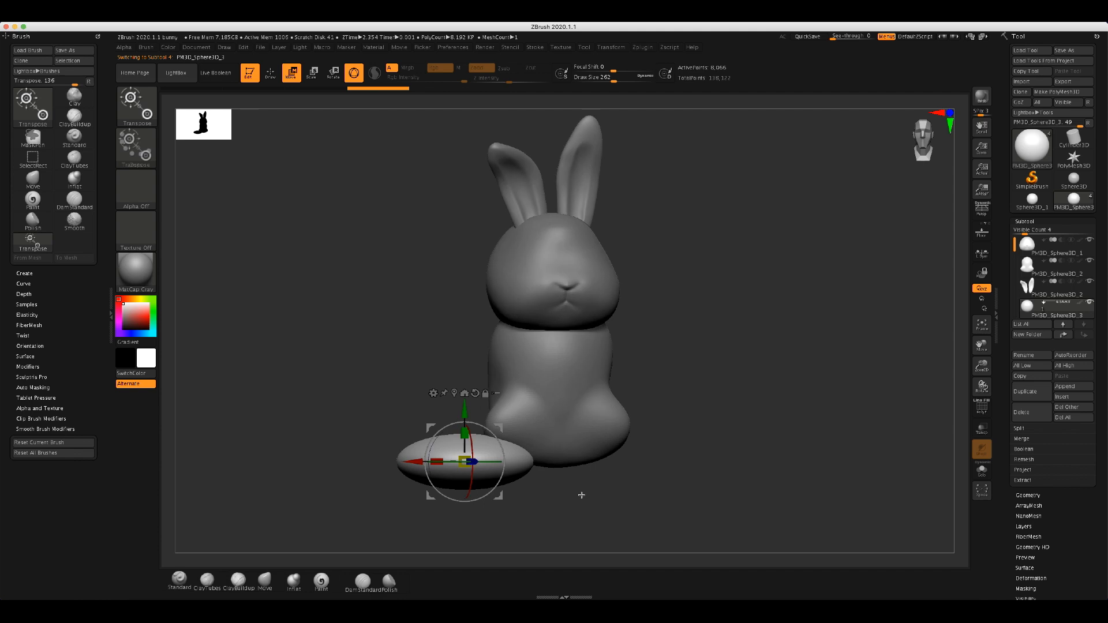
- Shrink the flattened sphere into a foot and position it under the front of one leg
{"action": "left_click_drag", "start_coordinate": [567, 492], "coordinate": [597, 494]}
{"action": "left_click_drag", "start_coordinate": [758, 310], "coordinate": [665, 374], "text": "shift"}
{"action": "left_click_drag", "start_coordinate": [512, 429], "coordinate": [590, 435]}
{"action": "left_click_drag", "start_coordinate": [682, 417], "coordinate": [600, 422]}
{"action": "left_click_drag", "start_coordinate": [500, 464], "coordinate": [607, 422]}
{"action": "left_click_drag", "start_coordinate": [418, 436], "coordinate": [466, 442]}
{"action": "left_click_drag", "start_coordinate": [830, 159], "coordinate": [658, 366], "text": "shift"}
{"action": "left_click_drag", "start_coordinate": [604, 447], "coordinate": [580, 415]}
{"action": "left_click_drag", "start_coordinate": [714, 438], "coordinate": [668, 437]}
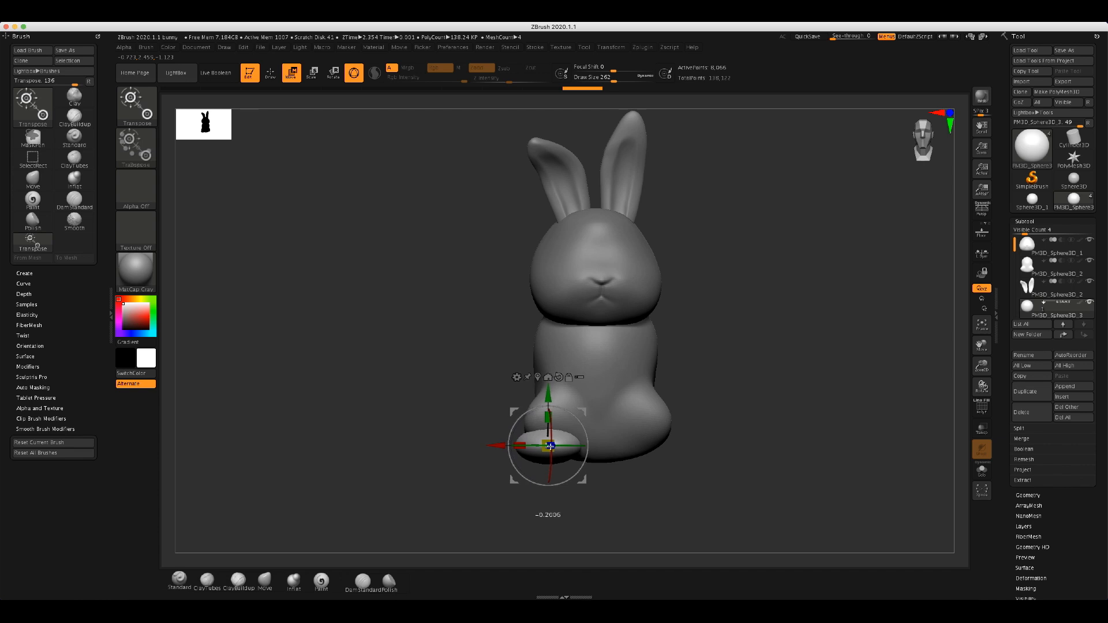
{"action": "left_click_drag", "start_coordinate": [701, 457], "coordinate": [724, 451]}
{"action": "key", "text": "ctrl+z"}
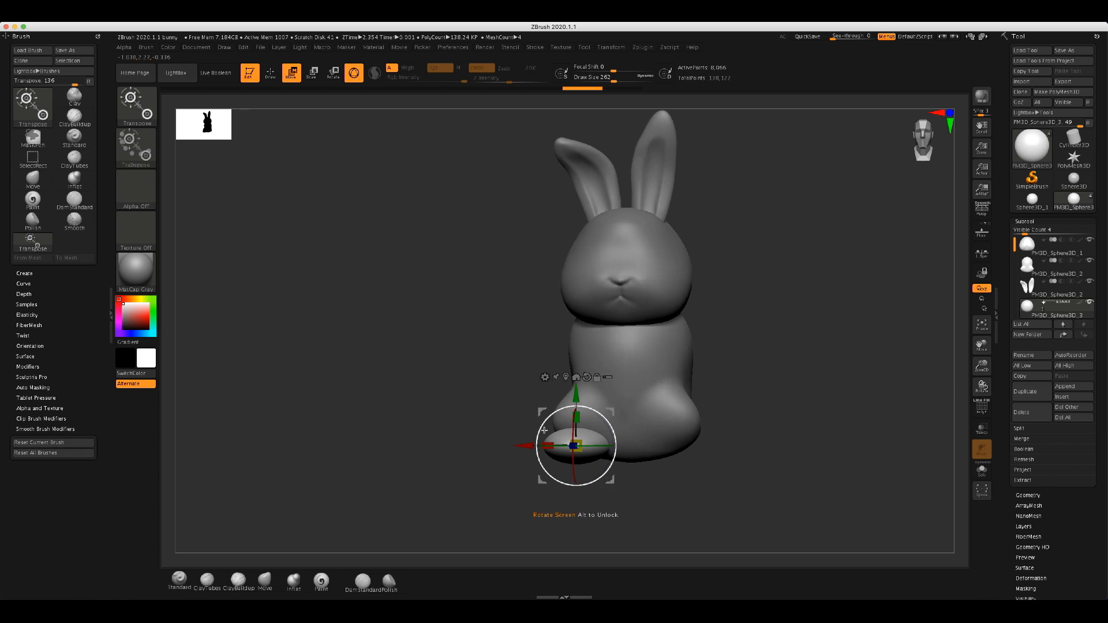
- Rotate the foot about 27 degrees so it points outward, and adjust its fit against the base of the leg
{"action": "left_click_drag", "start_coordinate": [528, 445], "coordinate": [525, 445]}
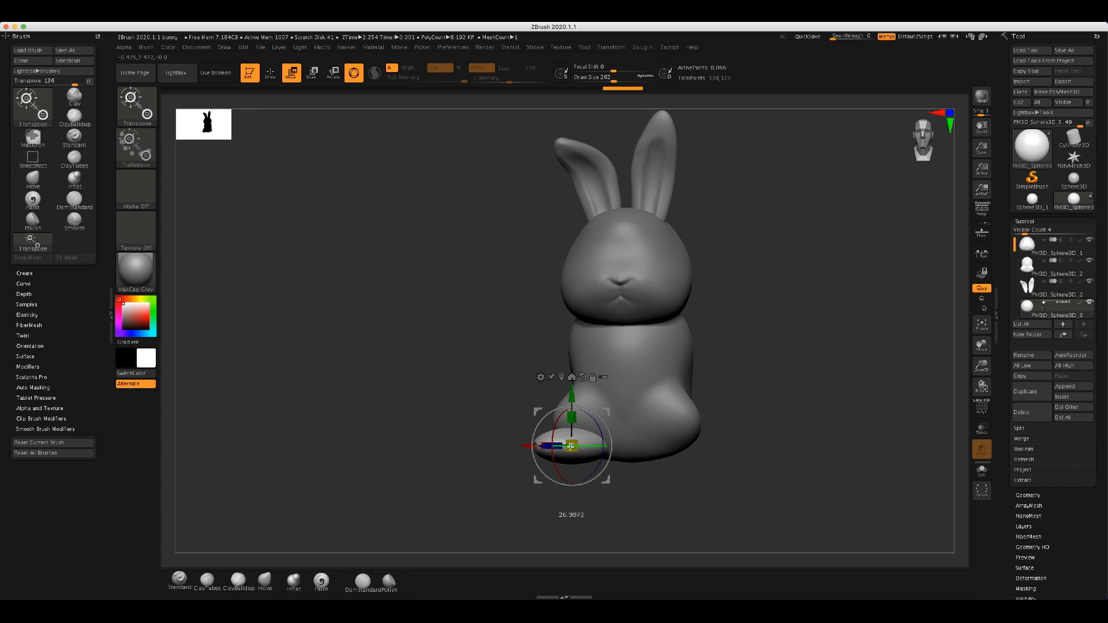
{"action": "mouse_move", "coordinate": [715, 467]}
{"action": "left_mouse_down"}
{"action": "mouse_move", "coordinate": [768, 482]}
{"action": "mouse_move", "coordinate": [716, 483]}
{"action": "left_mouse_up"}
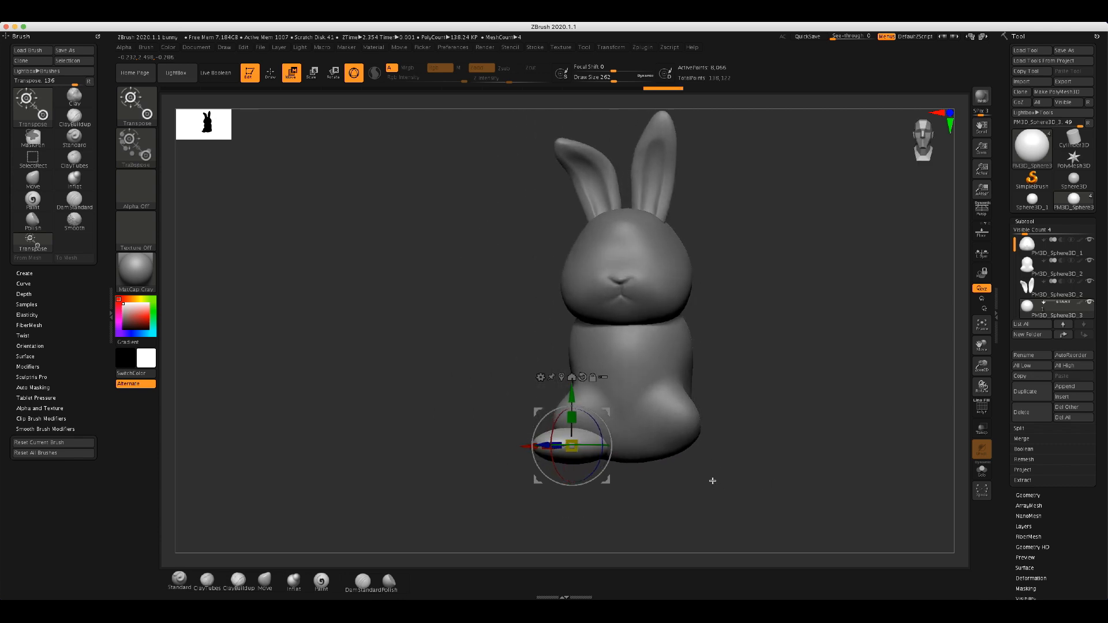
{"action": "left_click_drag", "start_coordinate": [606, 482], "coordinate": [614, 483]}
{"action": "left_click_drag", "start_coordinate": [422, 484], "coordinate": [923, 249]}
{"action": "left_click_drag", "start_coordinate": [557, 412], "coordinate": [545, 411]}
{"action": "left_click_drag", "start_coordinate": [737, 438], "coordinate": [671, 432]}
{"action": "left_click_drag", "start_coordinate": [616, 411], "coordinate": [603, 413]}
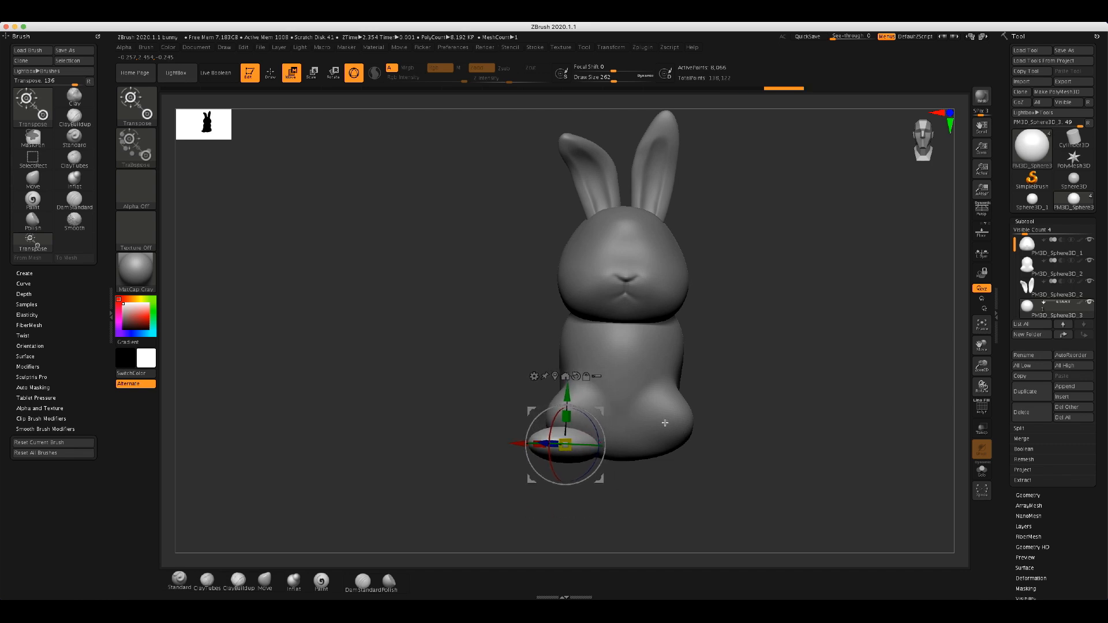
{"action": "mouse_move", "coordinate": [762, 477]}
{"action": "left_mouse_down"}
{"action": "mouse_move", "coordinate": [769, 338]}
{"action": "mouse_move", "coordinate": [770, 361]}
{"action": "left_mouse_up"}
- Reshape the outlines of both feet from below with the Move brush at draw size 365
{"action": "key", "text": "q"}
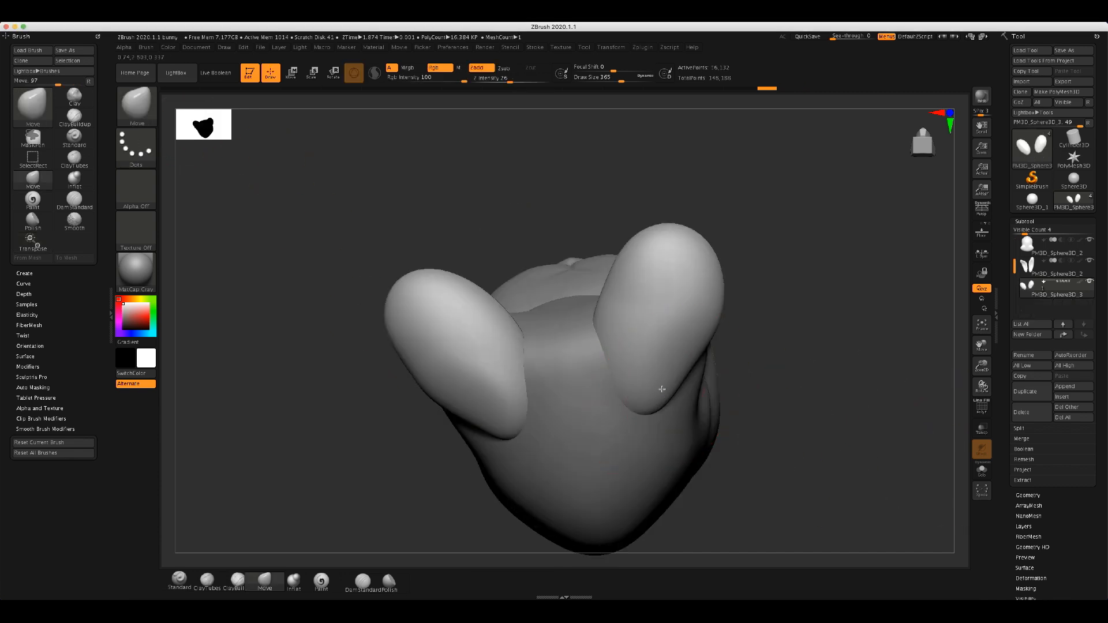
{"action": "mouse_move", "coordinate": [692, 346]}
{"action": "left_mouse_down"}
{"action": "mouse_move", "coordinate": [685, 324]}
{"action": "mouse_move", "coordinate": [646, 324]}
{"action": "left_mouse_up"}
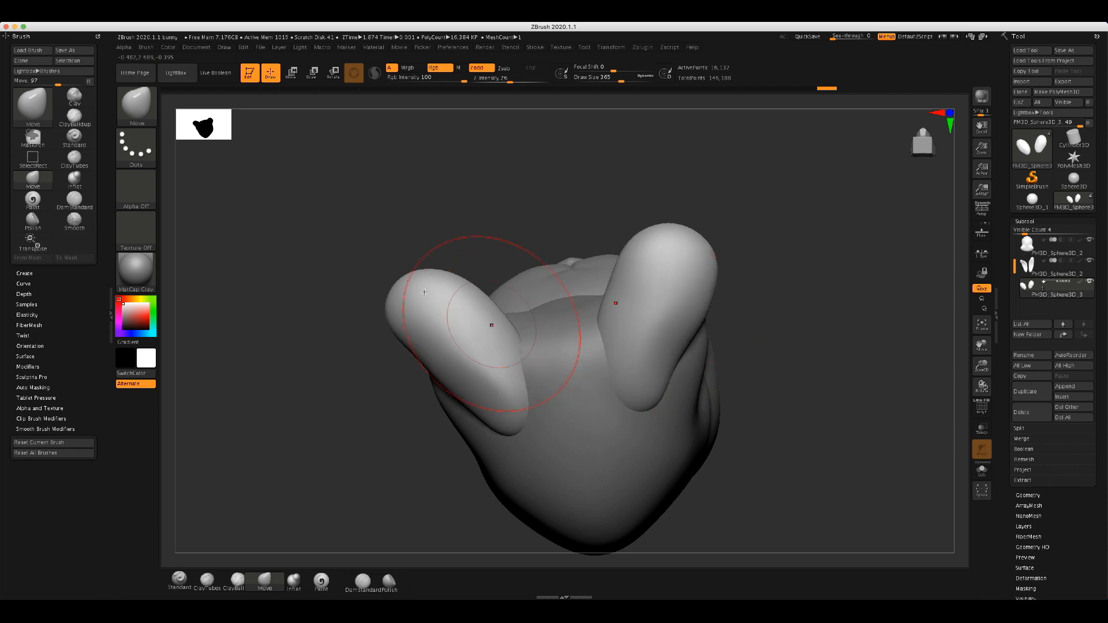
{"action": "mouse_move", "coordinate": [424, 277]}
{"action": "left_mouse_down"}
{"action": "mouse_move", "coordinate": [428, 265]}
{"action": "mouse_move", "coordinate": [397, 272]}
{"action": "left_mouse_up"}
{"action": "mouse_move", "coordinate": [401, 329]}
{"action": "left_mouse_down"}
{"action": "mouse_move", "coordinate": [390, 265]}
{"action": "mouse_move", "coordinate": [431, 244]}
{"action": "mouse_move", "coordinate": [424, 237]}
{"action": "left_mouse_up"}
{"action": "left_click_drag", "start_coordinate": [322, 265], "coordinate": [722, 358]}
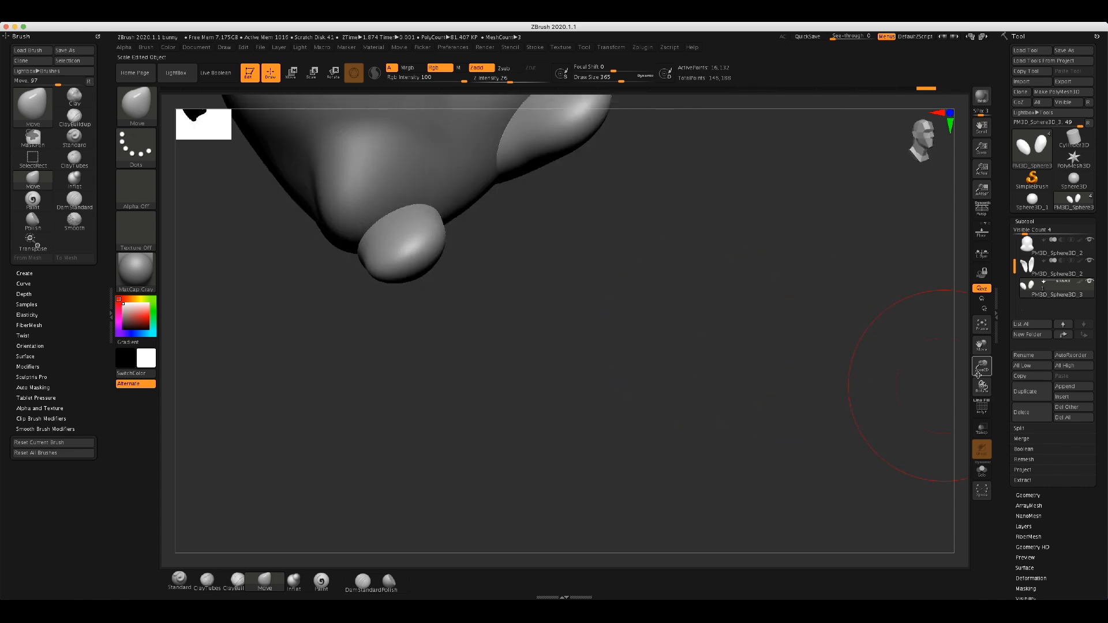
- Rescale both feet with the gizmo to make them smaller and narrower under the body
{"action": "left_click", "coordinate": [920, 139]}
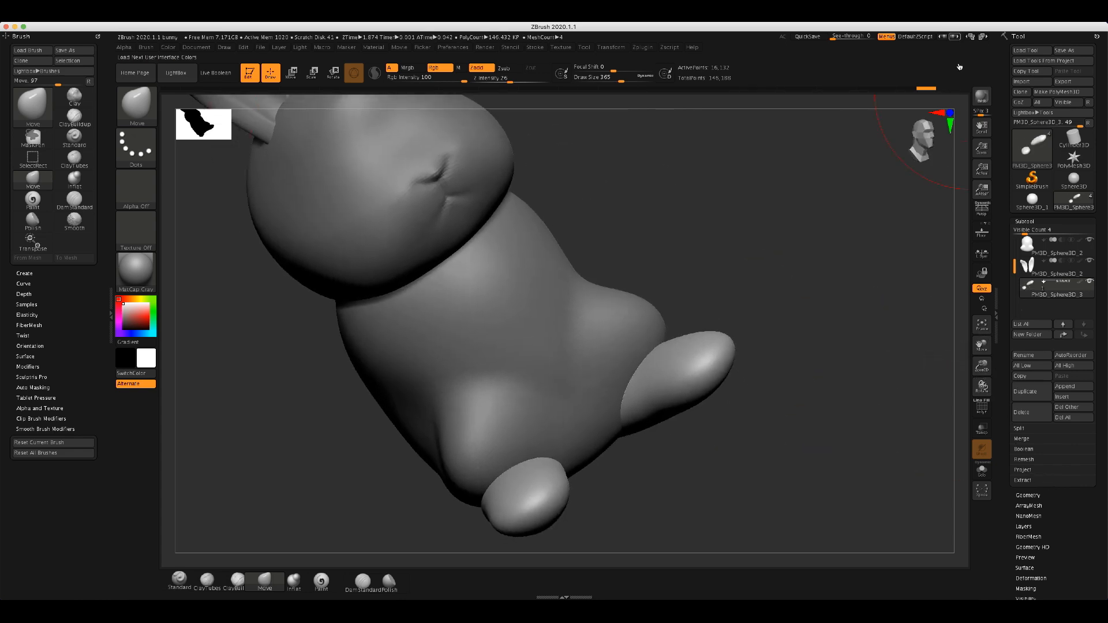
{"action": "left_click", "coordinate": [919, 139]}
{"action": "key", "text": "w"}
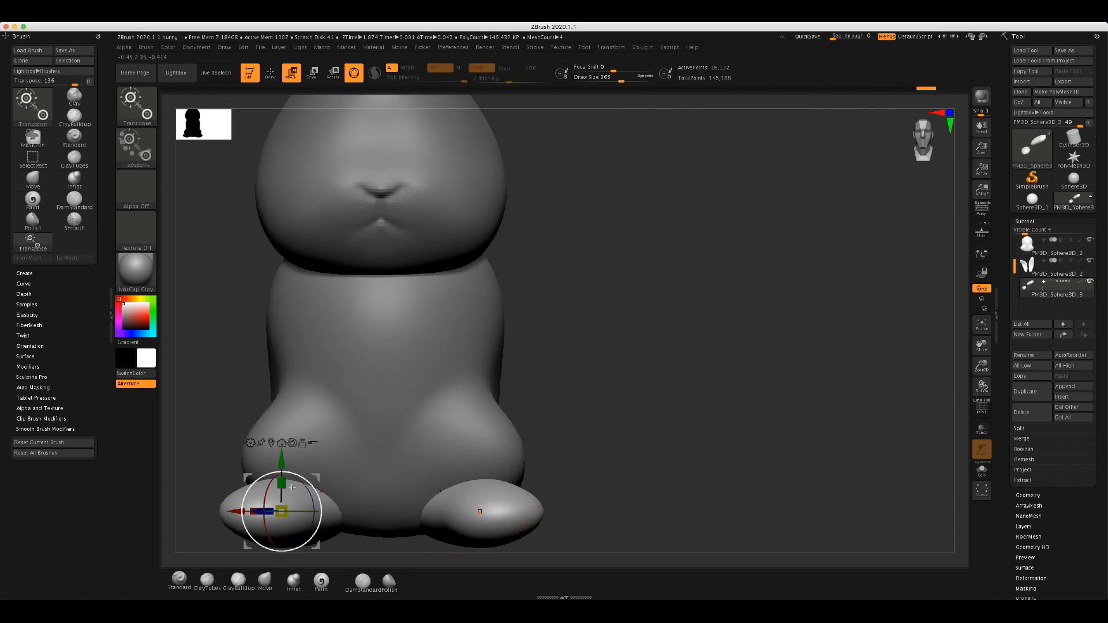
{"action": "left_click_drag", "start_coordinate": [282, 492], "coordinate": [261, 517]}
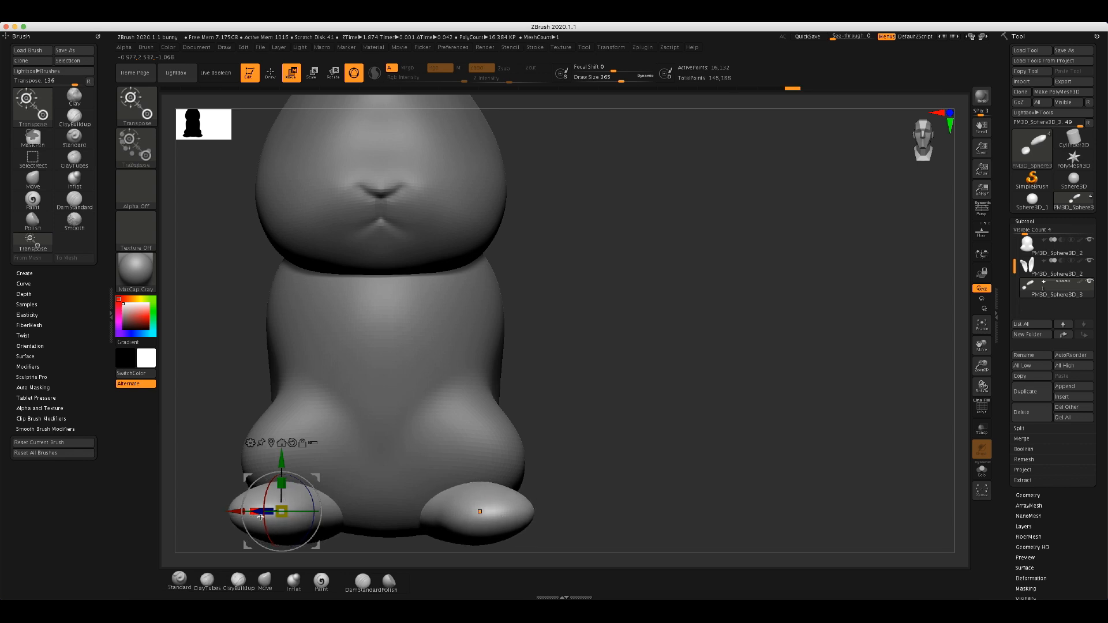
{"action": "left_click_drag", "start_coordinate": [315, 479], "coordinate": [304, 479]}
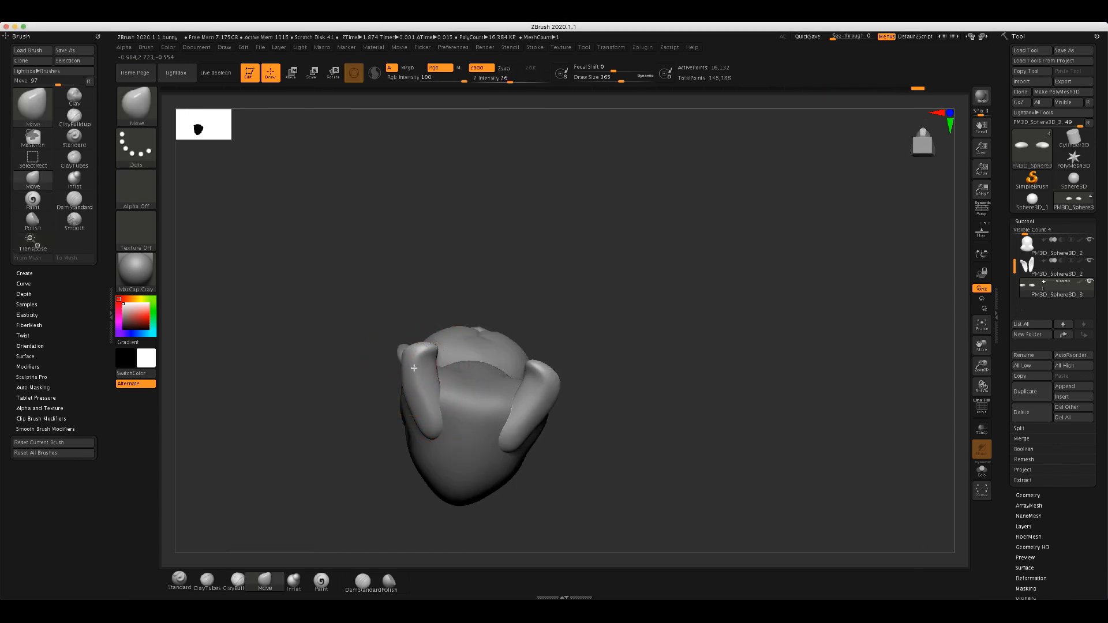
- Adjust the thickness of the feet with the gizmo's vertical scale and refine their fit under the body
{"action": "left_click_drag", "start_coordinate": [599, 320], "coordinate": [498, 423]}
{"action": "left_click_drag", "start_coordinate": [797, 440], "coordinate": [1028, 374]}
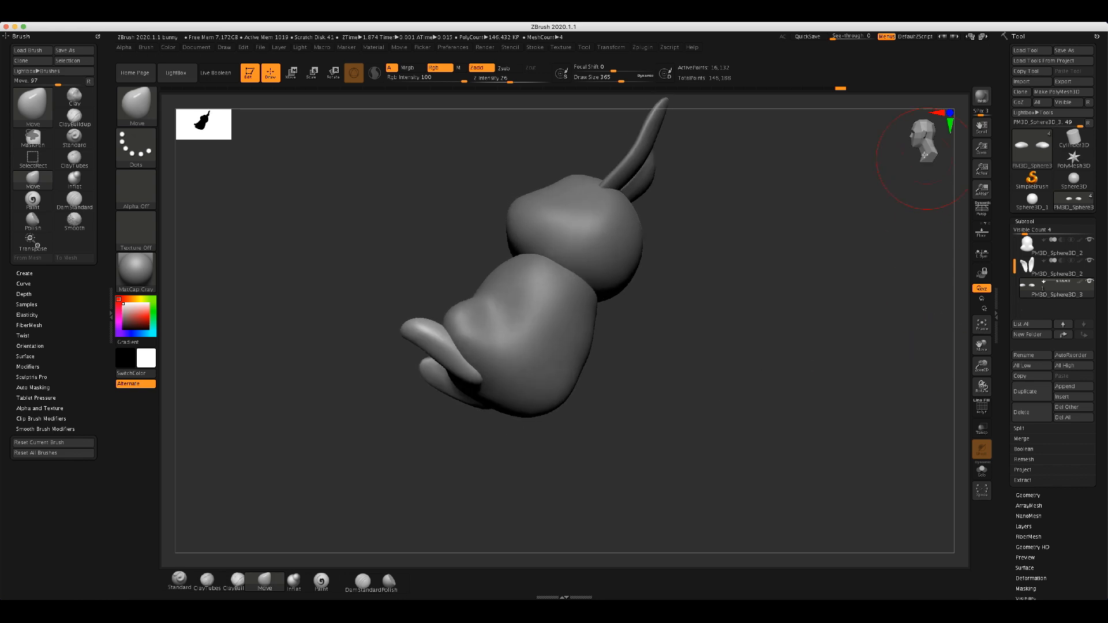
{"action": "left_click_drag", "start_coordinate": [925, 155], "coordinate": [1017, 555]}
{"action": "key", "text": "w"}
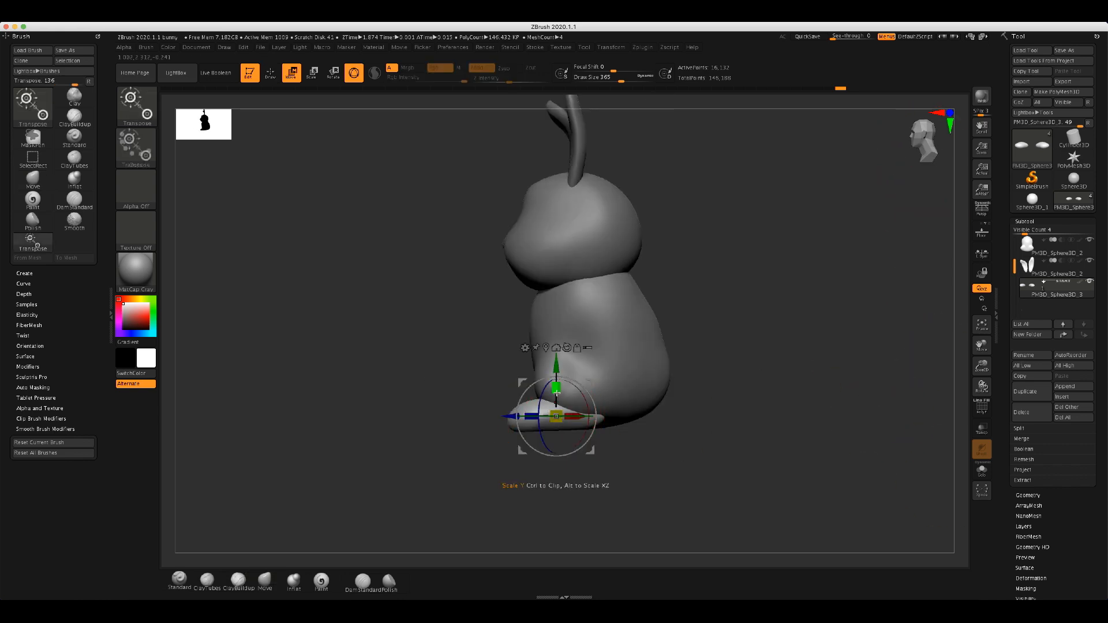
{"action": "mouse_move", "coordinate": [559, 395]}
{"action": "left_mouse_down"}
{"action": "mouse_move", "coordinate": [542, 425]}
{"action": "mouse_move", "coordinate": [626, 436]}
{"action": "mouse_move", "coordinate": [531, 429]}
{"action": "left_mouse_up"}
{"action": "key", "text": "q"}
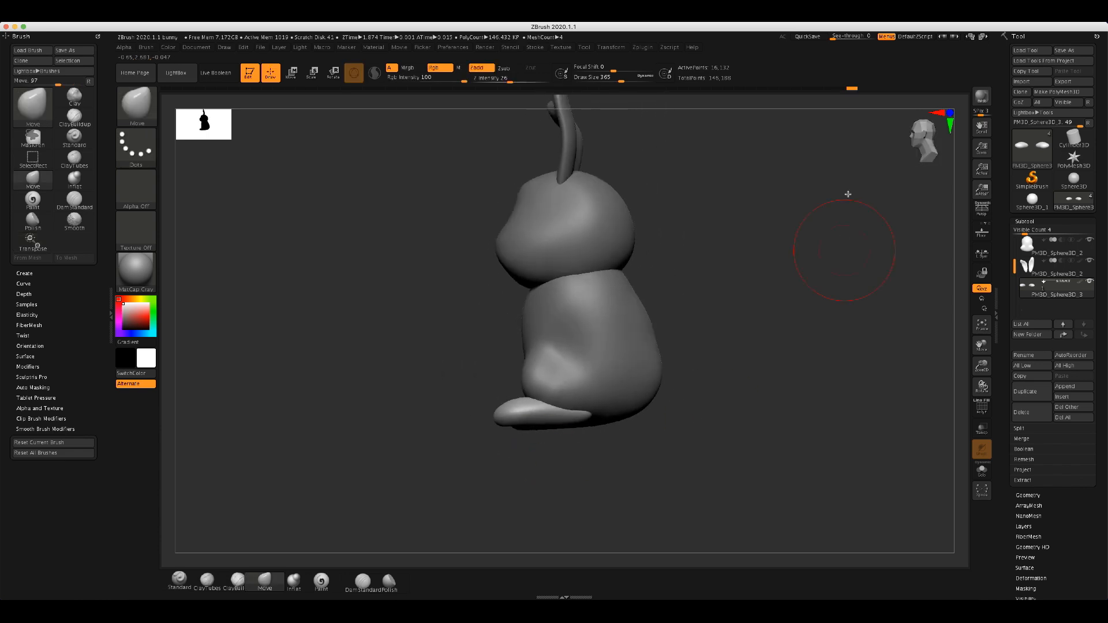
- Select the body and pull a small tail bump out of its lower back with the Move brush at draw size 177
{"action": "left_click", "coordinate": [928, 151]}
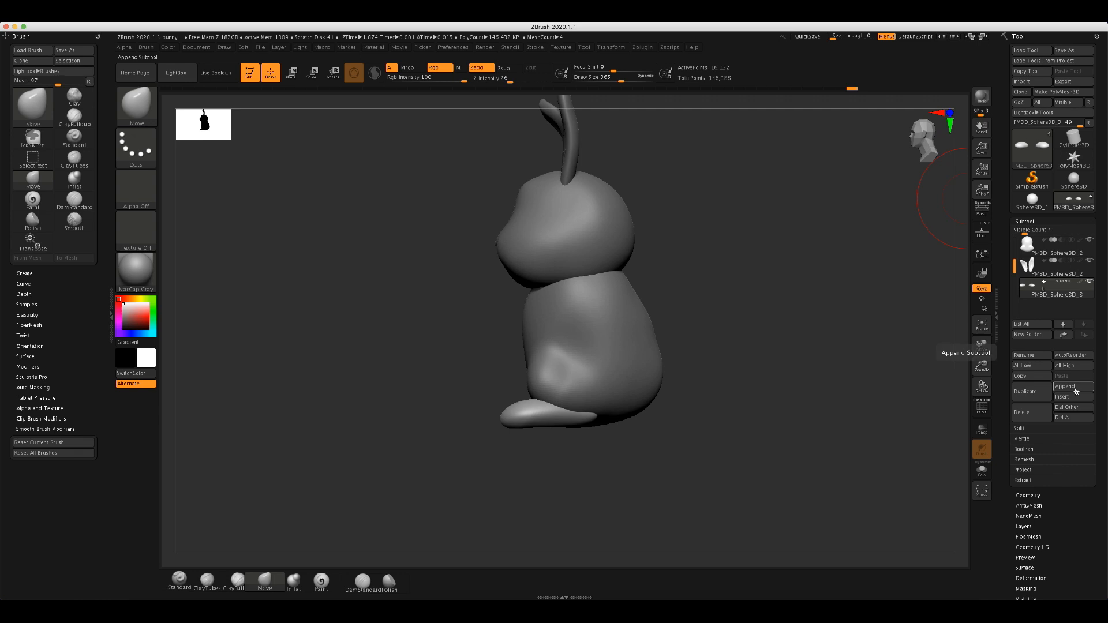
{"action": "left_click", "coordinate": [924, 138]}
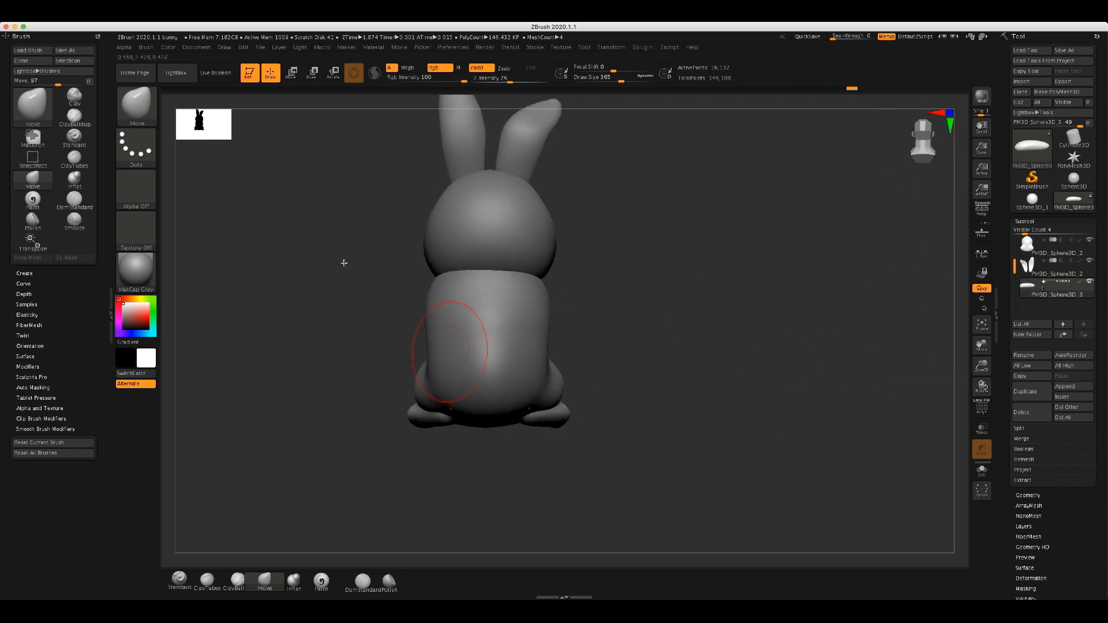
{"action": "key", "text": "s"}
{"action": "left_click_drag", "start_coordinate": [390, 306], "coordinate": [376, 308]}
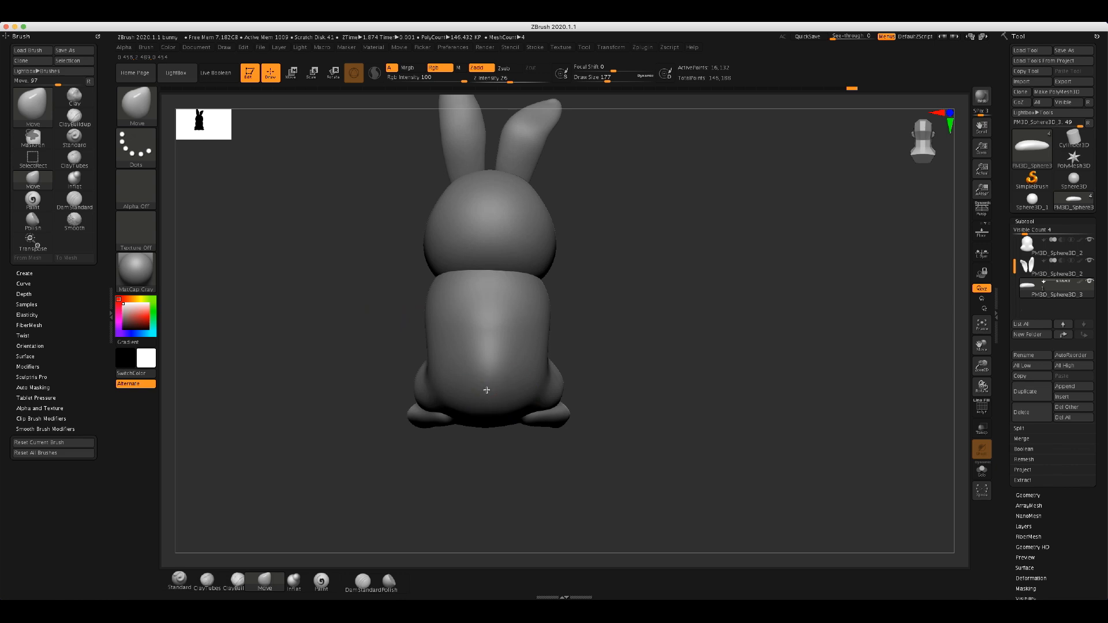
{"action": "right_click_drag", "start_coordinate": [487, 381], "coordinate": [606, 384]}
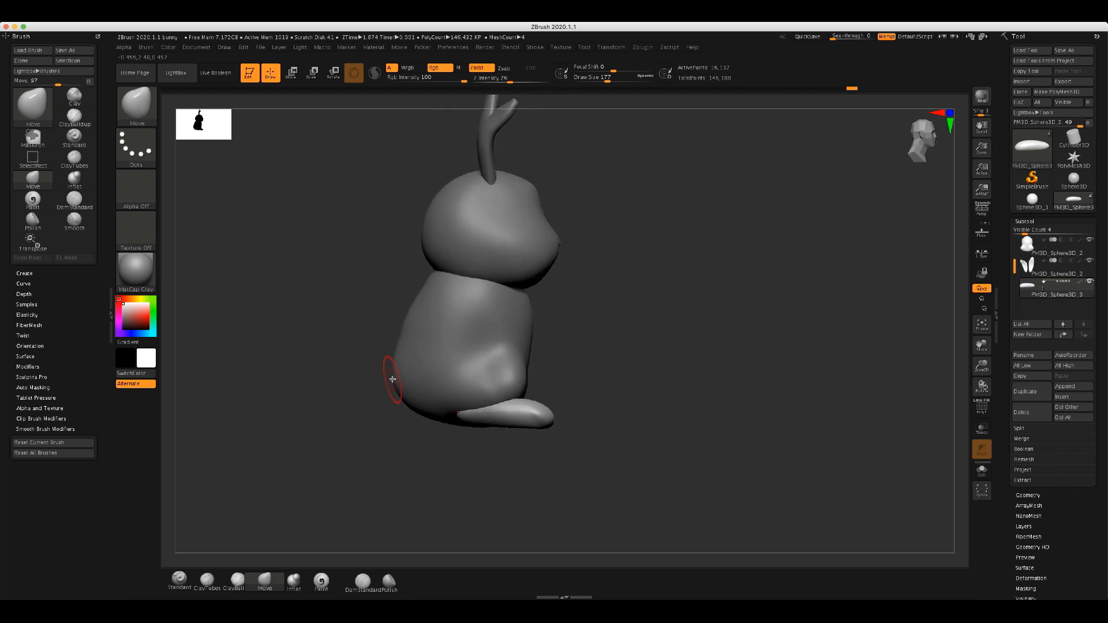
{"action": "mouse_move", "coordinate": [384, 369]}
{"action": "right_mouse_down"}
{"action": "mouse_move", "coordinate": [419, 381]}
{"action": "mouse_move", "coordinate": [384, 379]}
{"action": "right_mouse_up"}
{"action": "left_click", "coordinate": [473, 370], "text": "alt"}
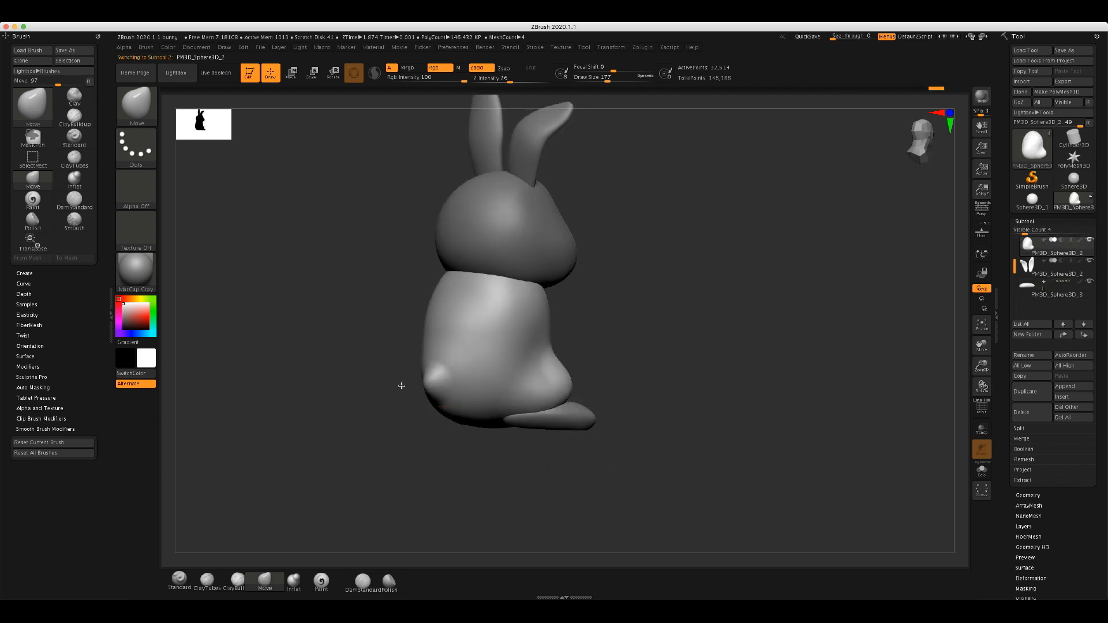
{"action": "right_click_drag", "start_coordinate": [352, 397], "coordinate": [436, 377]}
{"action": "left_click_drag", "start_coordinate": [437, 386], "coordinate": [438, 374]}
{"action": "mouse_move", "coordinate": [432, 386]}
{"action": "right_mouse_down"}
{"action": "mouse_move", "coordinate": [475, 381]}
{"action": "mouse_move", "coordinate": [441, 376]}
{"action": "right_mouse_up"}
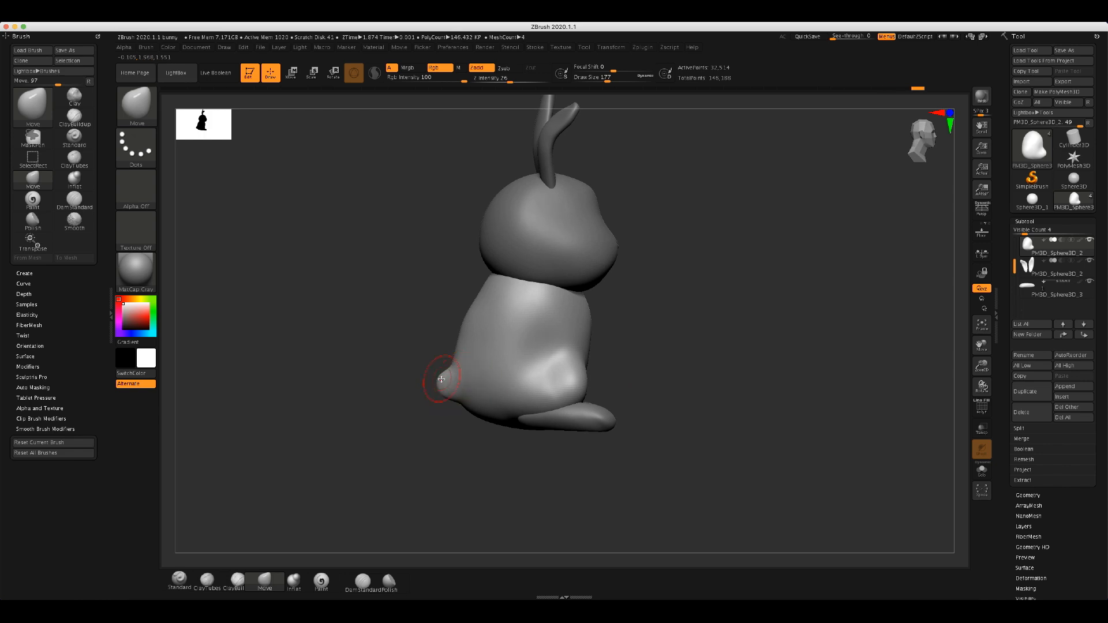
{"action": "key", "text": "super+z"}
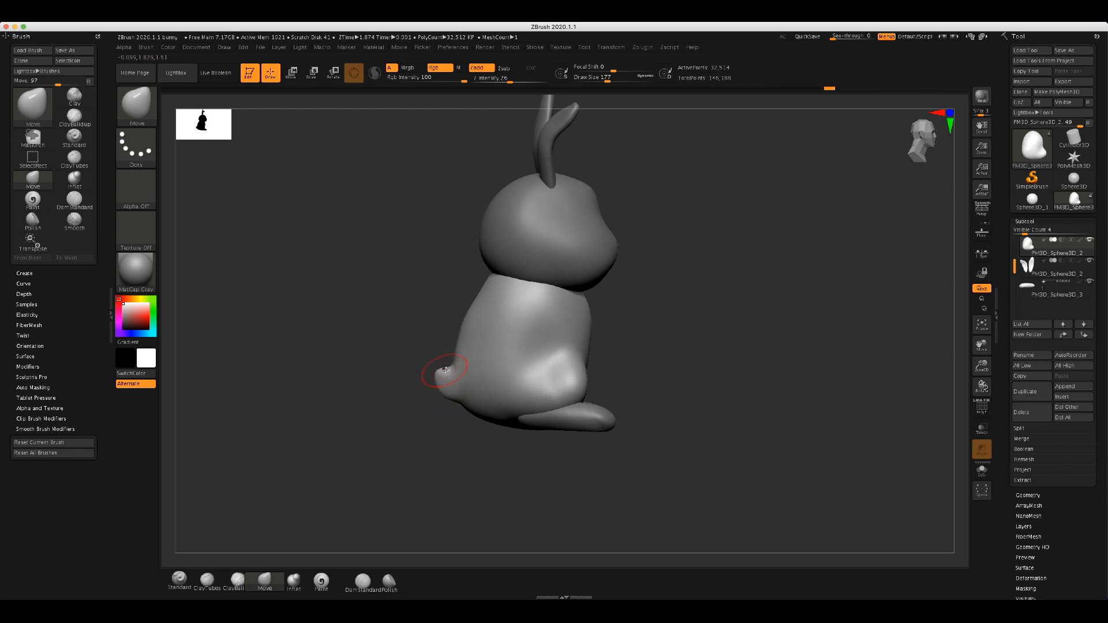
- Refine the tail's shape with the Move brush at draw size 54 and smooth where it meets the body
{"action": "right_click_drag", "start_coordinate": [397, 382], "coordinate": [440, 377]}
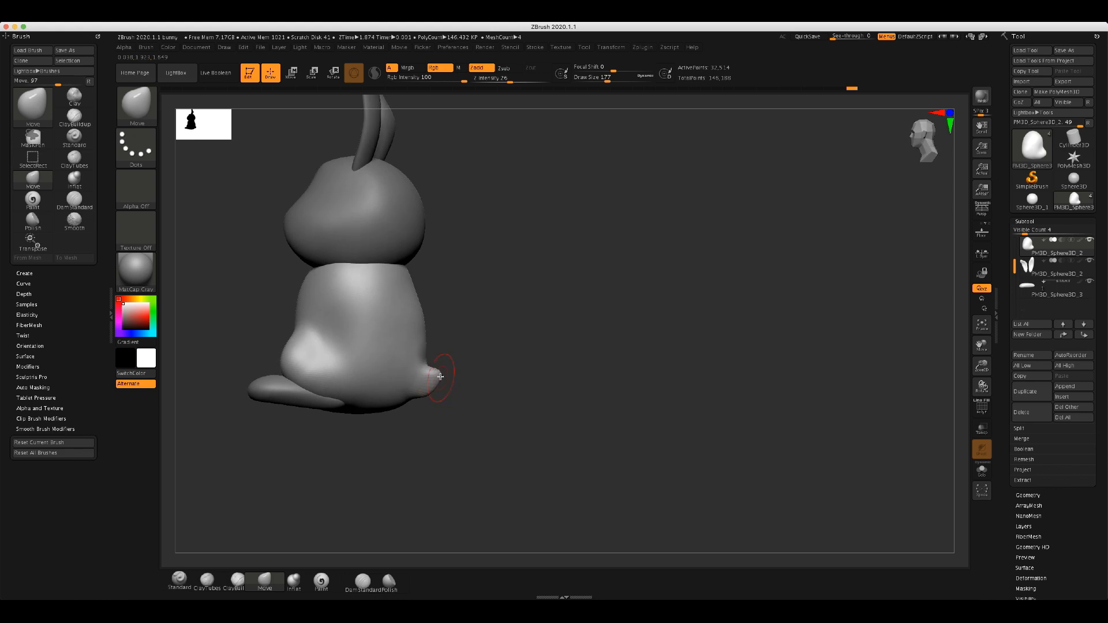
{"action": "type", "text": "54"}
{"action": "key", "text": "Return"}
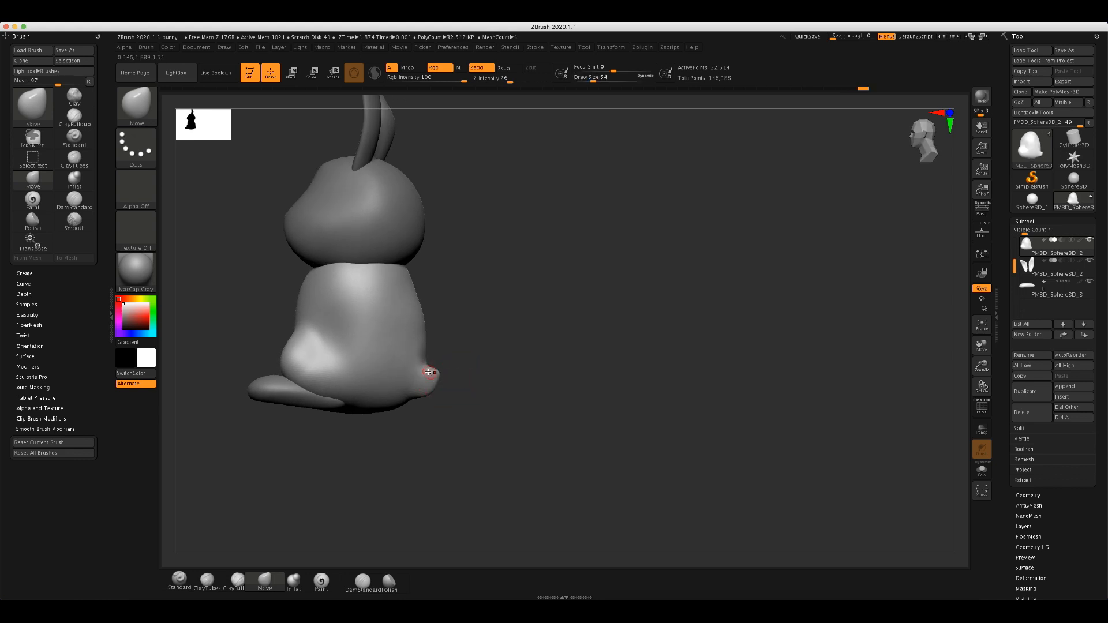
{"action": "right_click_drag", "start_coordinate": [428, 369], "coordinate": [438, 372]}
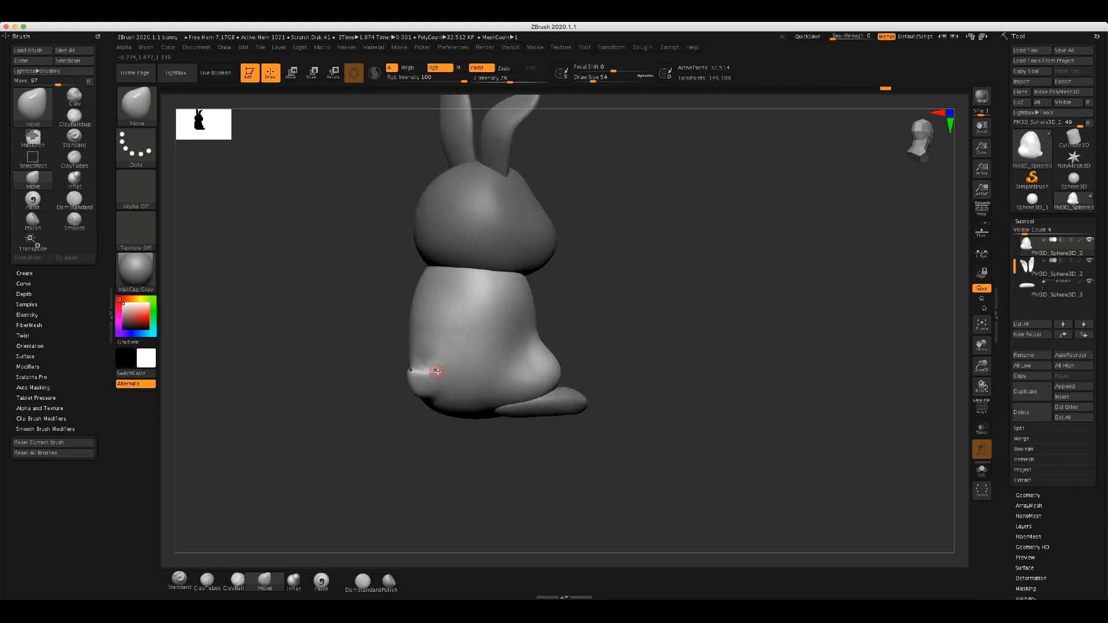
{"action": "key", "text": "shift"}
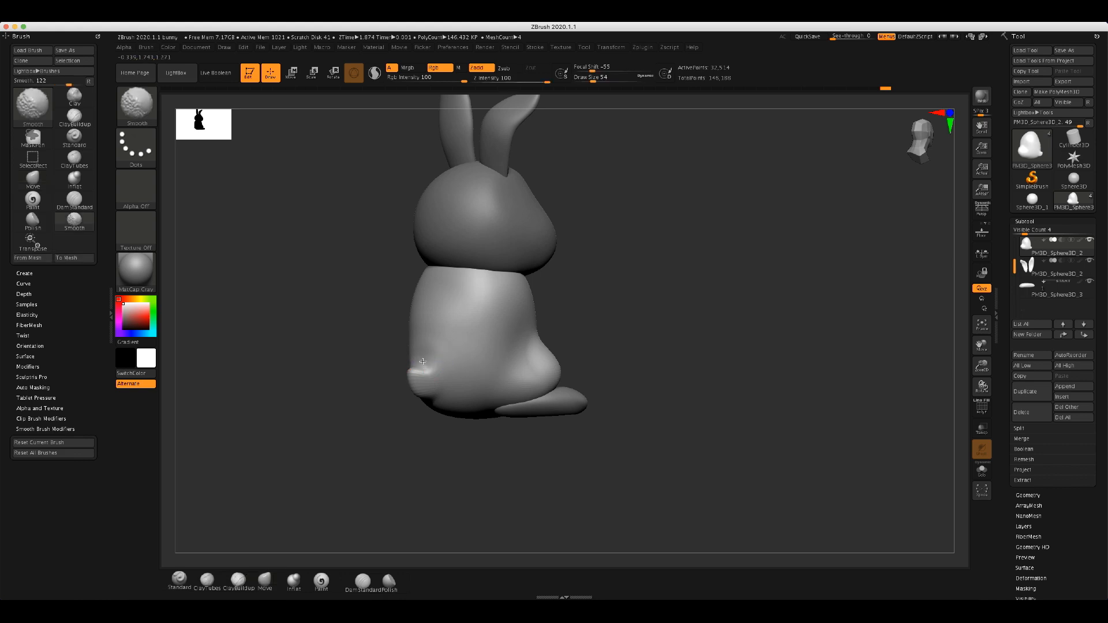
{"action": "right_click_drag", "start_coordinate": [414, 350], "coordinate": [429, 380]}
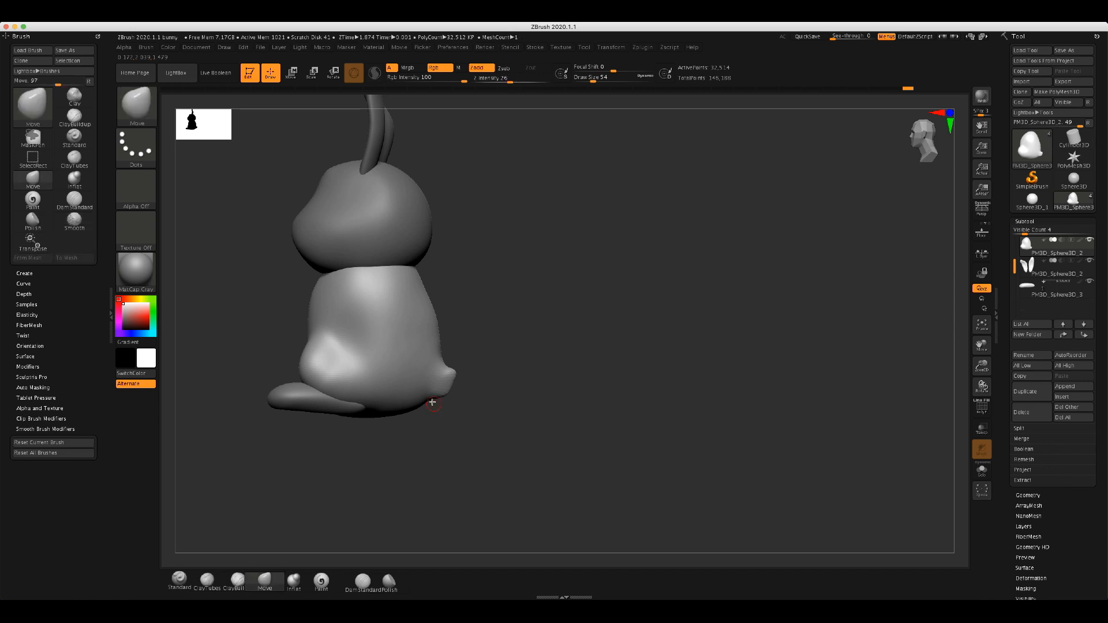
{"action": "right_click_drag", "start_coordinate": [445, 396], "coordinate": [517, 375]}
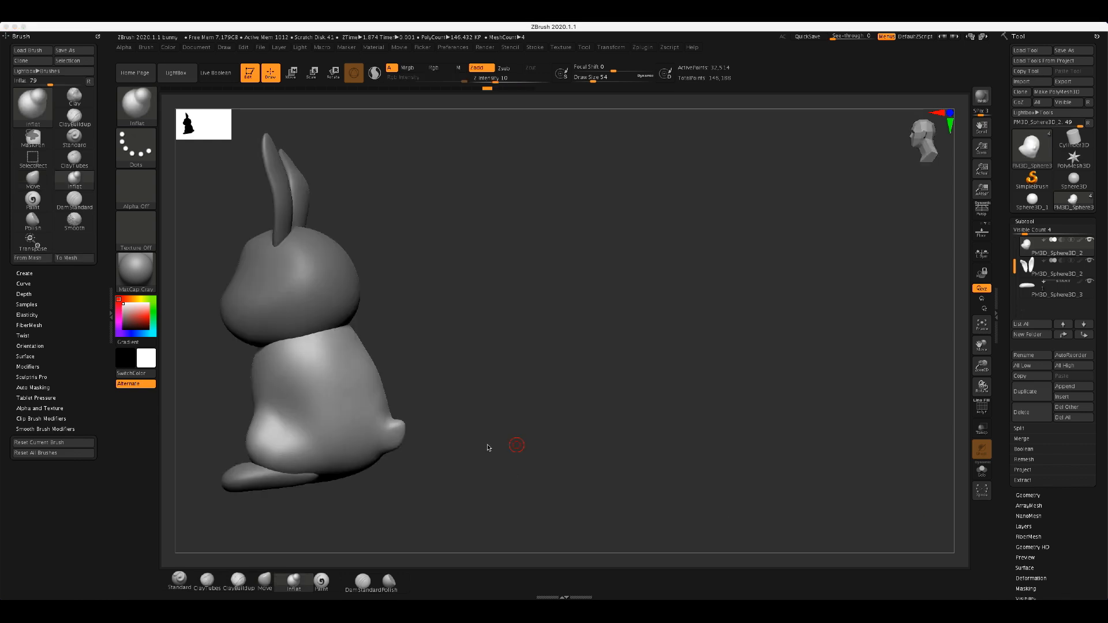
- Puff up the tail from both sides with the Inflat brush at draw sizes 112 and 149
{"action": "left_click", "coordinate": [404, 432]}
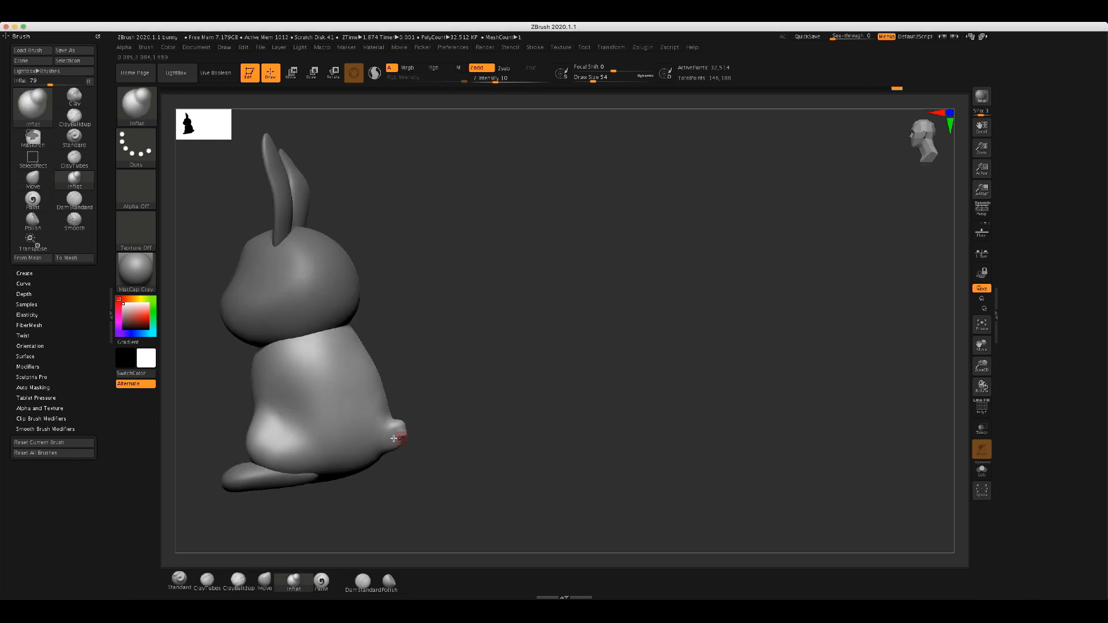
{"action": "key", "text": "s"}
{"action": "left_click_drag", "start_coordinate": [463, 451], "coordinate": [473, 451]}
{"action": "mouse_move", "coordinate": [403, 435]}
{"action": "left_mouse_down"}
{"action": "mouse_move", "coordinate": [433, 433]}
{"action": "mouse_move", "coordinate": [368, 432]}
{"action": "left_mouse_up"}
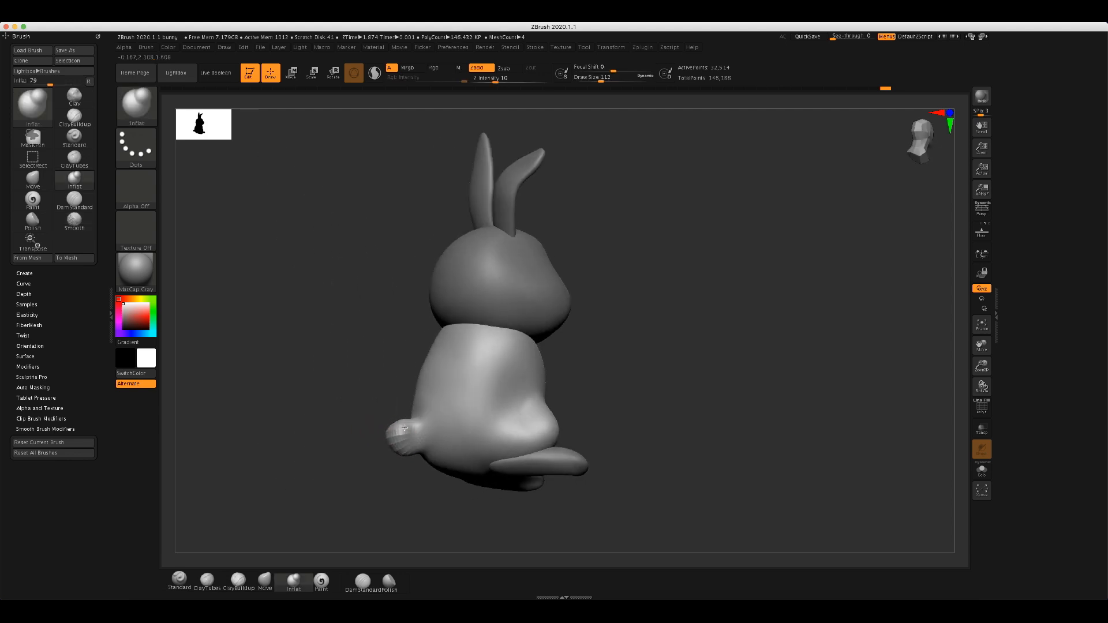
{"action": "mouse_move", "coordinate": [403, 445]}
{"action": "left_mouse_down"}
{"action": "mouse_move", "coordinate": [388, 430]}
{"action": "mouse_move", "coordinate": [445, 456]}
{"action": "left_mouse_up"}
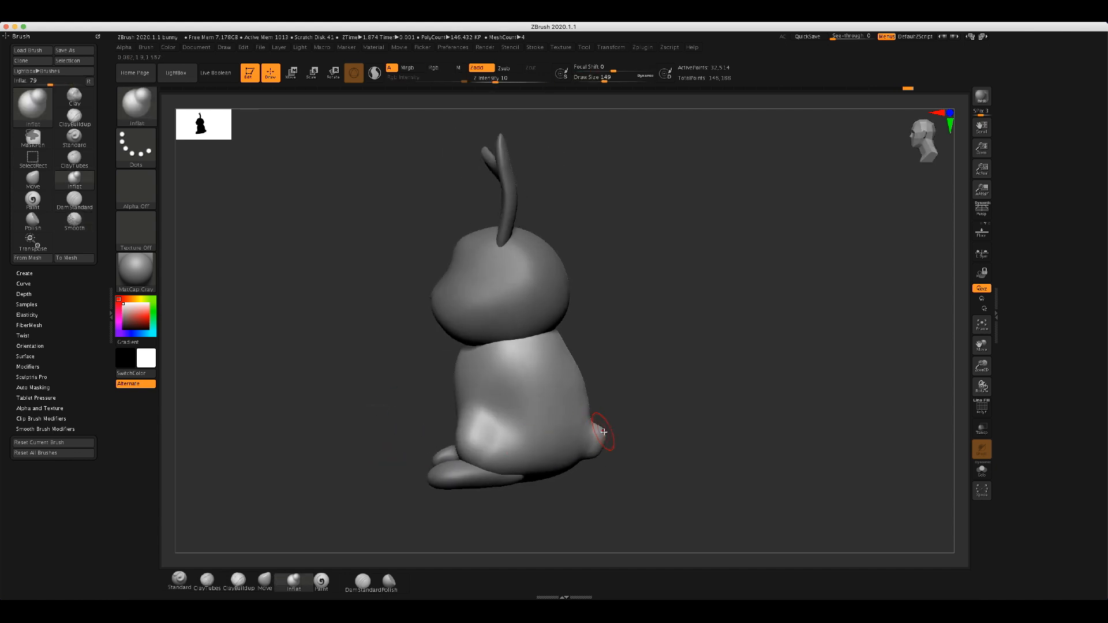
{"action": "mouse_move", "coordinate": [601, 442]}
{"action": "left_mouse_down"}
{"action": "mouse_move", "coordinate": [596, 453]}
{"action": "mouse_move", "coordinate": [621, 444]}
{"action": "left_mouse_up"}
- Smooth the inflated tail and check its roundness from the side and back
{"action": "key", "text": "shift"}
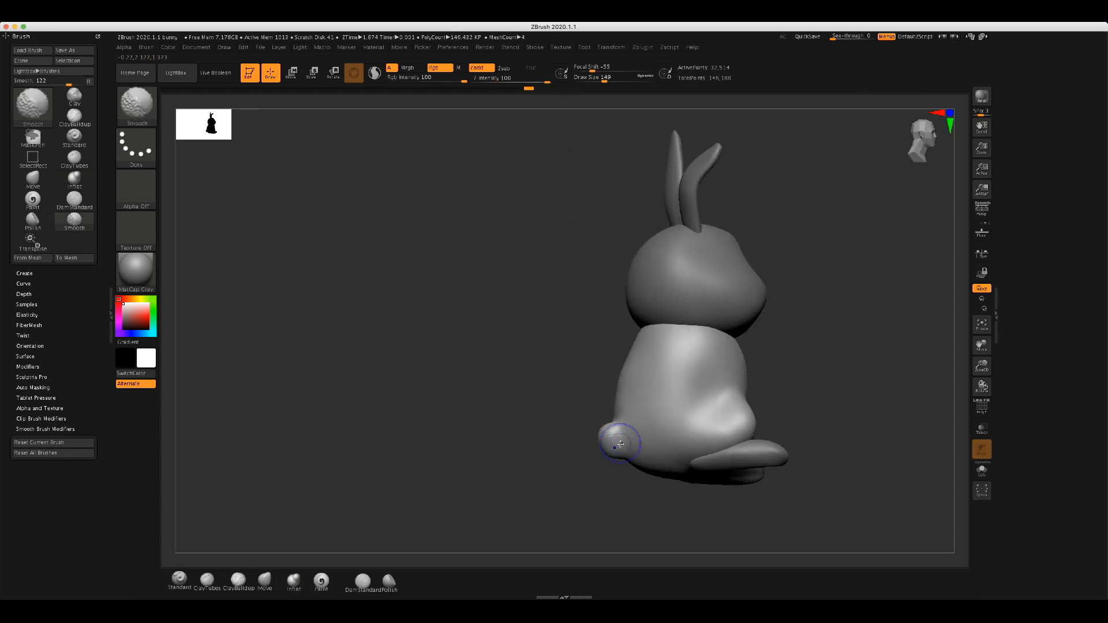
{"action": "left_click_drag", "start_coordinate": [520, 446], "coordinate": [552, 449]}
{"action": "mouse_move", "coordinate": [623, 450]}
{"action": "left_mouse_down"}
{"action": "mouse_move", "coordinate": [733, 450]}
{"action": "mouse_move", "coordinate": [698, 450]}
{"action": "left_mouse_up"}
{"action": "mouse_move", "coordinate": [672, 450]}
{"action": "left_mouse_down"}
{"action": "mouse_move", "coordinate": [732, 428]}
{"action": "mouse_move", "coordinate": [715, 444]}
{"action": "left_mouse_up"}
{"action": "left_click_drag", "start_coordinate": [774, 422], "coordinate": [728, 449], "text": "ctrl"}
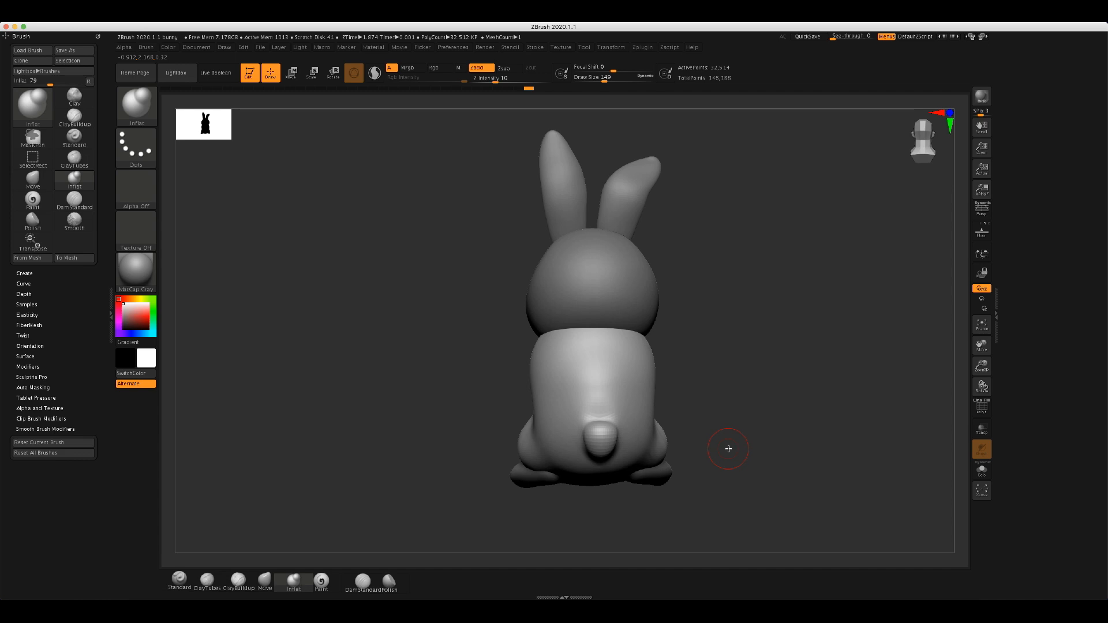
- Subdivide the body's geometry by one level
{"action": "left_click_drag", "start_coordinate": [1075, 181], "coordinate": [1077, 437]}
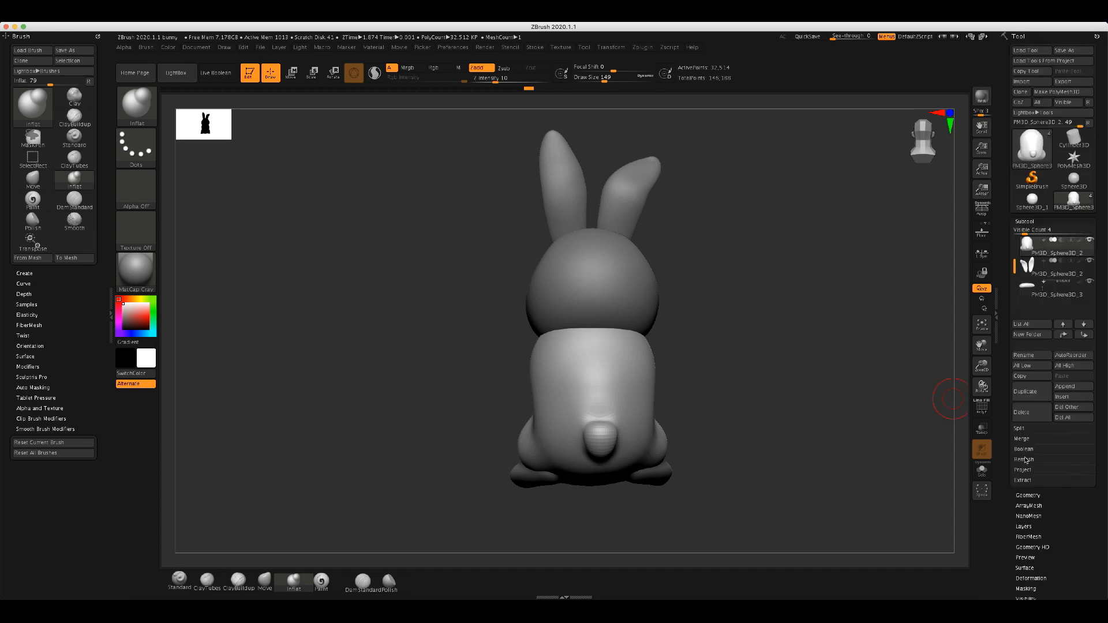
{"action": "left_click", "coordinate": [1037, 497]}
{"action": "left_click", "coordinate": [1032, 307]}
- Build raised arm forms running from the shoulders to the middle of the chest with the Inflat brush at draw size 149
{"action": "left_click_drag", "start_coordinate": [856, 373], "coordinate": [718, 407]}
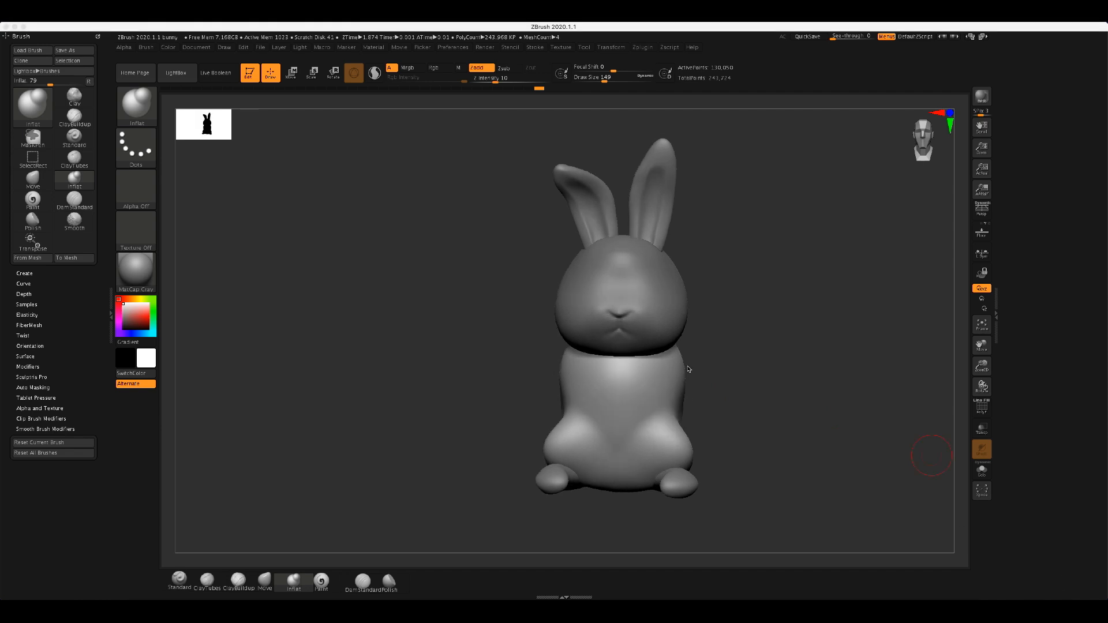
{"action": "left_click_drag", "start_coordinate": [680, 353], "coordinate": [620, 375]}
{"action": "left_click_drag", "start_coordinate": [684, 358], "coordinate": [622, 396]}
{"action": "mouse_move", "coordinate": [802, 375]}
{"action": "left_mouse_down"}
{"action": "mouse_move", "coordinate": [769, 376]}
{"action": "mouse_move", "coordinate": [791, 376]}
{"action": "left_mouse_up"}
{"action": "left_click_drag", "start_coordinate": [668, 385], "coordinate": [637, 385], "text": "shift"}
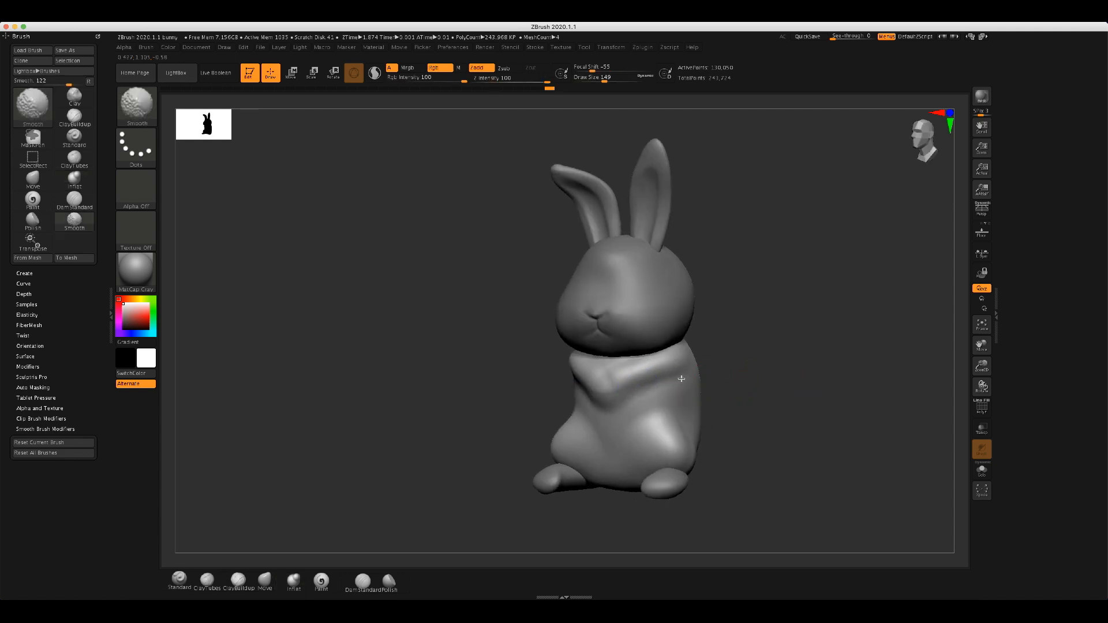
- Soften the arm forms across the chest and shoulders with the Smooth brush at draw size 149
{"action": "mouse_move", "coordinate": [479, 390]}
{"action": "left_mouse_down"}
{"action": "mouse_move", "coordinate": [542, 389]}
{"action": "mouse_move", "coordinate": [547, 369]}
{"action": "mouse_move", "coordinate": [613, 393]}
{"action": "left_mouse_up"}
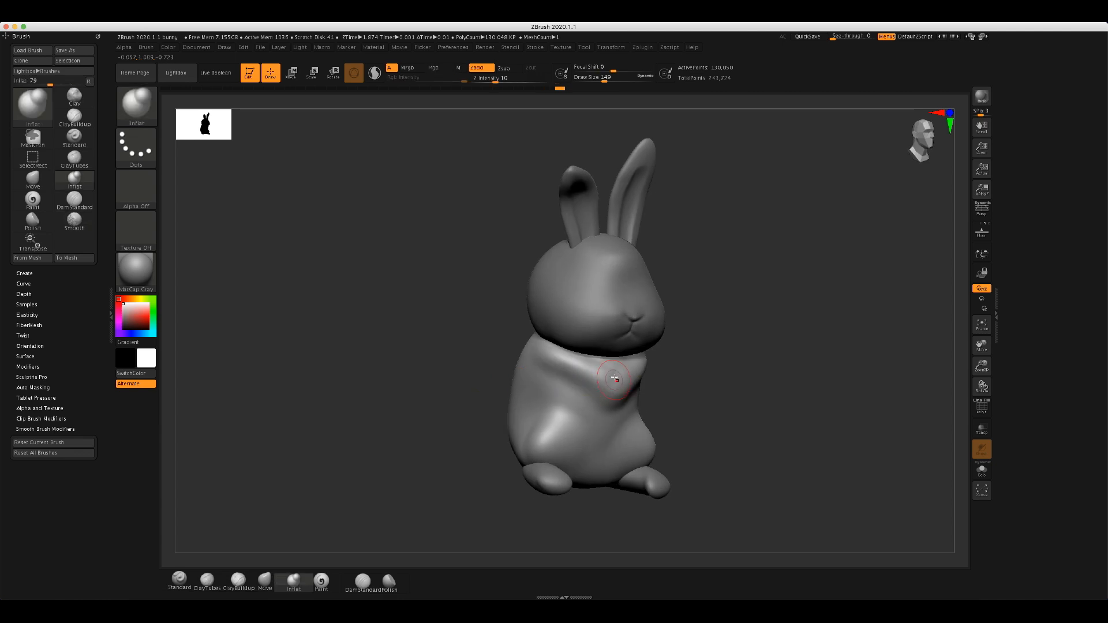
{"action": "mouse_move", "coordinate": [699, 392]}
{"action": "left_mouse_down"}
{"action": "mouse_move", "coordinate": [726, 386]}
{"action": "mouse_move", "coordinate": [710, 386]}
{"action": "left_mouse_up"}
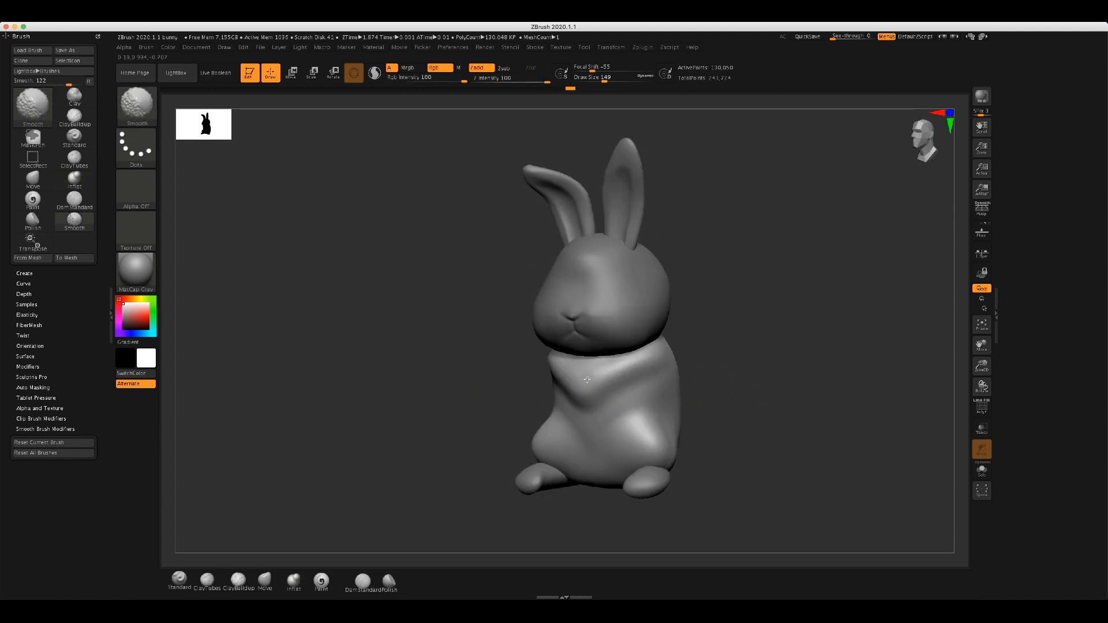
{"action": "left_click_drag", "start_coordinate": [342, 389], "coordinate": [505, 383]}
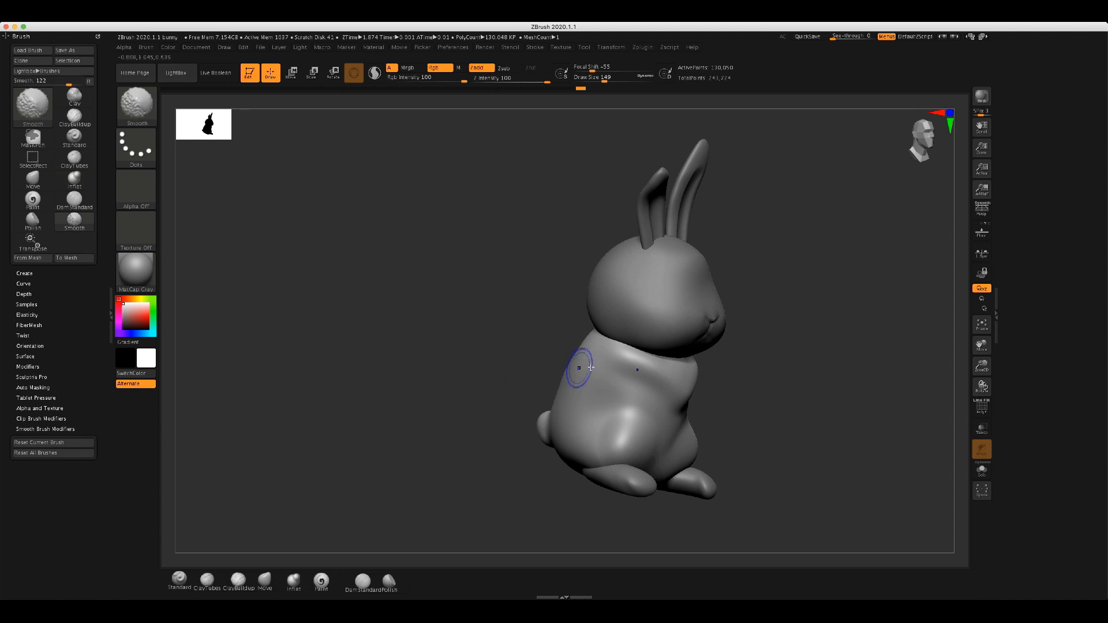
{"action": "left_click_drag", "start_coordinate": [797, 397], "coordinate": [764, 389]}
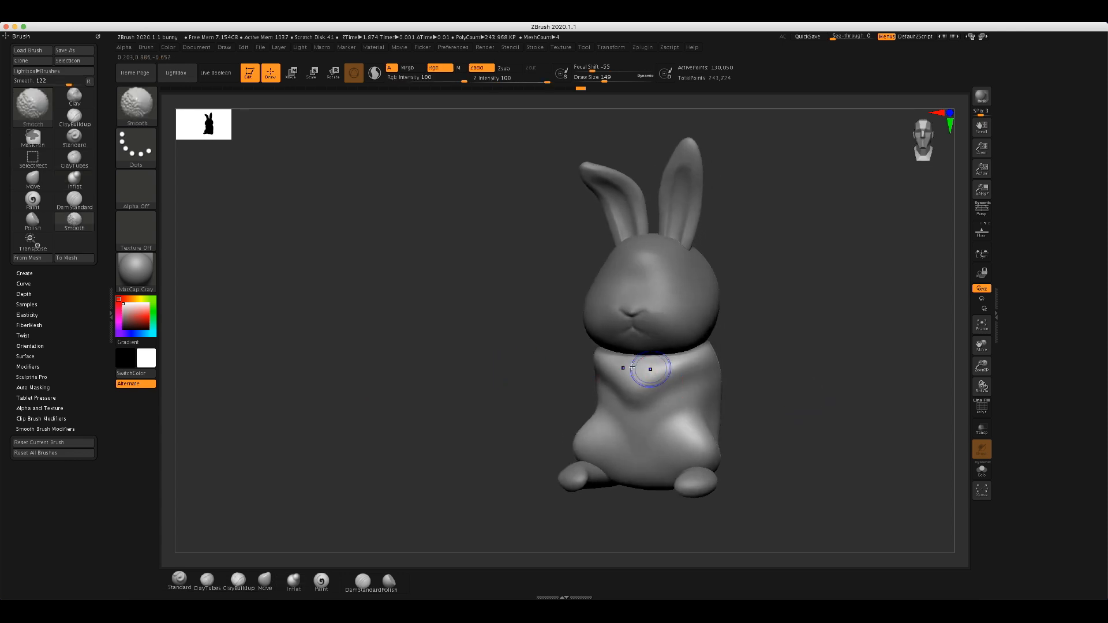
{"action": "right_click_drag", "start_coordinate": [648, 366], "coordinate": [645, 367], "text": "shift"}
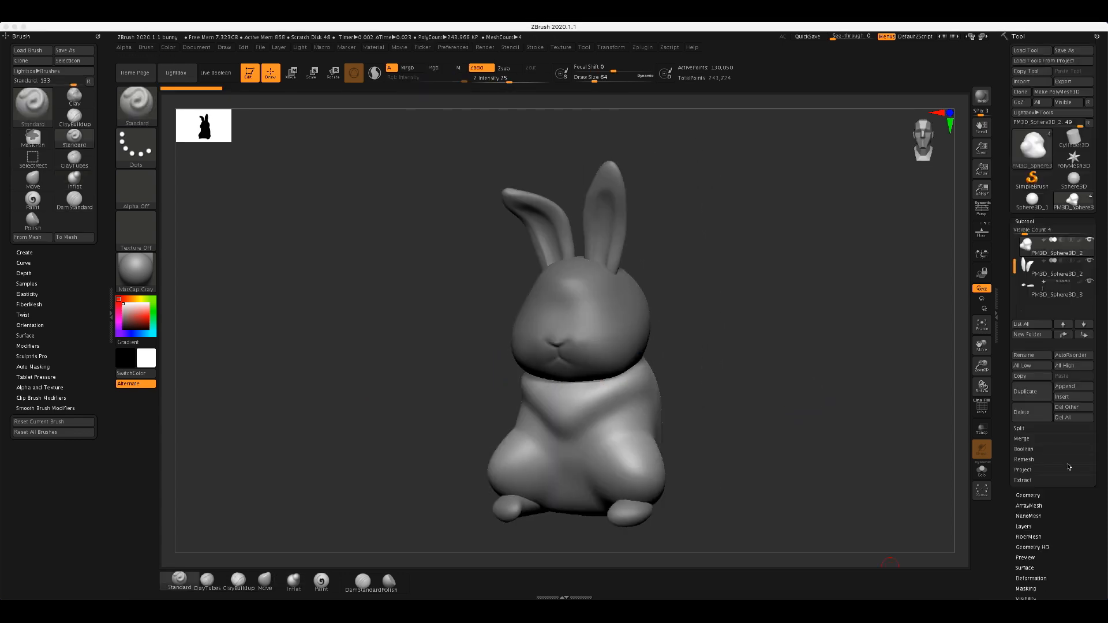
- Append a Sphere3D as a new subtool and make it active
{"action": "left_click", "coordinate": [1067, 388]}
{"action": "left_click", "coordinate": [1067, 388]}
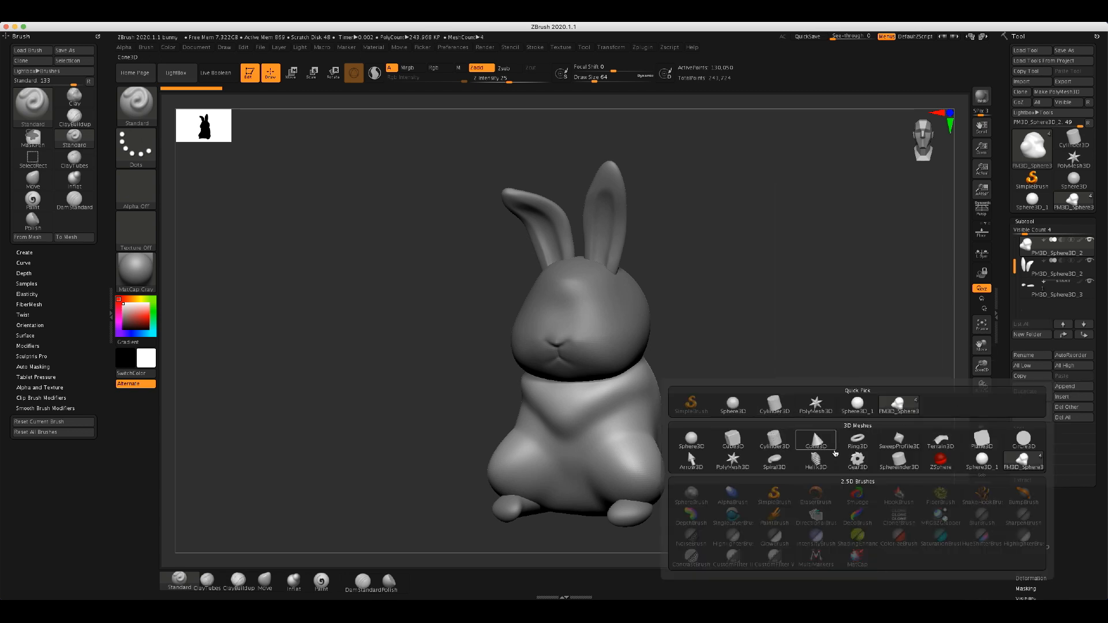
{"action": "left_click", "coordinate": [730, 405]}
{"action": "left_click", "coordinate": [1034, 305]}
- Shrink and flatten the new sphere into an elongated paw shape and position it at one side of the chest
{"action": "key", "text": "w"}
{"action": "left_click_drag", "start_coordinate": [571, 317], "coordinate": [733, 361]}
{"action": "left_click_drag", "start_coordinate": [744, 299], "coordinate": [745, 312]}
{"action": "left_click_drag", "start_coordinate": [855, 326], "coordinate": [916, 324]}
{"action": "left_click_drag", "start_coordinate": [719, 327], "coordinate": [750, 329]}
{"action": "left_click_drag", "start_coordinate": [866, 347], "coordinate": [808, 346]}
{"action": "left_click_drag", "start_coordinate": [775, 302], "coordinate": [721, 387]}
{"action": "left_click_drag", "start_coordinate": [537, 371], "coordinate": [553, 396]}
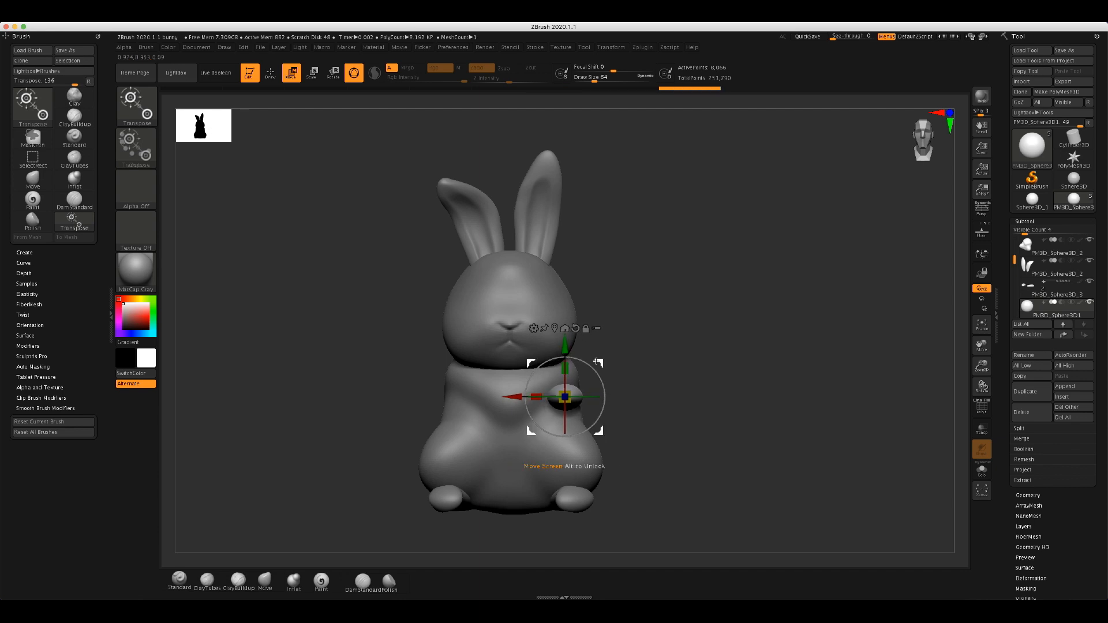
{"action": "left_click_drag", "start_coordinate": [678, 391], "coordinate": [534, 384]}
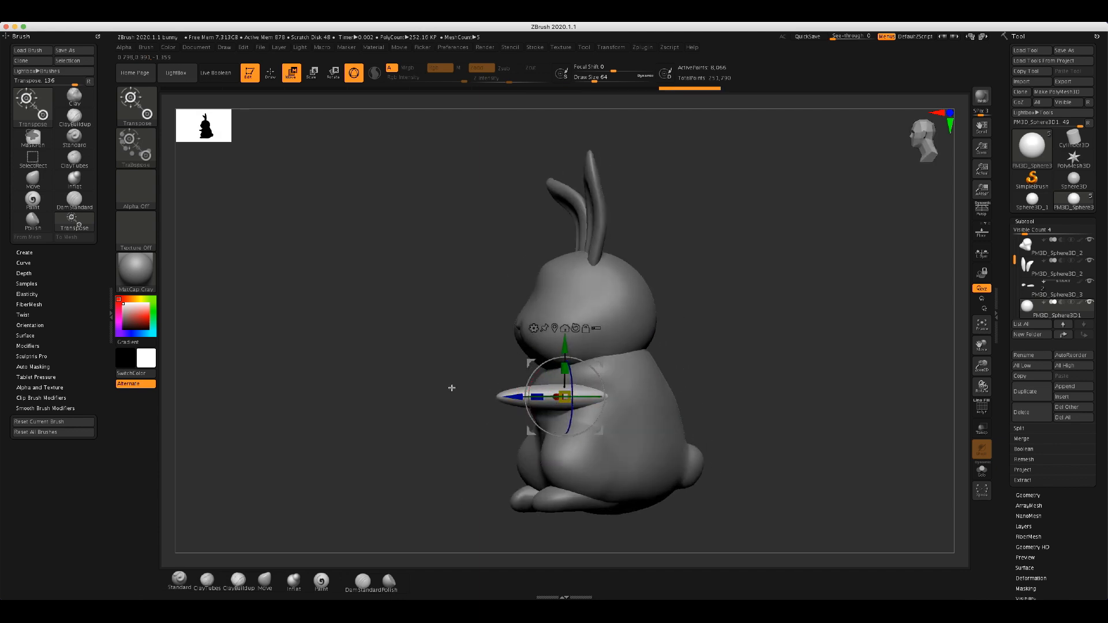
{"action": "left_click_drag", "start_coordinate": [408, 384], "coordinate": [540, 369]}
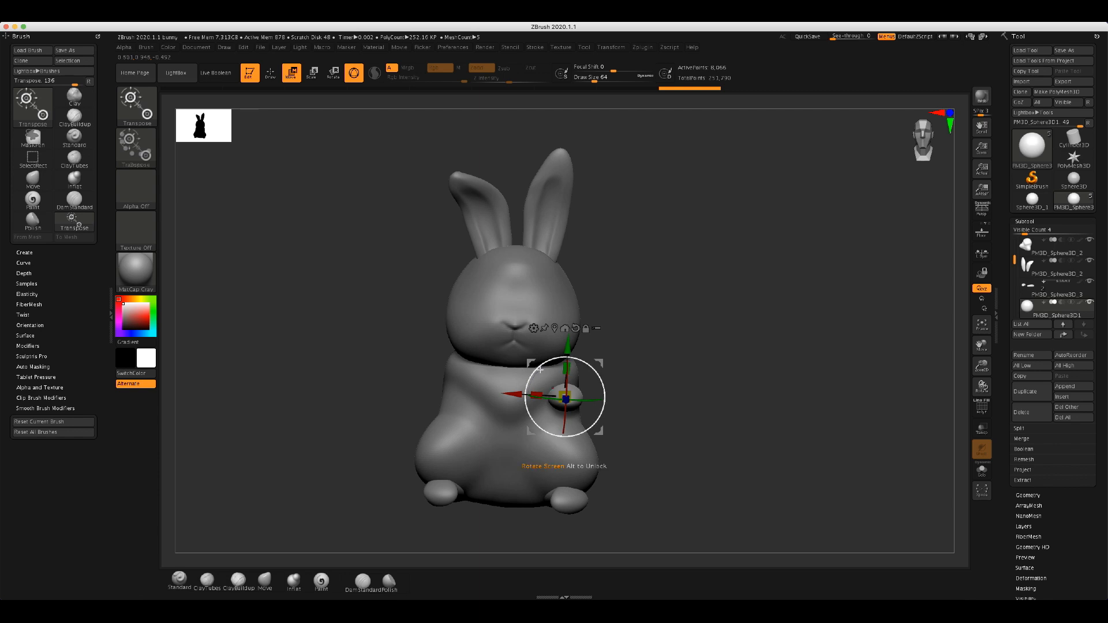
- Mirror the paw subtool to the other side of the chest with SubTool Master's Mirror function
{"action": "key", "text": "q"}
{"action": "mouse_move", "coordinate": [715, 419]}
{"action": "left_mouse_down"}
{"action": "mouse_move", "coordinate": [670, 418]}
{"action": "mouse_move", "coordinate": [744, 351]}
{"action": "left_mouse_up"}
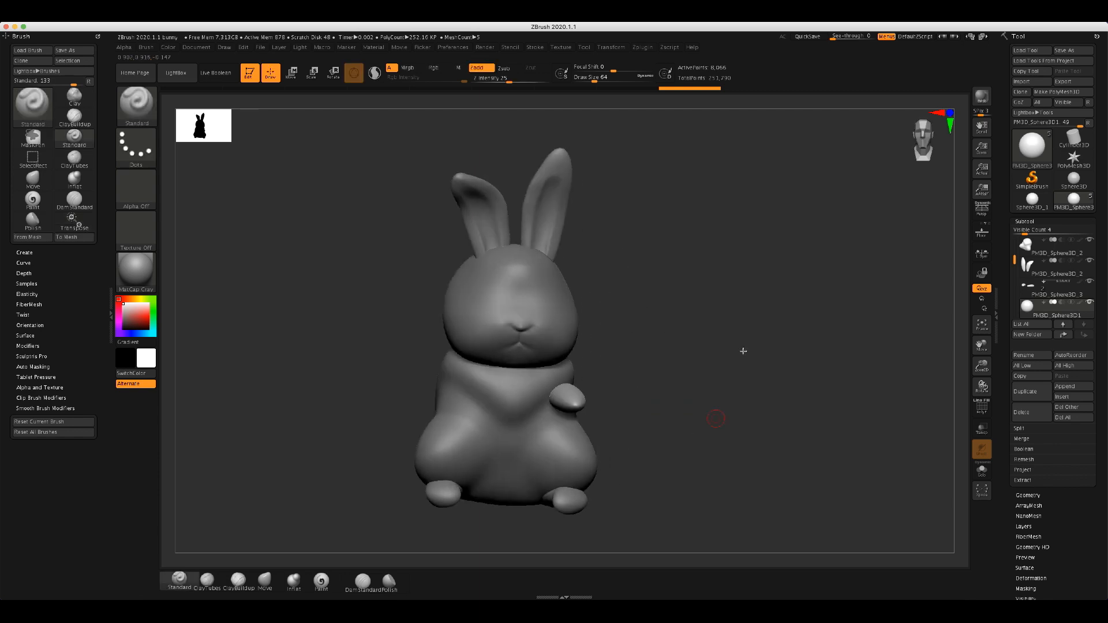
{"action": "left_click_drag", "start_coordinate": [911, 142], "coordinate": [872, 125]}
{"action": "left_click", "coordinate": [642, 48]}
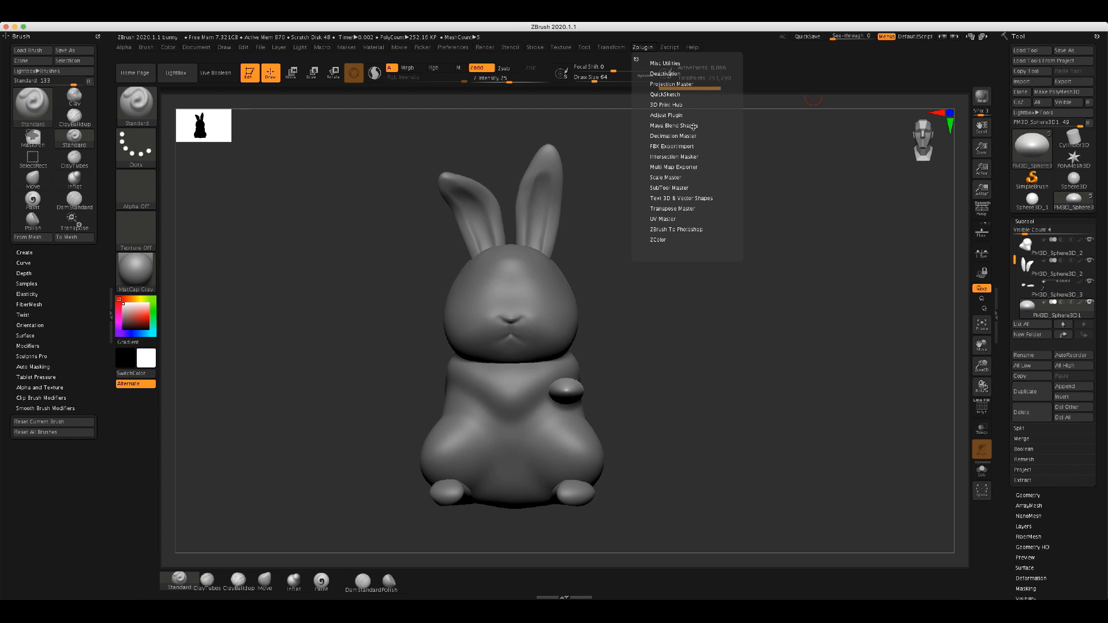
{"action": "left_click", "coordinate": [683, 187]}
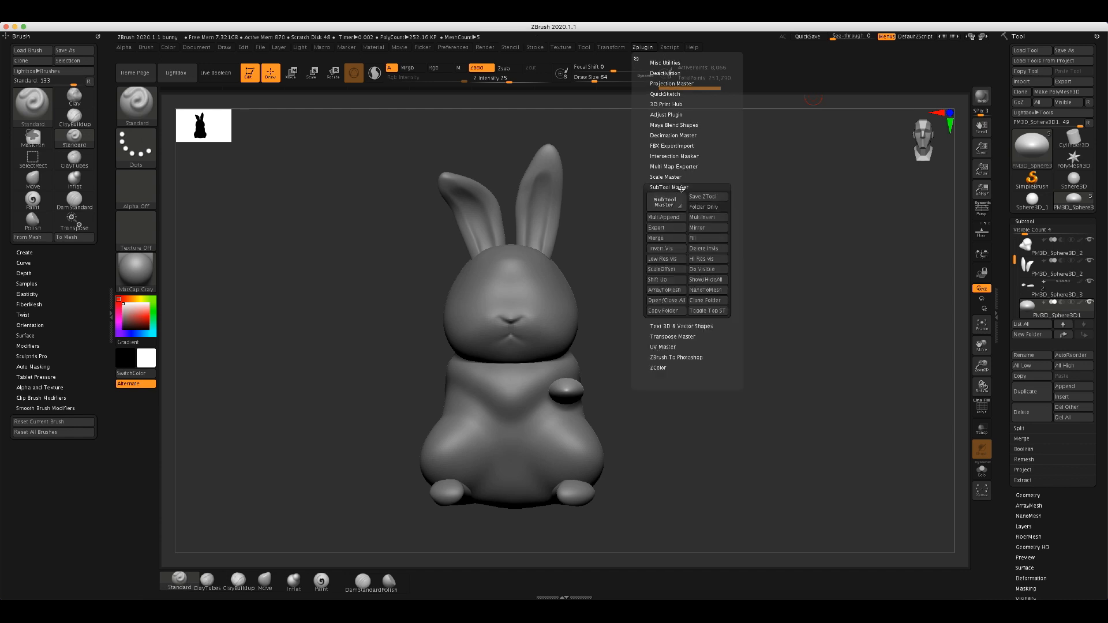
{"action": "left_click", "coordinate": [690, 224]}
{"action": "left_click", "coordinate": [506, 277]}
- Swell the front tips of both mirrored paws into rounded ends with the Inflat brush at draw size 217
{"action": "left_click_drag", "start_coordinate": [596, 279], "coordinate": [683, 272]}
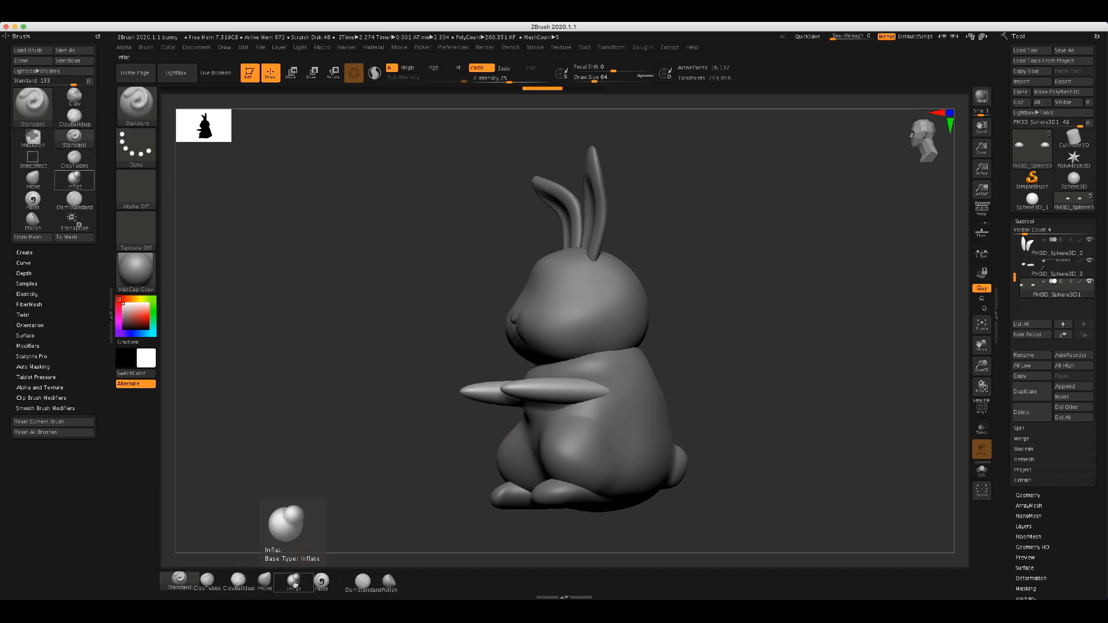
{"action": "left_click", "coordinate": [294, 584]}
{"action": "mouse_move", "coordinate": [277, 416]}
{"action": "left_mouse_down"}
{"action": "mouse_move", "coordinate": [342, 415]}
{"action": "mouse_move", "coordinate": [314, 334]}
{"action": "left_mouse_up"}
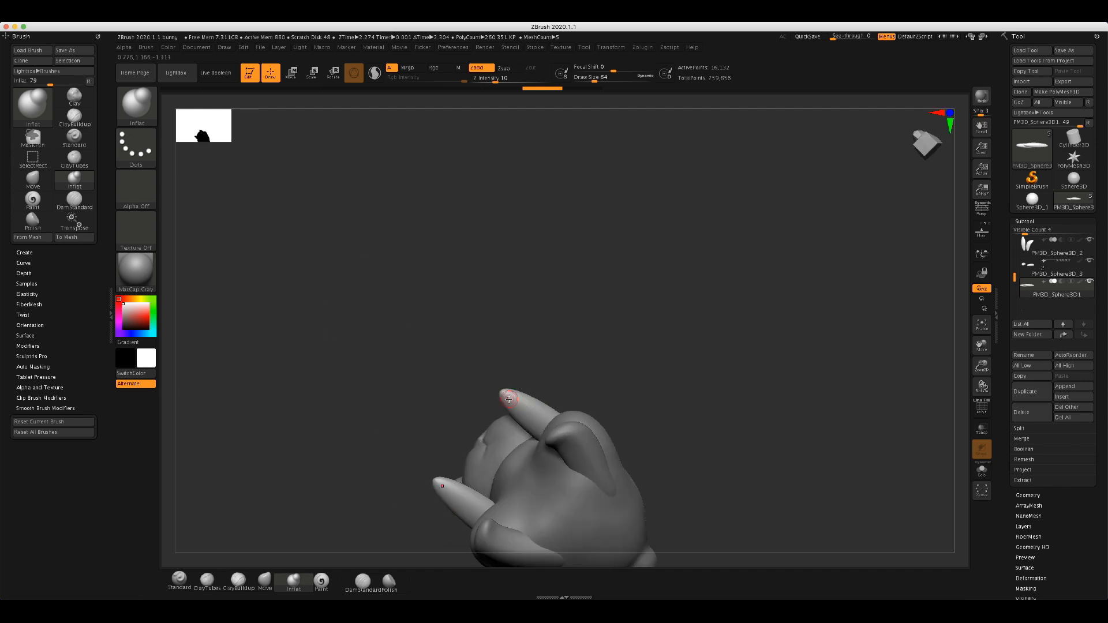
{"action": "left_click_drag", "start_coordinate": [541, 379], "coordinate": [584, 394]}
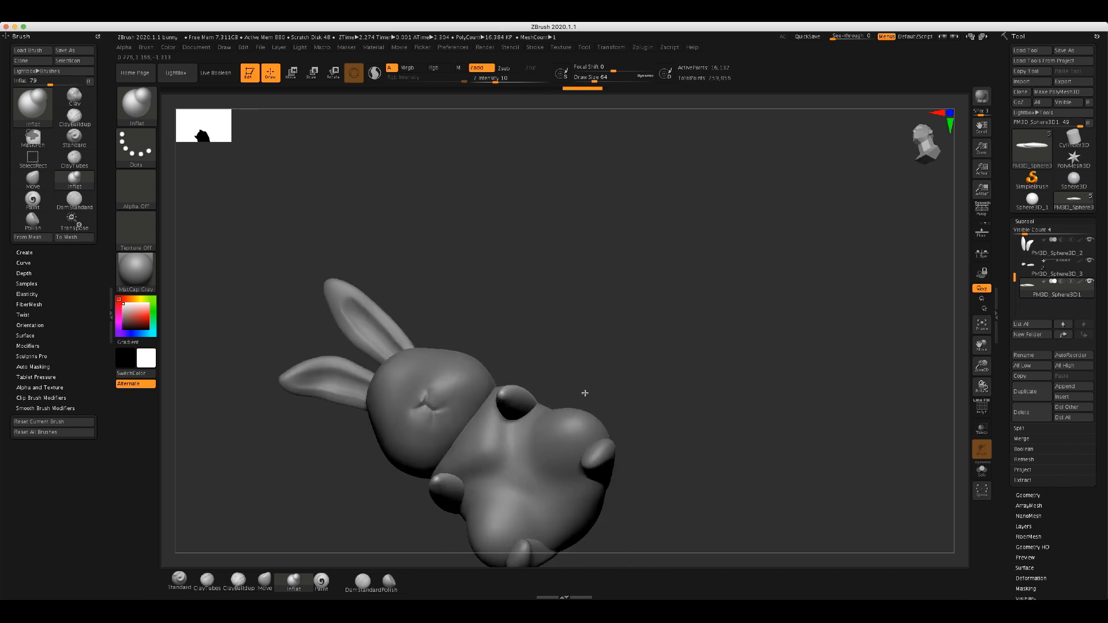
{"action": "key", "text": "s"}
{"action": "left_click_drag", "start_coordinate": [559, 392], "coordinate": [565, 392]}
{"action": "mouse_move", "coordinate": [569, 373]}
{"action": "left_mouse_down"}
{"action": "mouse_move", "coordinate": [497, 393]}
{"action": "mouse_move", "coordinate": [534, 391]}
{"action": "left_mouse_up"}
{"action": "key", "text": "s"}
{"action": "left_click_drag", "start_coordinate": [606, 401], "coordinate": [783, 251]}
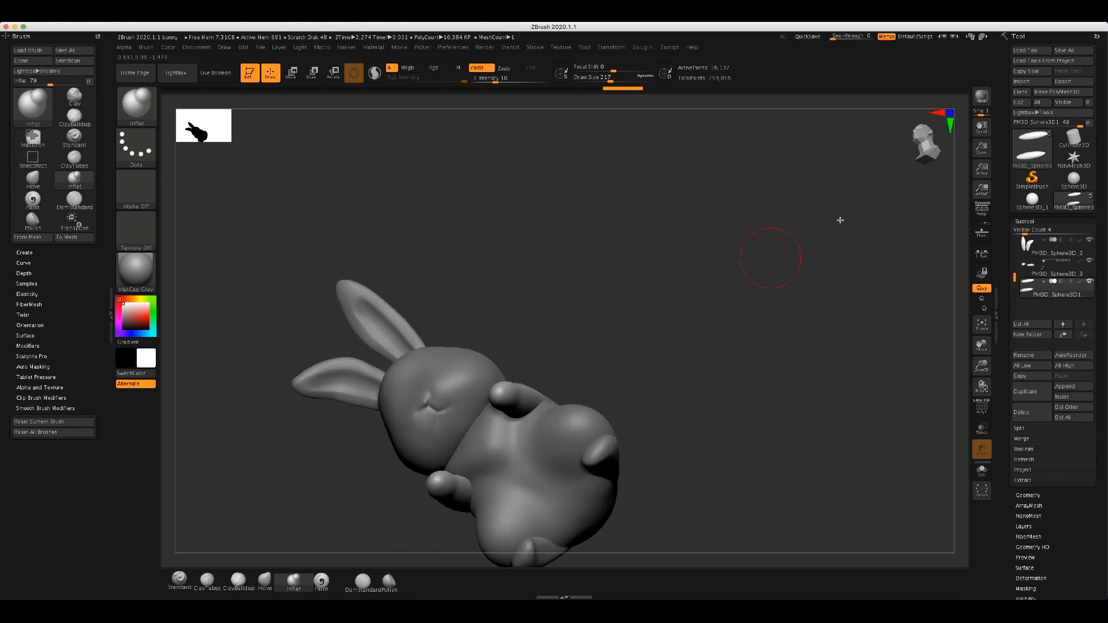
- Bend the rounded front tips of both arms downward with the Move brush at draw size 217
{"action": "mouse_move", "coordinate": [922, 156]}
{"action": "left_mouse_down"}
{"action": "mouse_move", "coordinate": [931, 165]}
{"action": "mouse_move", "coordinate": [915, 166]}
{"action": "left_mouse_up"}
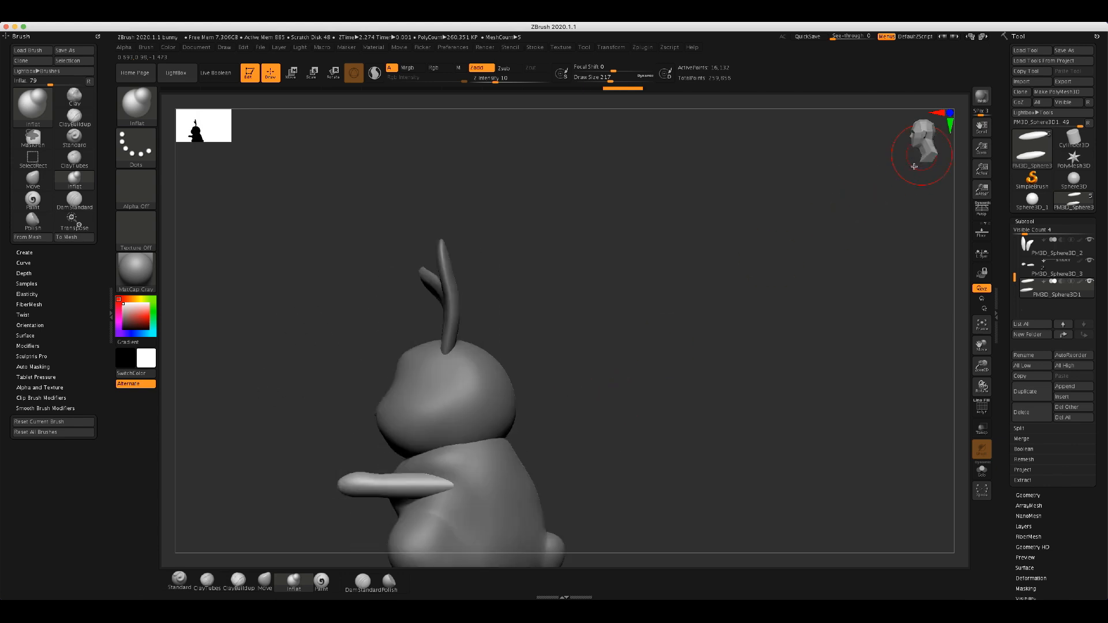
{"action": "left_click", "coordinate": [264, 580]}
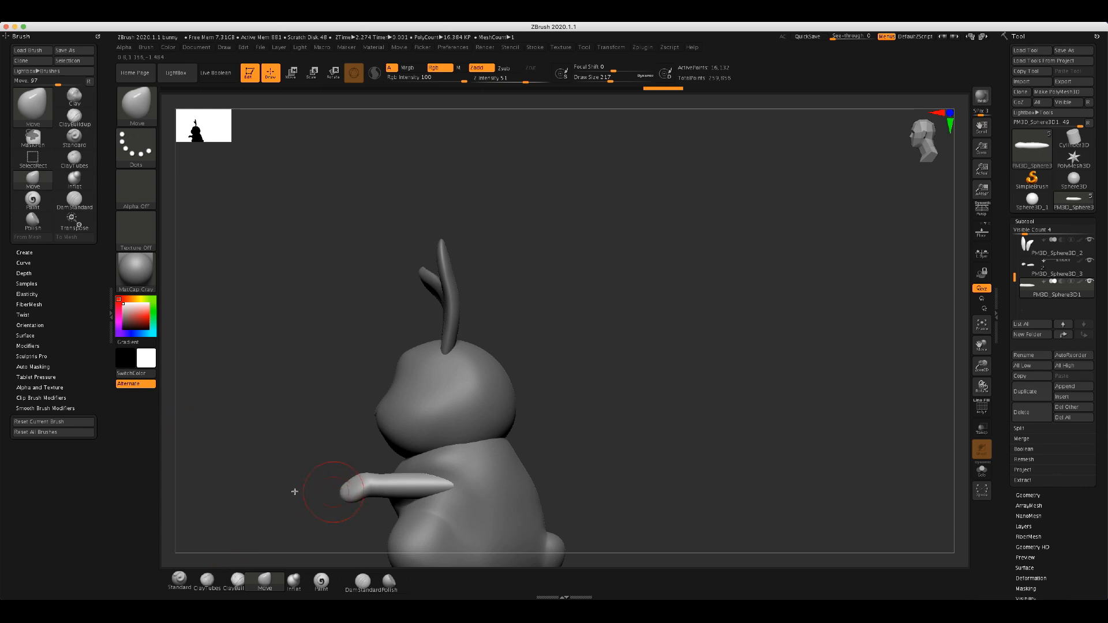
{"action": "left_click_drag", "start_coordinate": [295, 488], "coordinate": [245, 482]}
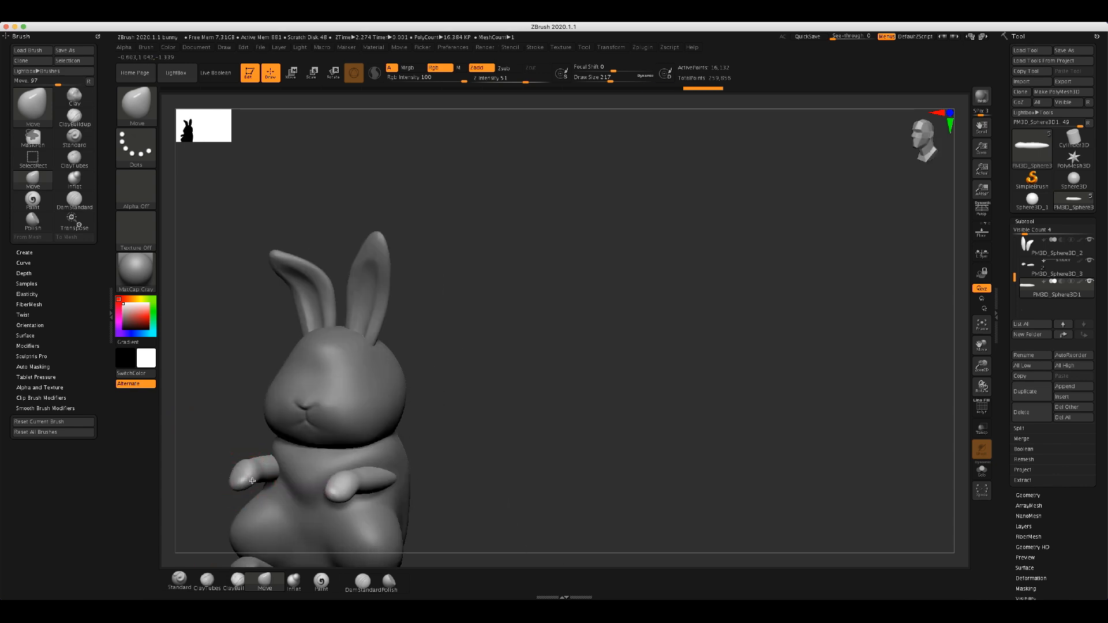
{"action": "left_click_drag", "start_coordinate": [490, 482], "coordinate": [252, 497]}
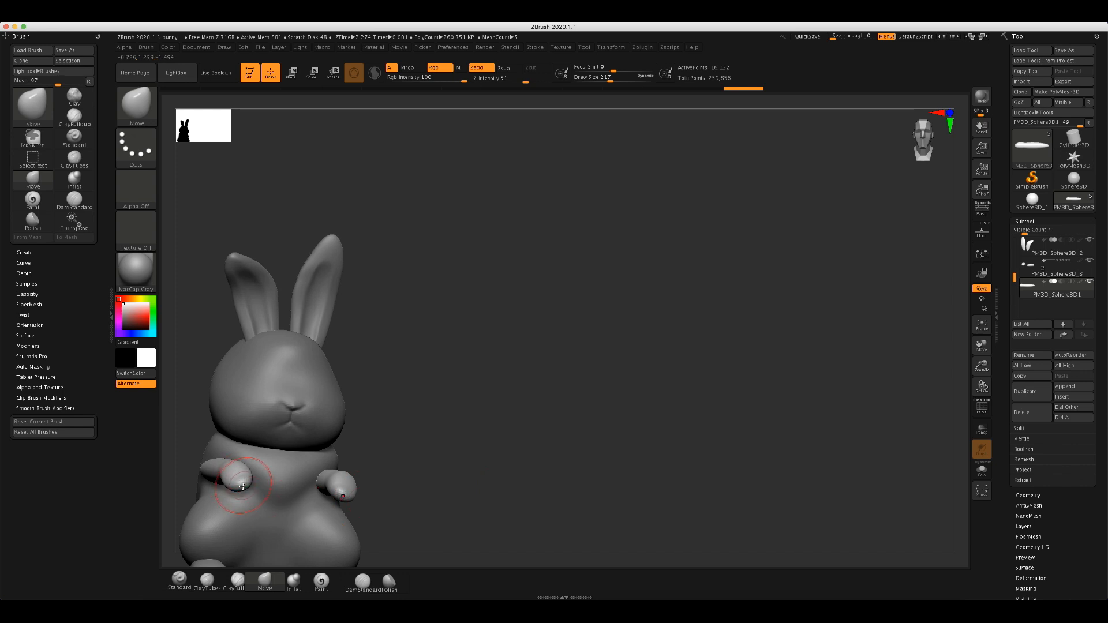
{"action": "left_click_drag", "start_coordinate": [492, 497], "coordinate": [270, 492]}
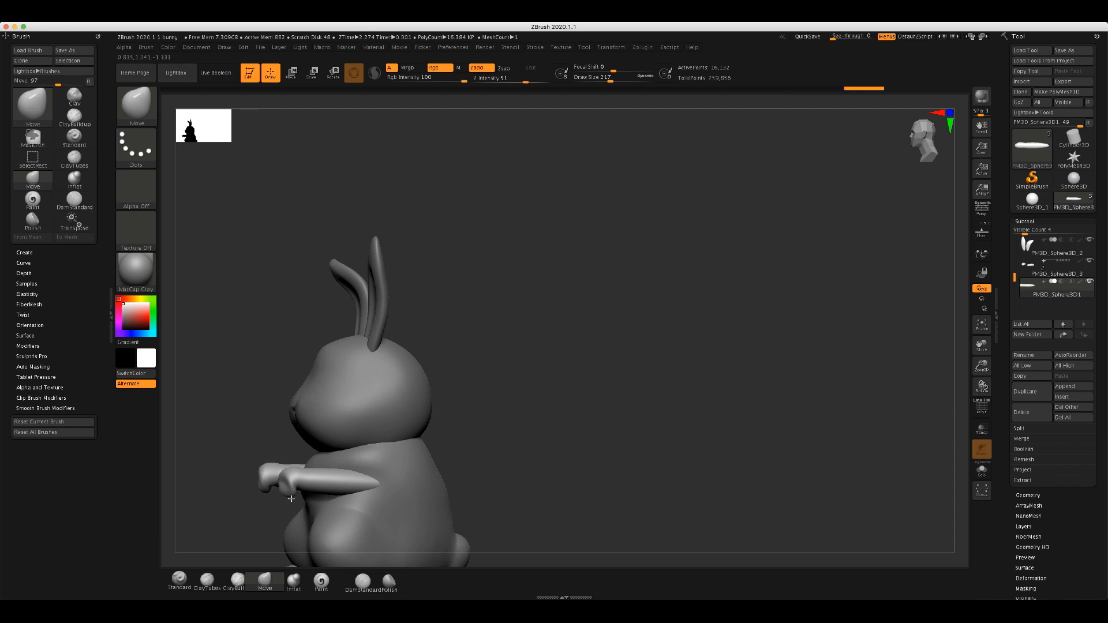
- Inflate the bent tips into fuller paws with the Inflat brush and smooth their surface
{"action": "left_click", "coordinate": [294, 580]}
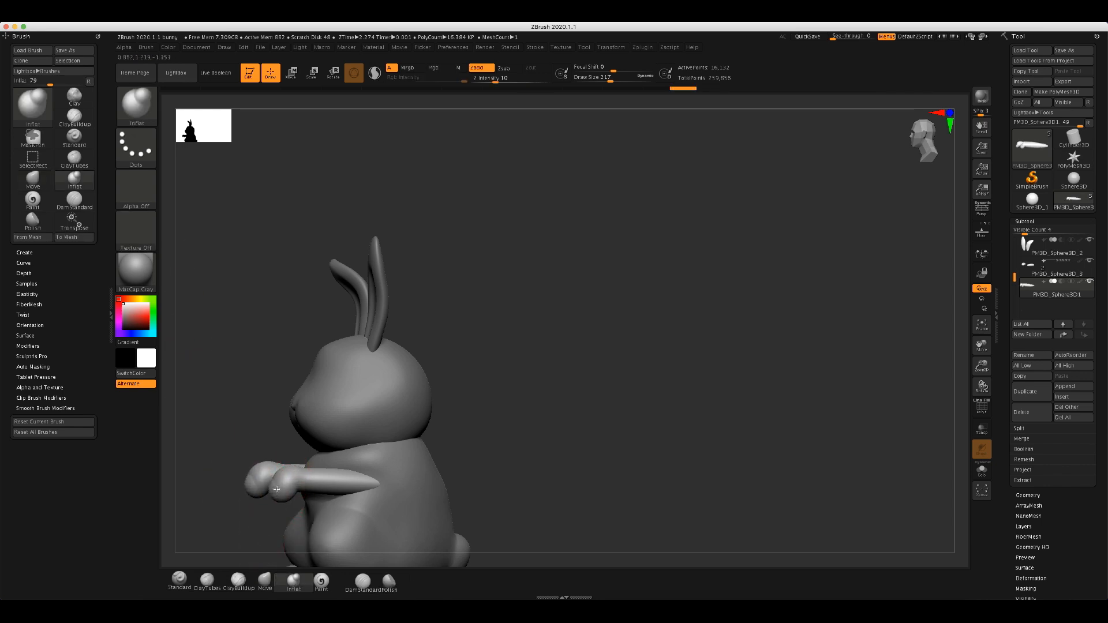
{"action": "mouse_move", "coordinate": [553, 495]}
{"action": "left_mouse_down"}
{"action": "mouse_move", "coordinate": [582, 497]}
{"action": "mouse_move", "coordinate": [537, 501]}
{"action": "left_mouse_up"}
{"action": "key", "text": "shift"}
{"action": "left_click_drag", "start_coordinate": [268, 490], "coordinate": [277, 492], "text": "shift"}
{"action": "mouse_move", "coordinate": [546, 488]}
{"action": "left_mouse_down"}
{"action": "mouse_move", "coordinate": [529, 486]}
{"action": "mouse_move", "coordinate": [569, 489]}
{"action": "mouse_move", "coordinate": [517, 487]}
{"action": "left_mouse_up"}
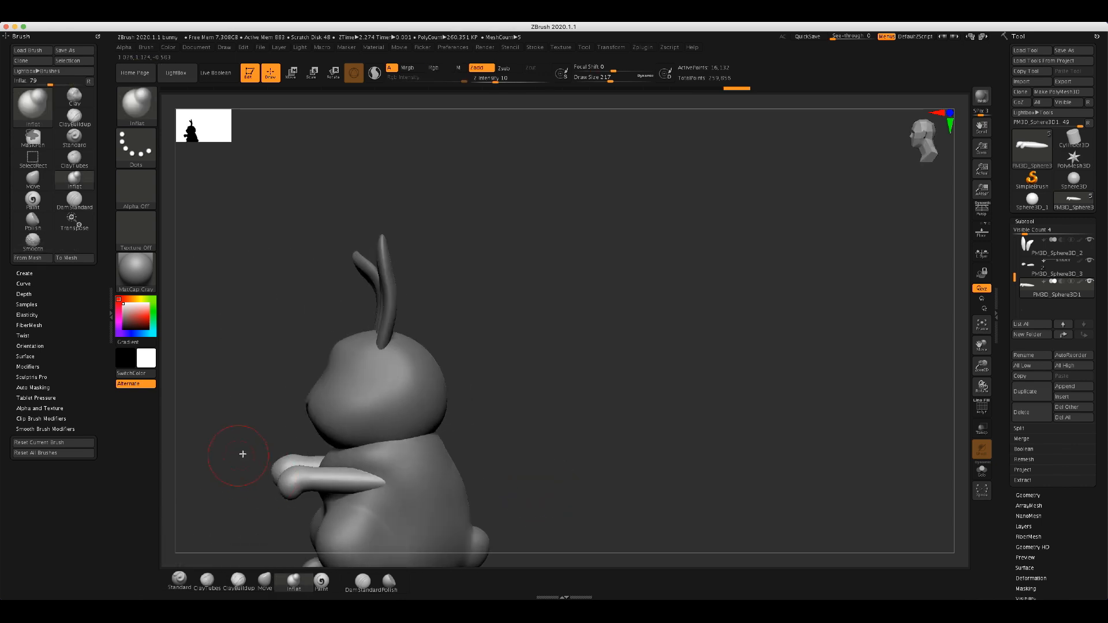
- Reshape the middle of the arms behind the paws with the Move brush in side view
{"action": "left_click", "coordinate": [264, 581]}
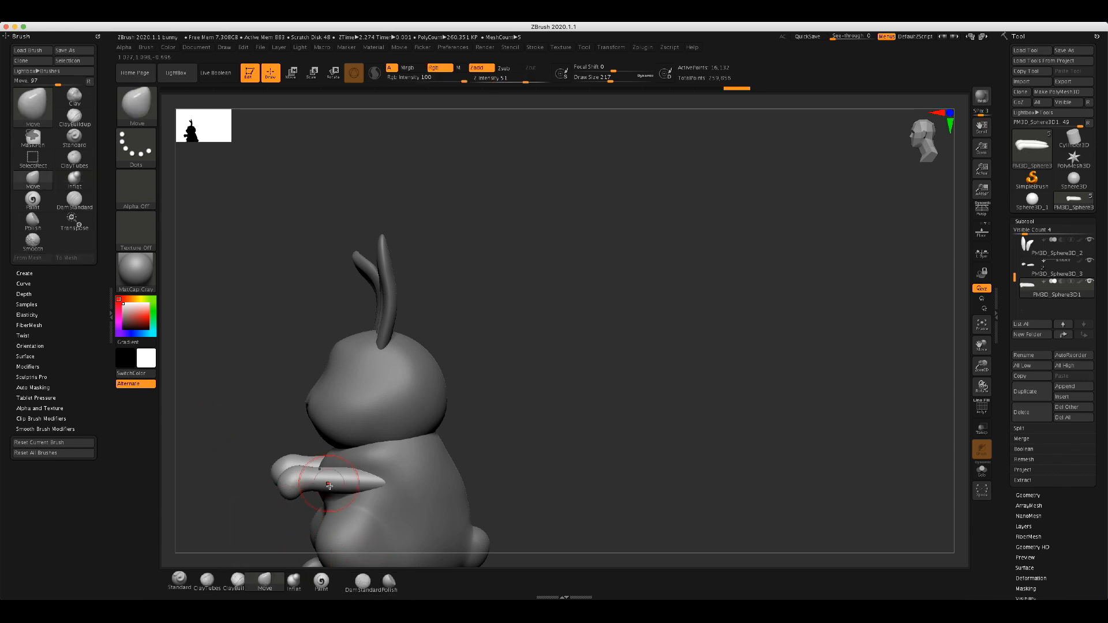
{"action": "mouse_move", "coordinate": [328, 493]}
{"action": "left_mouse_down"}
{"action": "mouse_move", "coordinate": [329, 480]}
{"action": "mouse_move", "coordinate": [306, 471]}
{"action": "left_mouse_up"}
{"action": "mouse_move", "coordinate": [232, 451]}
{"action": "left_mouse_down"}
{"action": "mouse_move", "coordinate": [466, 458]}
{"action": "mouse_move", "coordinate": [448, 450]}
{"action": "mouse_move", "coordinate": [468, 454]}
{"action": "mouse_move", "coordinate": [554, 396]}
{"action": "left_mouse_up"}
- Rotate both arms symmetrically so the paws angle inward, and shift them closer to the middle of the chest
{"action": "left_click", "coordinate": [923, 133]}
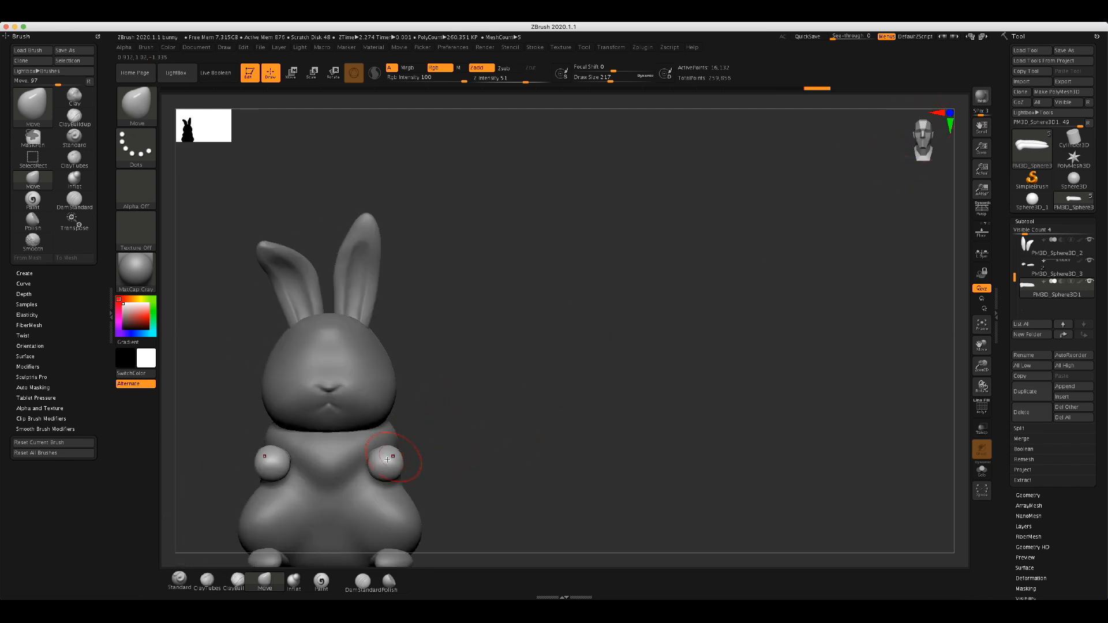
{"action": "key", "text": "w"}
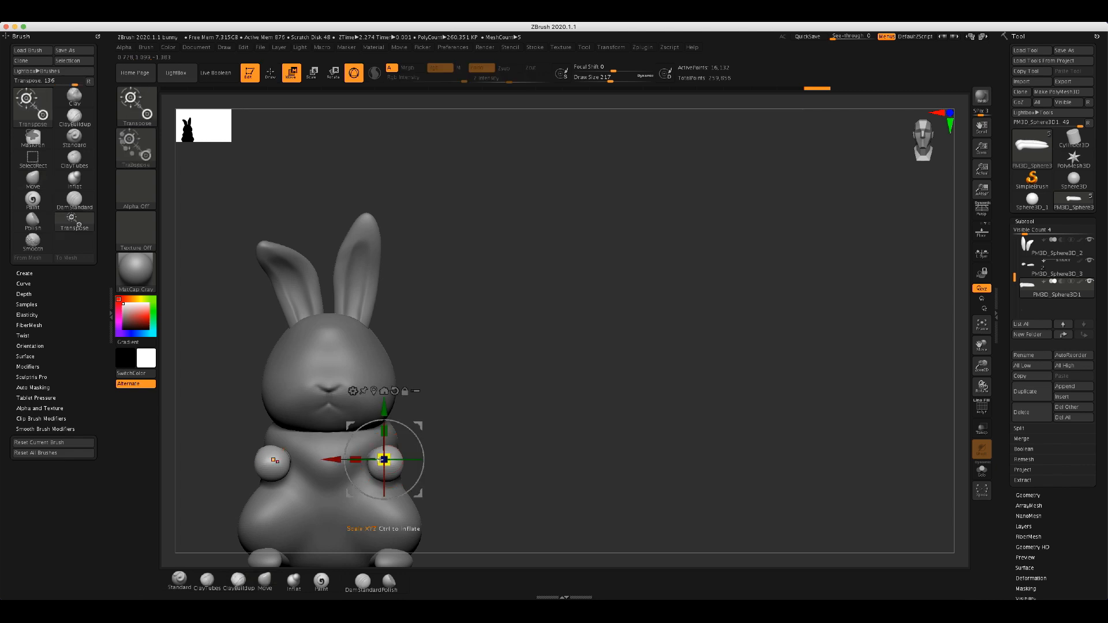
{"action": "left_click_drag", "start_coordinate": [370, 460], "coordinate": [362, 460]}
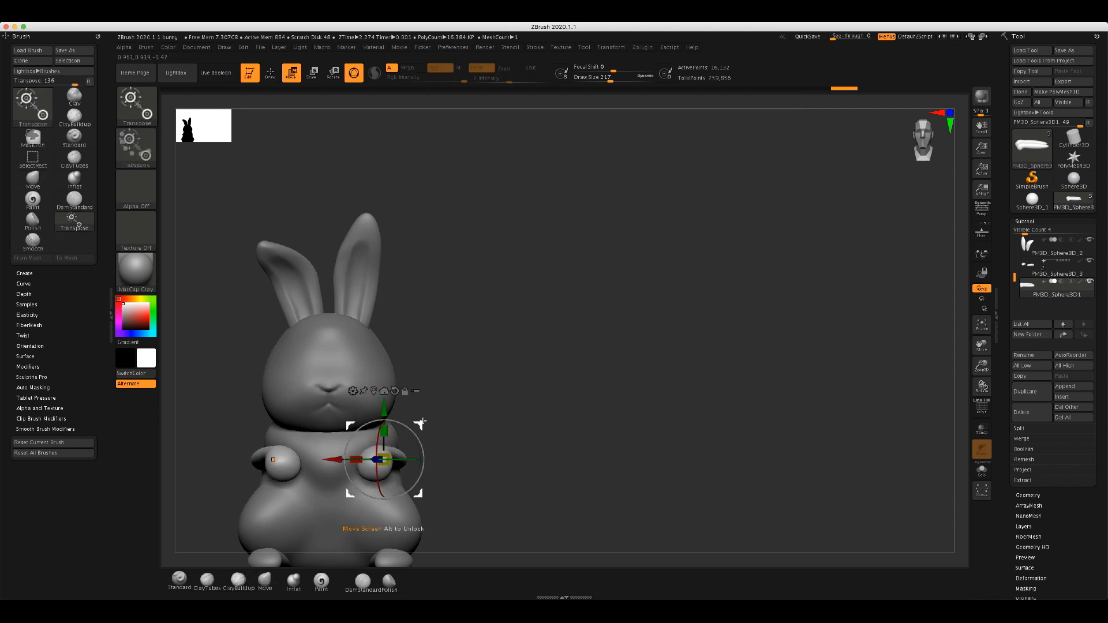
{"action": "left_click_drag", "start_coordinate": [416, 422], "coordinate": [407, 422]}
{"action": "mouse_move", "coordinate": [630, 456]}
{"action": "left_mouse_down"}
{"action": "mouse_move", "coordinate": [521, 458]}
{"action": "mouse_move", "coordinate": [622, 450]}
{"action": "left_mouse_up"}
{"action": "key", "text": "q"}
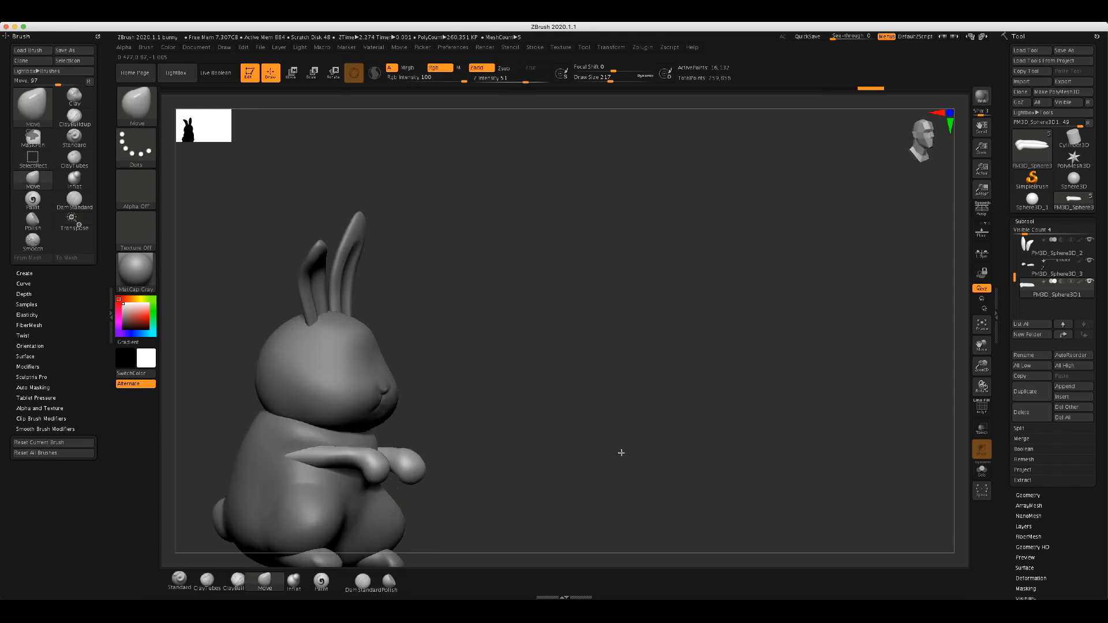
- Move the arms back into the body in side view and tilt them so the paws slope downward
{"action": "left_click_drag", "start_coordinate": [856, 242], "coordinate": [730, 342]}
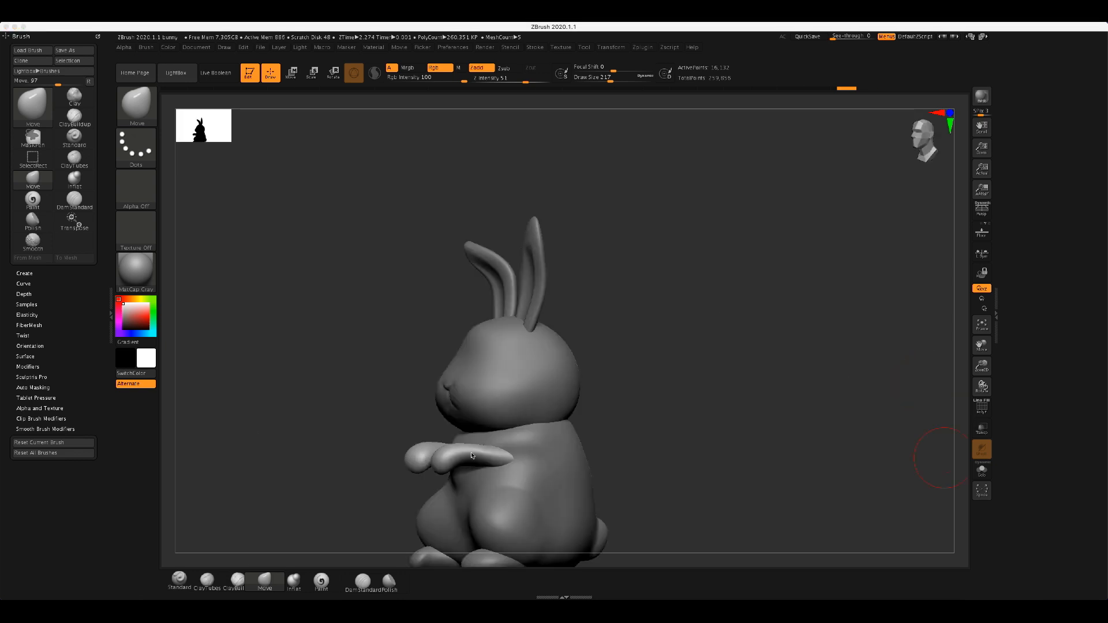
{"action": "left_click", "coordinate": [459, 456]}
{"action": "key", "text": "w"}
{"action": "left_click_drag", "start_coordinate": [425, 435], "coordinate": [428, 452]}
{"action": "mouse_move", "coordinate": [599, 472]}
{"action": "left_mouse_down"}
{"action": "mouse_move", "coordinate": [668, 473]}
{"action": "mouse_move", "coordinate": [588, 471]}
{"action": "left_mouse_up"}
{"action": "mouse_move", "coordinate": [491, 424]}
{"action": "left_mouse_down", "text": "alt"}
{"action": "mouse_move", "coordinate": [522, 422]}
{"action": "mouse_move", "coordinate": [501, 422]}
{"action": "mouse_move", "coordinate": [509, 427]}
{"action": "left_mouse_up", "text": "alt"}
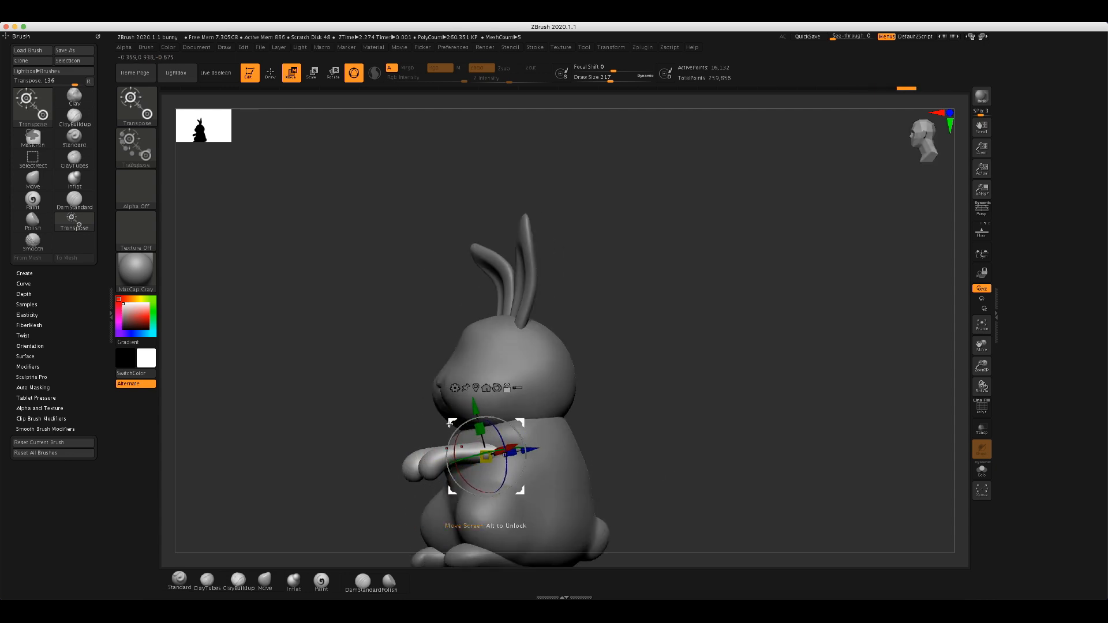
{"action": "mouse_move", "coordinate": [621, 449]}
{"action": "left_mouse_down"}
{"action": "mouse_move", "coordinate": [668, 448]}
{"action": "mouse_move", "coordinate": [631, 448]}
{"action": "left_mouse_up"}
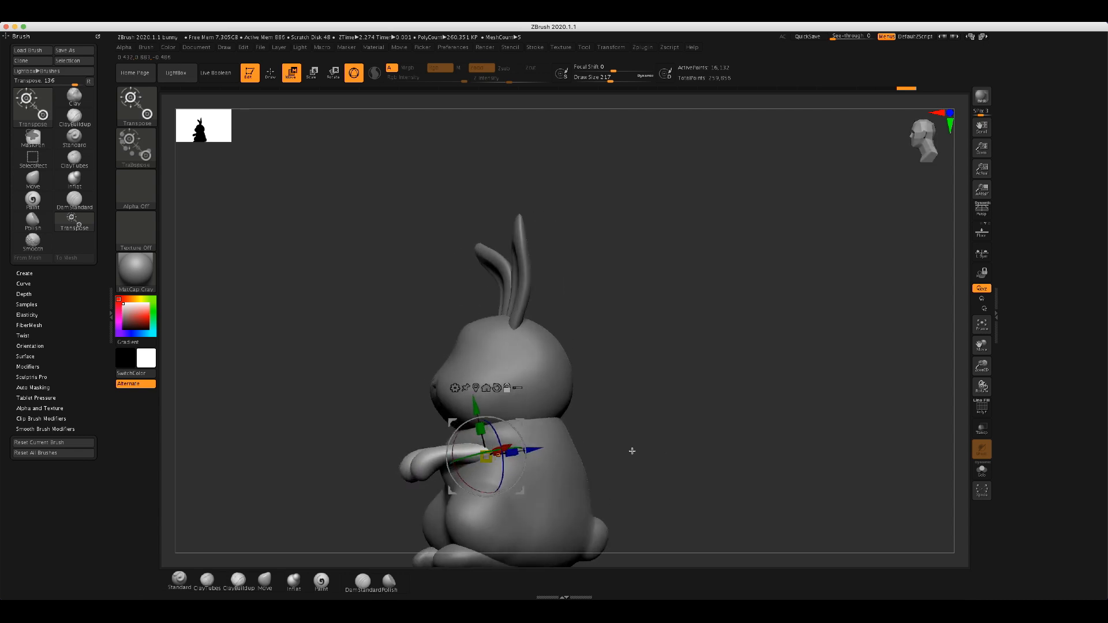
{"action": "left_click_drag", "start_coordinate": [497, 432], "coordinate": [508, 424], "text": "alt"}
{"action": "left_click", "coordinate": [510, 389]}
- Fine-tune the symmetrical placement of the tilted arms so that they rest against the front of the chest
{"action": "left_click_drag", "start_coordinate": [621, 462], "coordinate": [659, 460]}
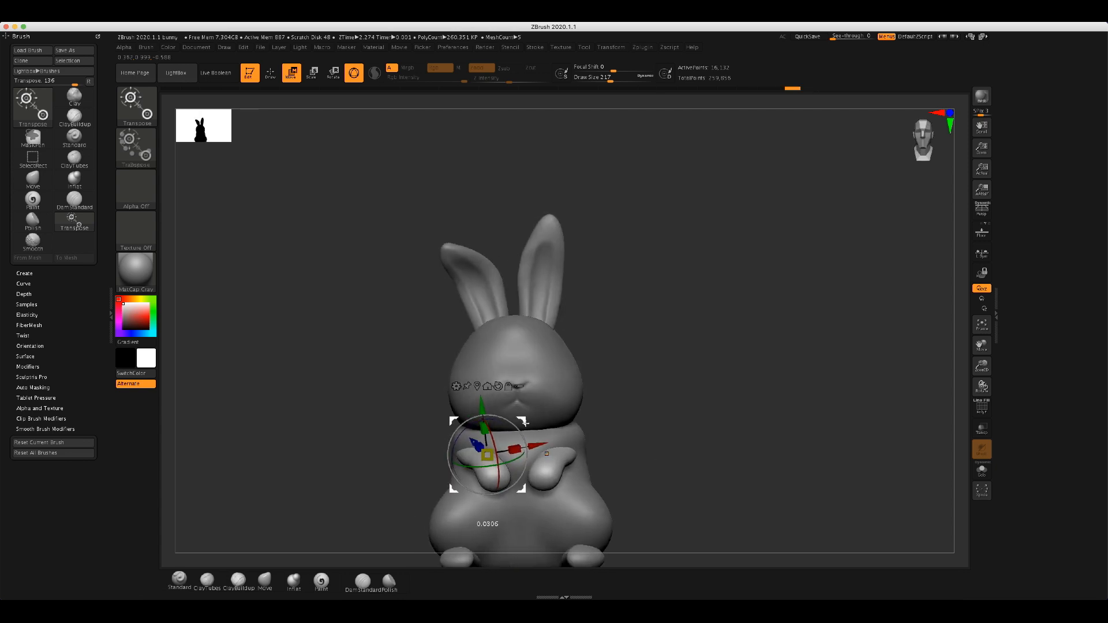
{"action": "left_click_drag", "start_coordinate": [533, 423], "coordinate": [710, 456]}
{"action": "left_click_drag", "start_coordinate": [510, 417], "coordinate": [525, 418]}
{"action": "mouse_move", "coordinate": [603, 445]}
{"action": "left_mouse_down"}
{"action": "mouse_move", "coordinate": [663, 451]}
{"action": "mouse_move", "coordinate": [696, 472]}
{"action": "left_mouse_up"}
{"action": "key", "text": "q"}
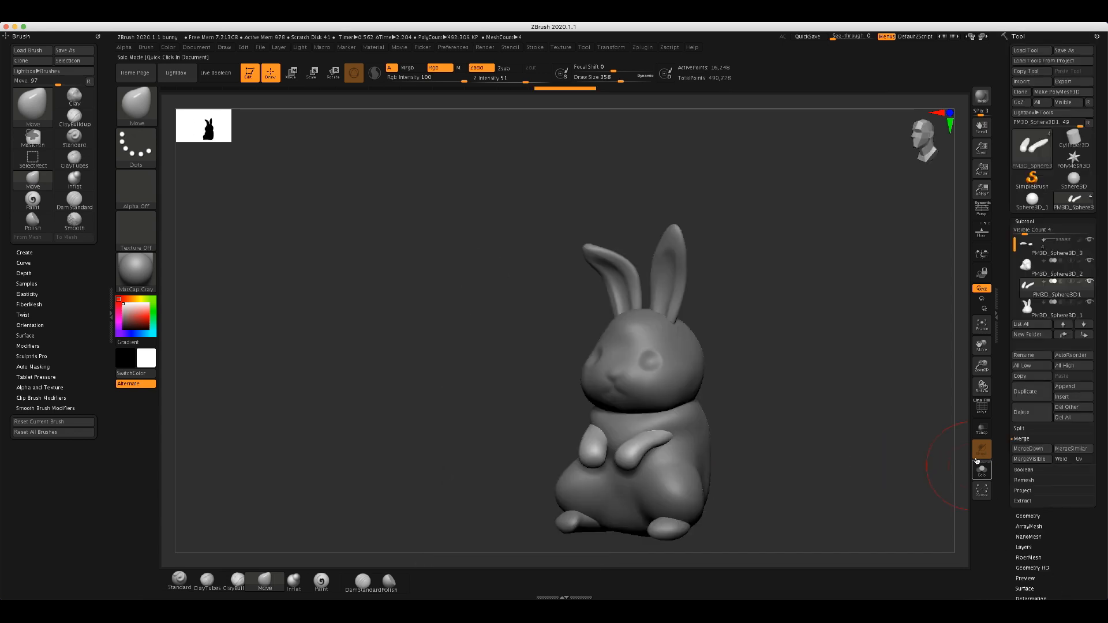
- Isolate the arms subtool and set up the DamStandard brush with a Z intensity of 33
{"action": "left_click", "coordinate": [981, 470]}
{"action": "left_click_drag", "start_coordinate": [982, 366], "coordinate": [981, 293]}
{"action": "left_click_drag", "start_coordinate": [745, 398], "coordinate": [814, 404]}
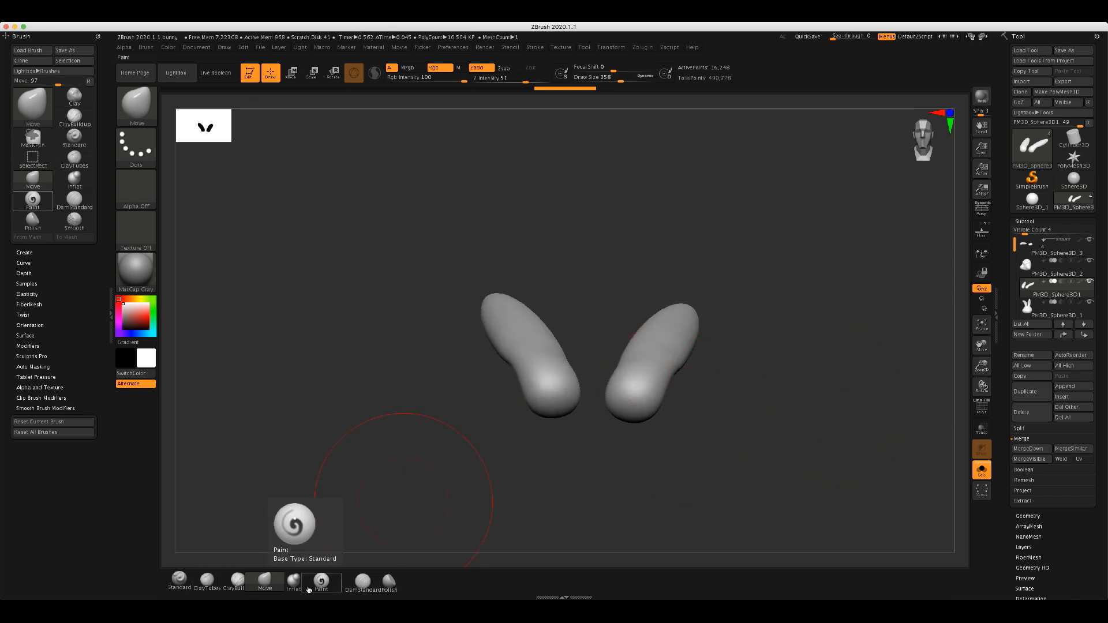
{"action": "left_click", "coordinate": [363, 580]}
{"action": "left_click_drag", "start_coordinate": [586, 391], "coordinate": [548, 393]}
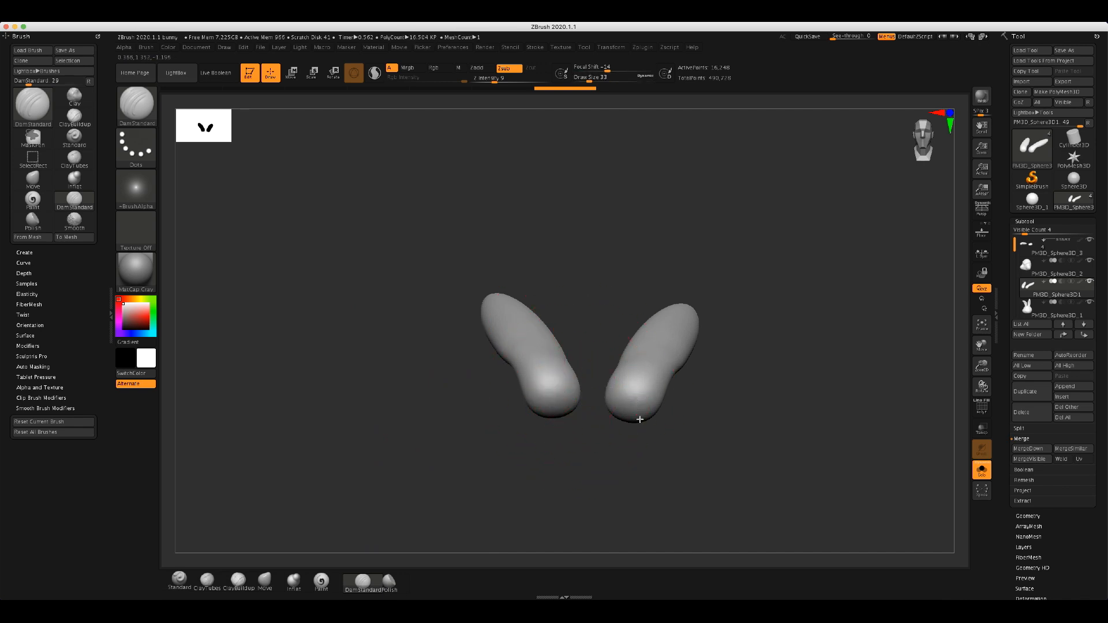
{"action": "left_click", "coordinate": [515, 80]}
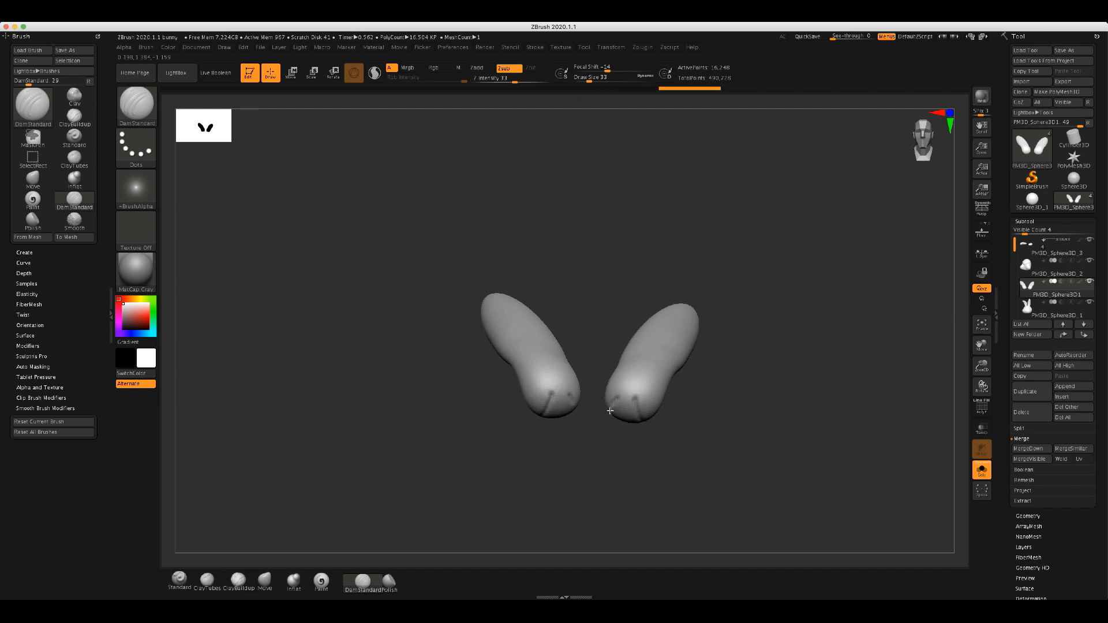
- Undo the first toe grooves carved into the front paws
{"action": "left_click_drag", "start_coordinate": [586, 430], "coordinate": [601, 394]}
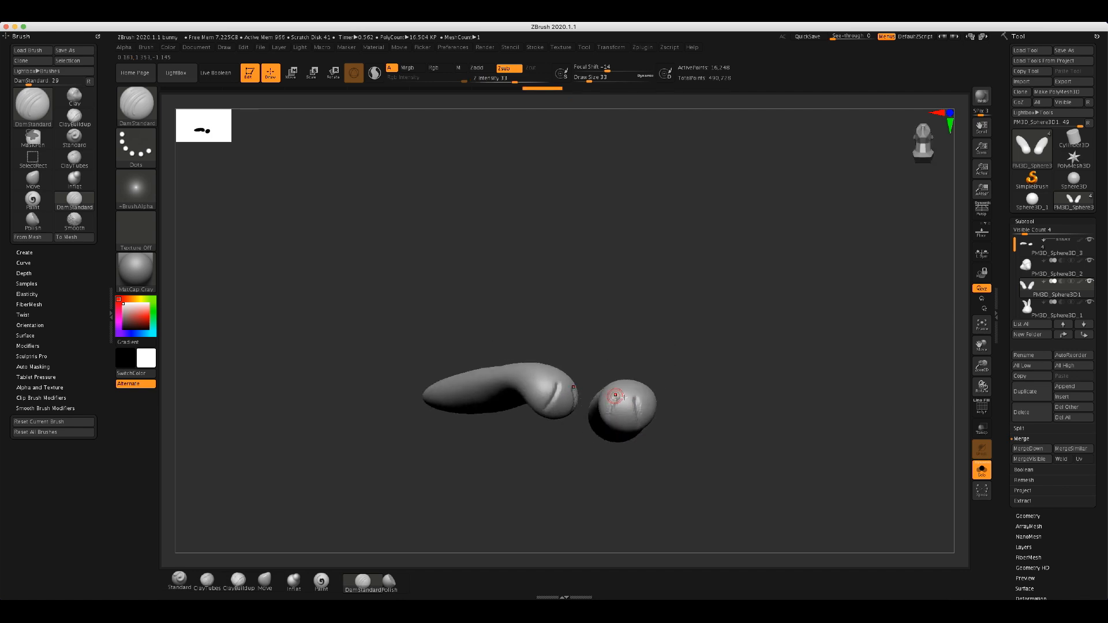
{"action": "key", "text": "ctrl+z"}
{"action": "key", "text": "ctrl+z"}
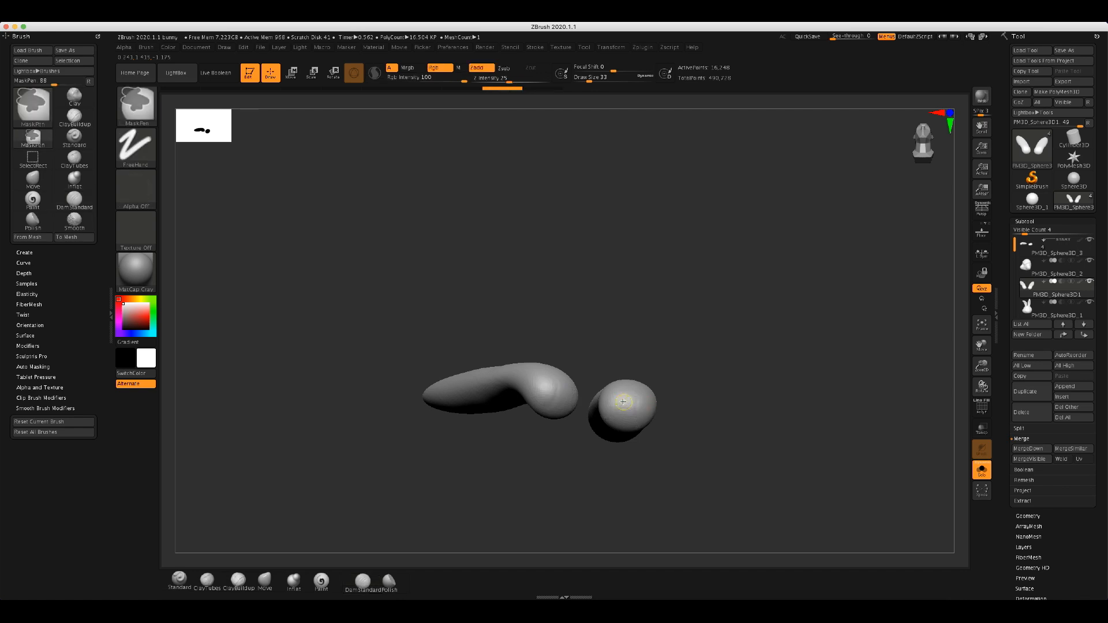
- Carve two toe grooves into the end of each front paw with the DamStandard brush and show all subtools again
{"action": "left_click_drag", "start_coordinate": [612, 427], "coordinate": [637, 407]}
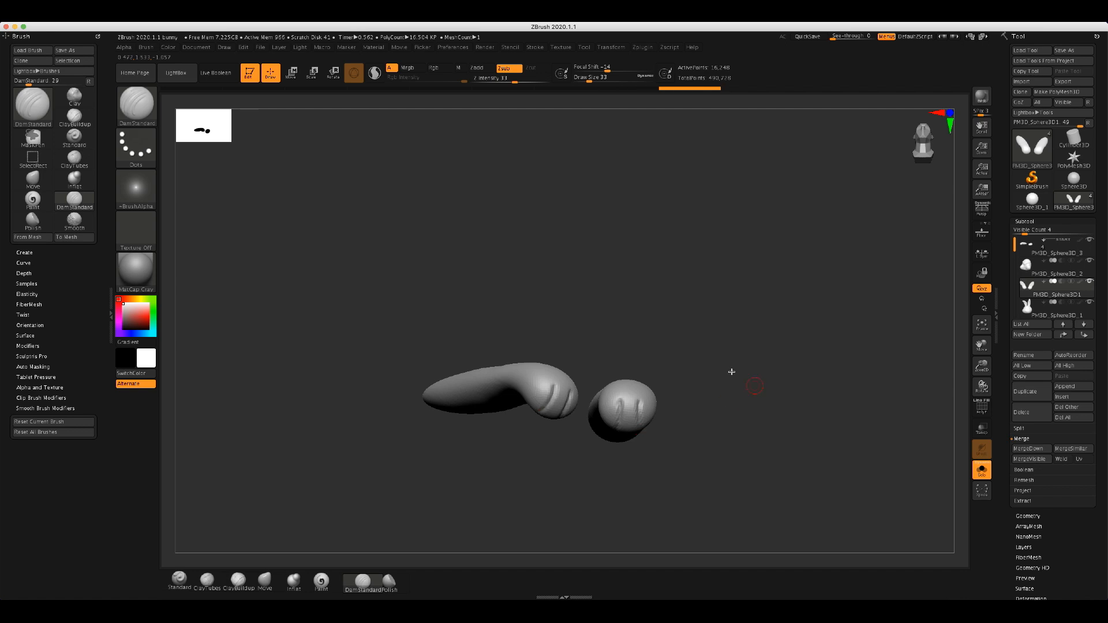
{"action": "left_click_drag", "start_coordinate": [693, 322], "coordinate": [814, 349]}
{"action": "left_click", "coordinate": [980, 470]}
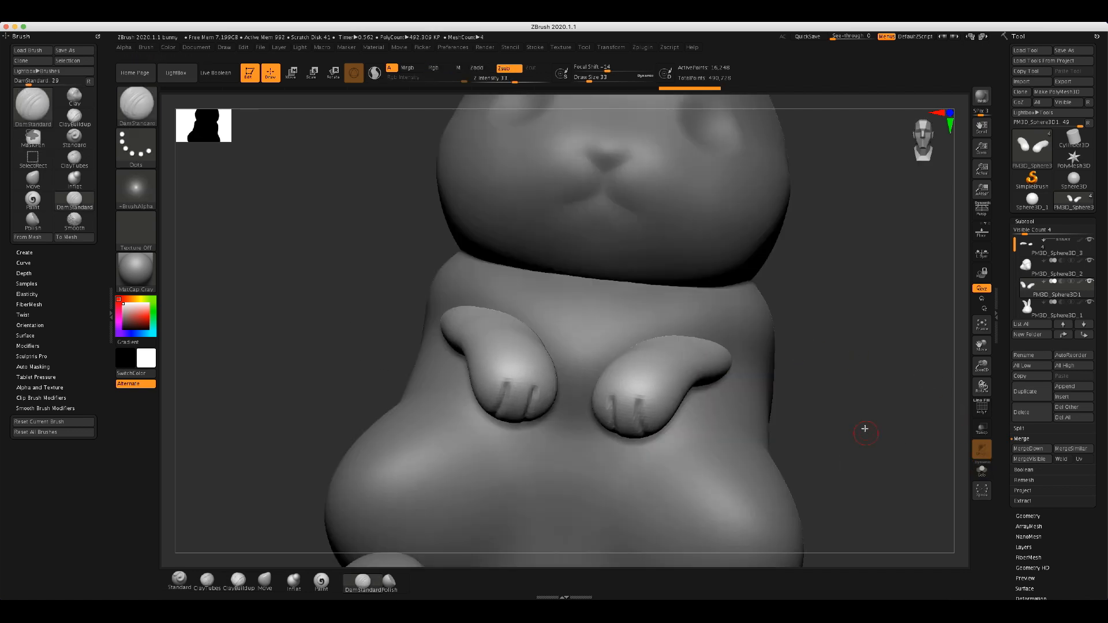
- Isolate the feet subtool and carve two toe grooves into each foot with DamStandard at Z intensity 43 and draw size 22
{"action": "mouse_move", "coordinate": [851, 319]}
{"action": "right_mouse_down", "text": "ctrl"}
{"action": "mouse_move", "coordinate": [861, 329]}
{"action": "mouse_move", "coordinate": [841, 321]}
{"action": "right_mouse_up", "text": "ctrl"}
{"action": "mouse_move", "coordinate": [842, 321]}
{"action": "left_mouse_down", "text": "ctrl"}
{"action": "mouse_move", "coordinate": [878, 352]}
{"action": "mouse_move", "coordinate": [878, 375]}
{"action": "mouse_move", "coordinate": [842, 359]}
{"action": "mouse_move", "coordinate": [951, 367]}
{"action": "left_mouse_up", "text": "ctrl"}
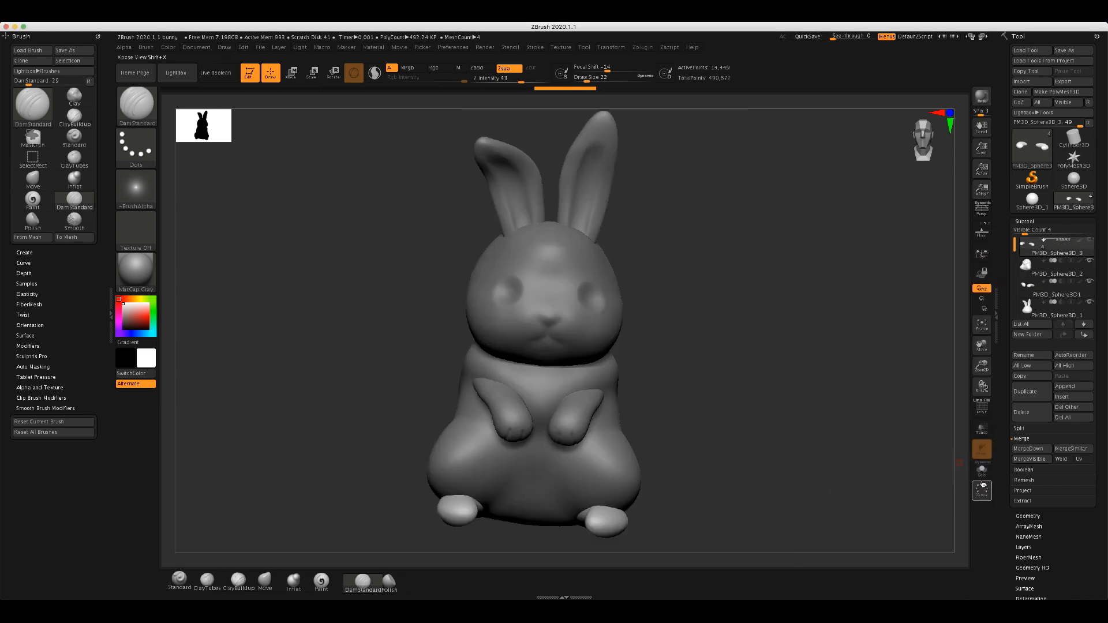
{"action": "left_click", "coordinate": [982, 490]}
{"action": "left_click", "coordinate": [981, 490]}
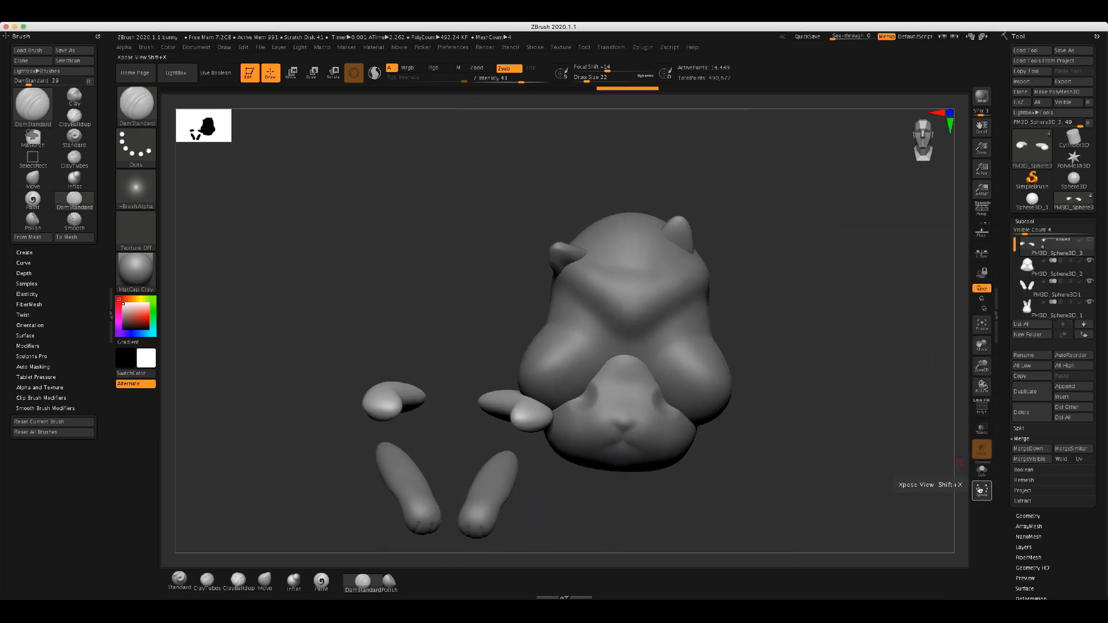
{"action": "left_click", "coordinate": [981, 477]}
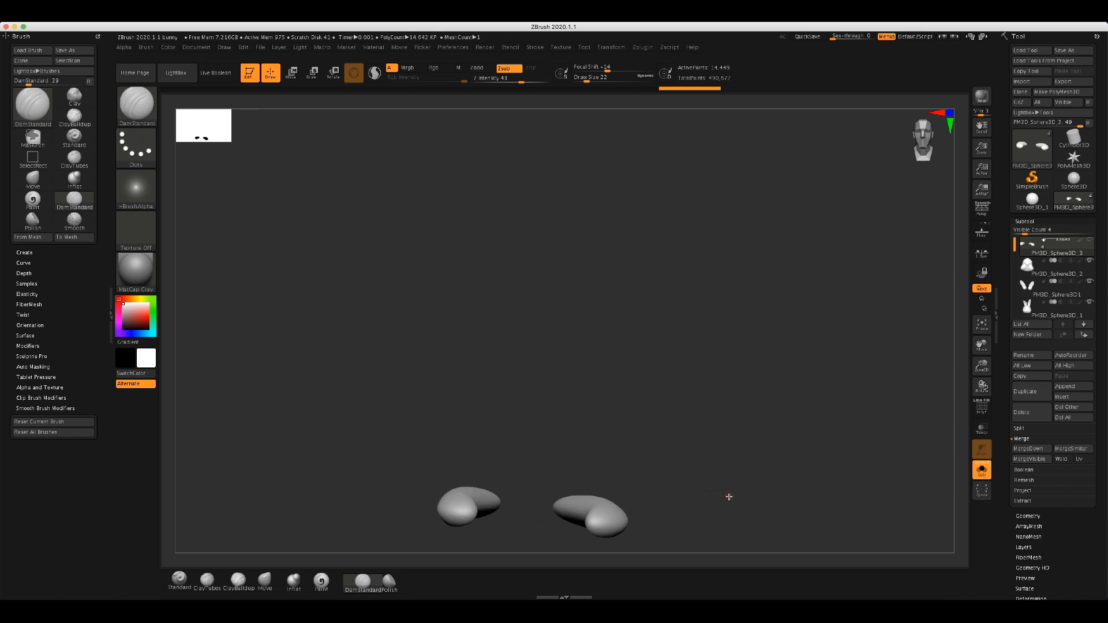
{"action": "right_click_drag", "start_coordinate": [731, 498], "coordinate": [727, 449], "text": "alt"}
{"action": "left_click_drag", "start_coordinate": [992, 345], "coordinate": [1059, 213]}
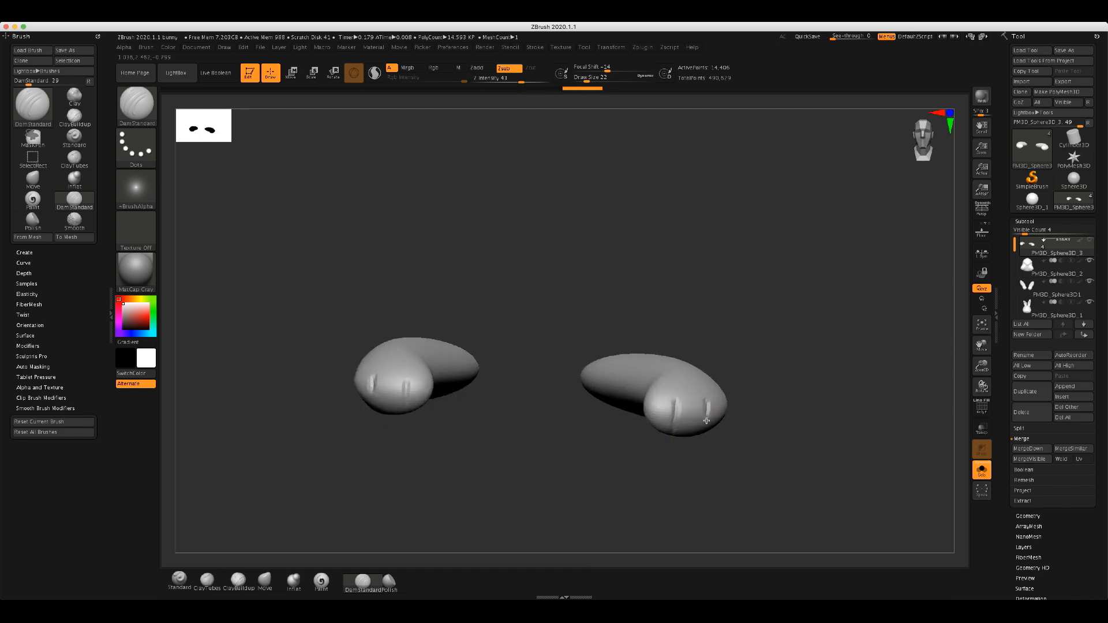
- Turn off solo mode so that all of the bunny's subtools are shown again
{"action": "left_click", "coordinate": [982, 470]}
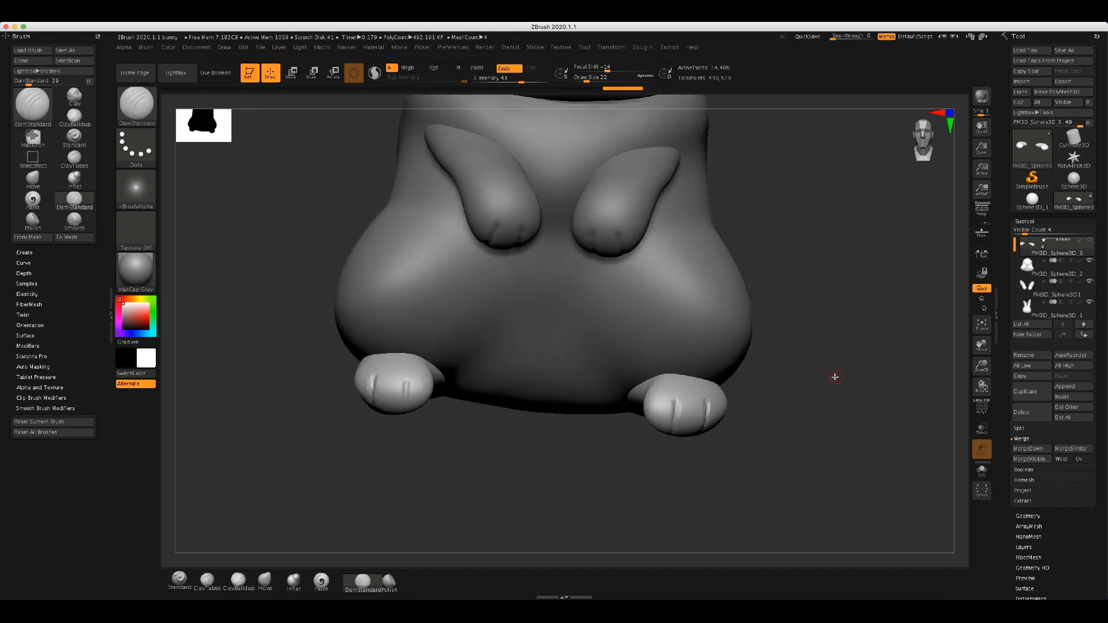
{"action": "key", "text": "ctrl"}
{"action": "left_click_drag", "start_coordinate": [836, 377], "coordinate": [906, 468], "text": "ctrl"}
{"action": "mouse_move", "coordinate": [889, 398]}
{"action": "left_mouse_down"}
{"action": "mouse_move", "coordinate": [891, 450]}
{"action": "mouse_move", "coordinate": [886, 398]}
{"action": "mouse_move", "coordinate": [872, 389]}
{"action": "left_mouse_up"}
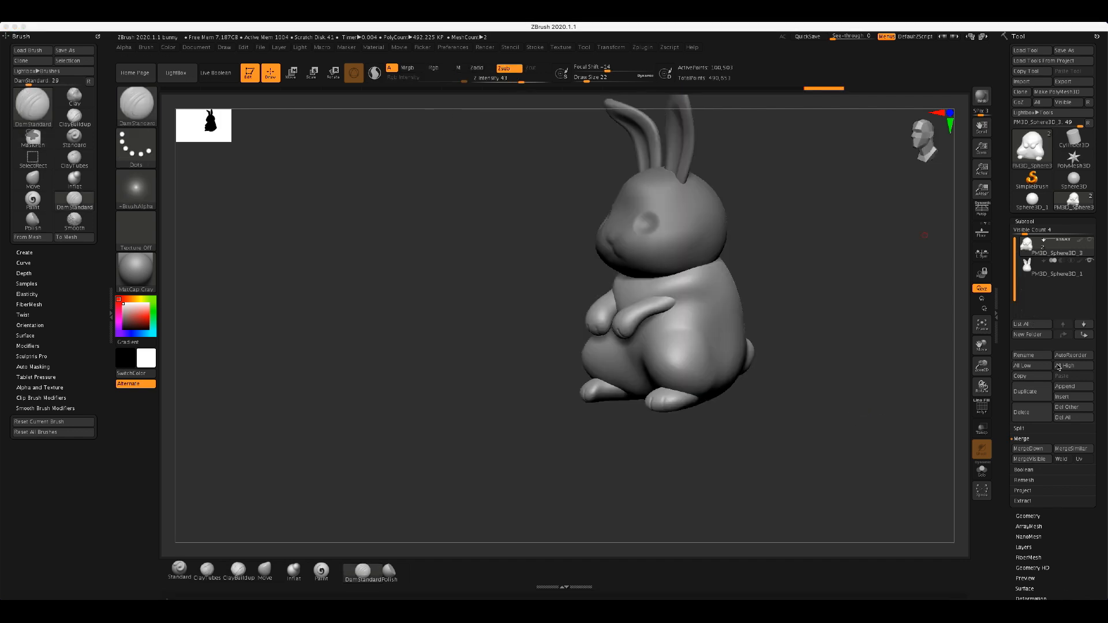
- Append a sphere as a new subtool and make it active, keeping the bunny's body visible
{"action": "left_click", "coordinate": [1068, 386]}
{"action": "left_click", "coordinate": [1068, 387]}
{"action": "left_click", "coordinate": [857, 404]}
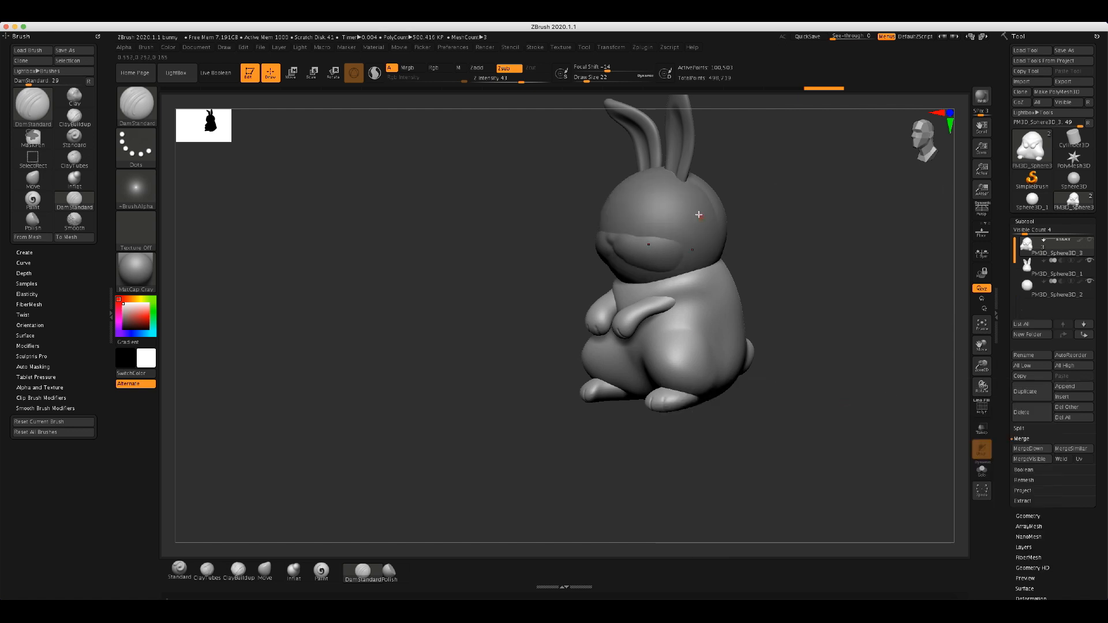
{"action": "left_click", "coordinate": [1062, 288]}
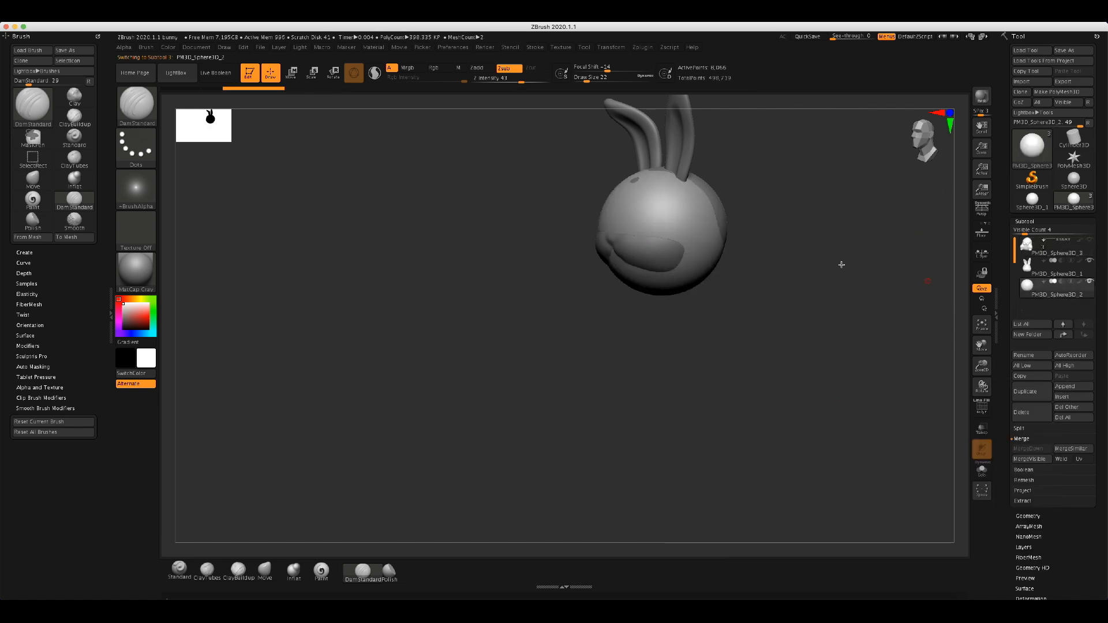
{"action": "left_click", "coordinate": [1089, 241]}
{"action": "key", "text": "f"}
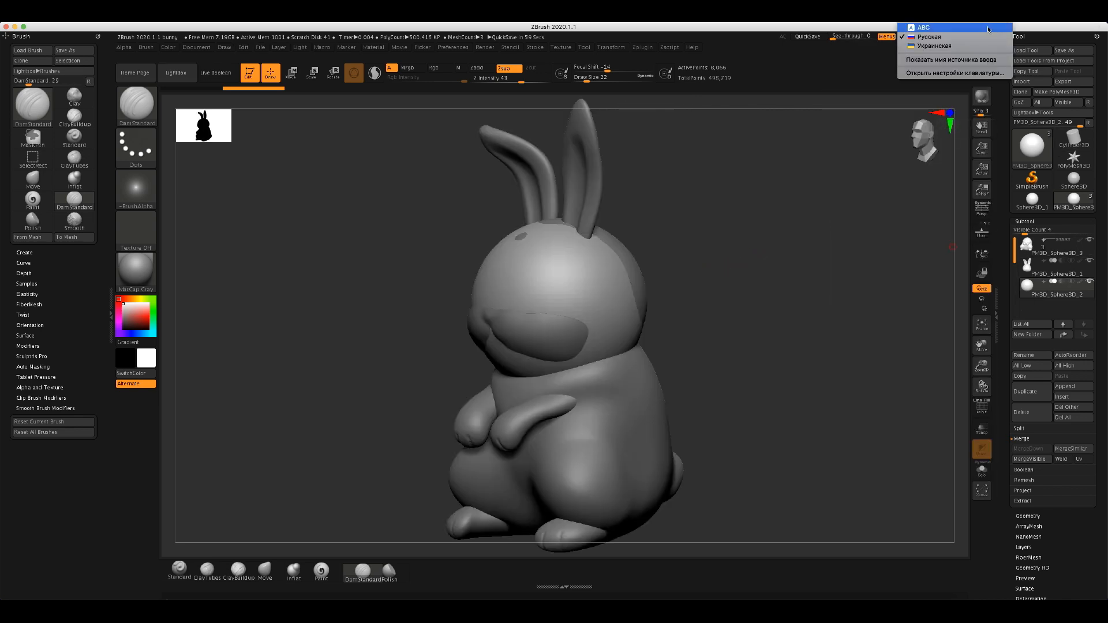
- Move the new sphere out of the head with the transform gizmo and scale it down to eyeball size
{"action": "key", "text": "w"}
{"action": "left_click_drag", "start_coordinate": [522, 268], "coordinate": [335, 254]}
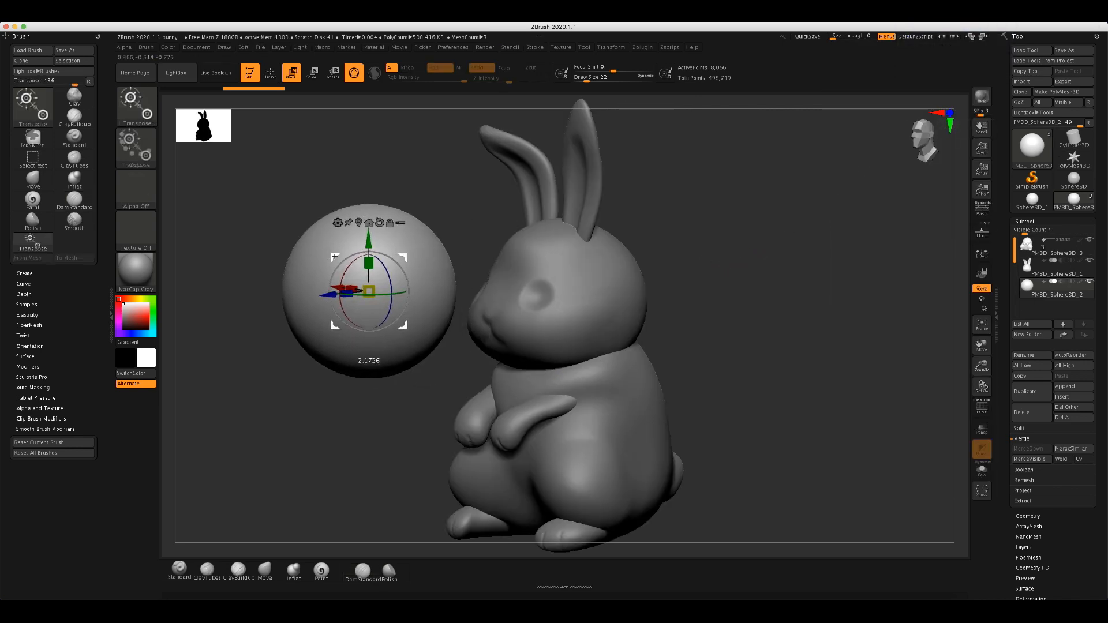
{"action": "left_click_drag", "start_coordinate": [369, 291], "coordinate": [426, 292]}
{"action": "left_click_drag", "start_coordinate": [403, 327], "coordinate": [742, 350]}
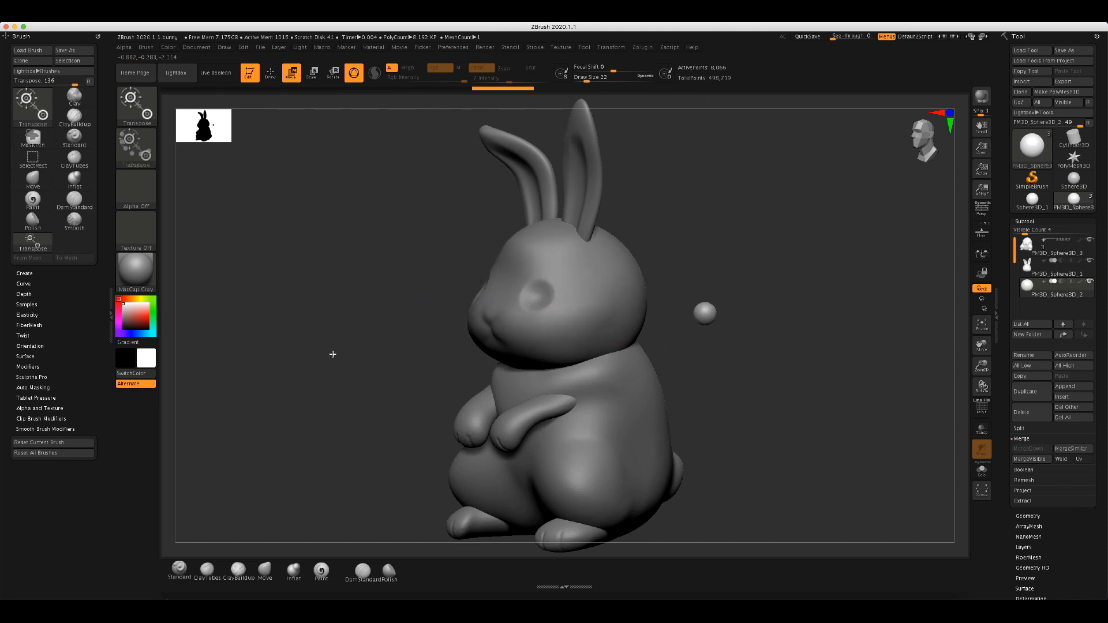
{"action": "left_click_drag", "start_coordinate": [331, 354], "coordinate": [366, 359]}
- Position the small sphere in one of the bunny's eye sockets, checking its placement from the side and front
{"action": "left_click", "coordinate": [923, 142]}
{"action": "left_click_drag", "start_coordinate": [768, 280], "coordinate": [730, 260]}
{"action": "left_click_drag", "start_coordinate": [818, 273], "coordinate": [774, 274]}
{"action": "left_click_drag", "start_coordinate": [669, 259], "coordinate": [483, 260]}
{"action": "left_click_drag", "start_coordinate": [409, 257], "coordinate": [826, 293]}
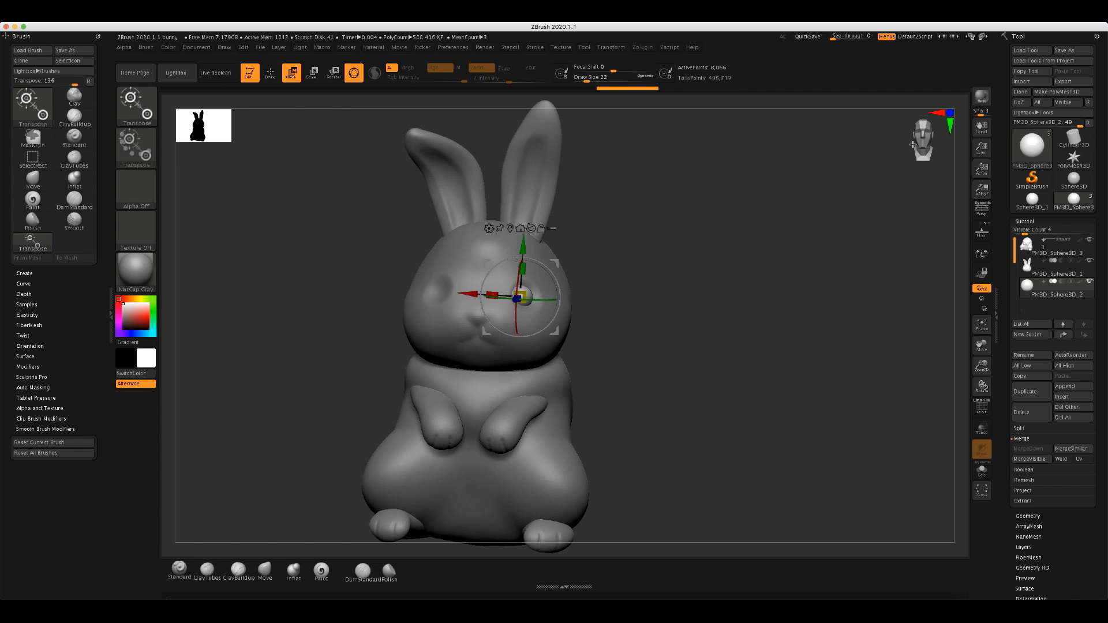
{"action": "left_click_drag", "start_coordinate": [664, 306], "coordinate": [595, 284]}
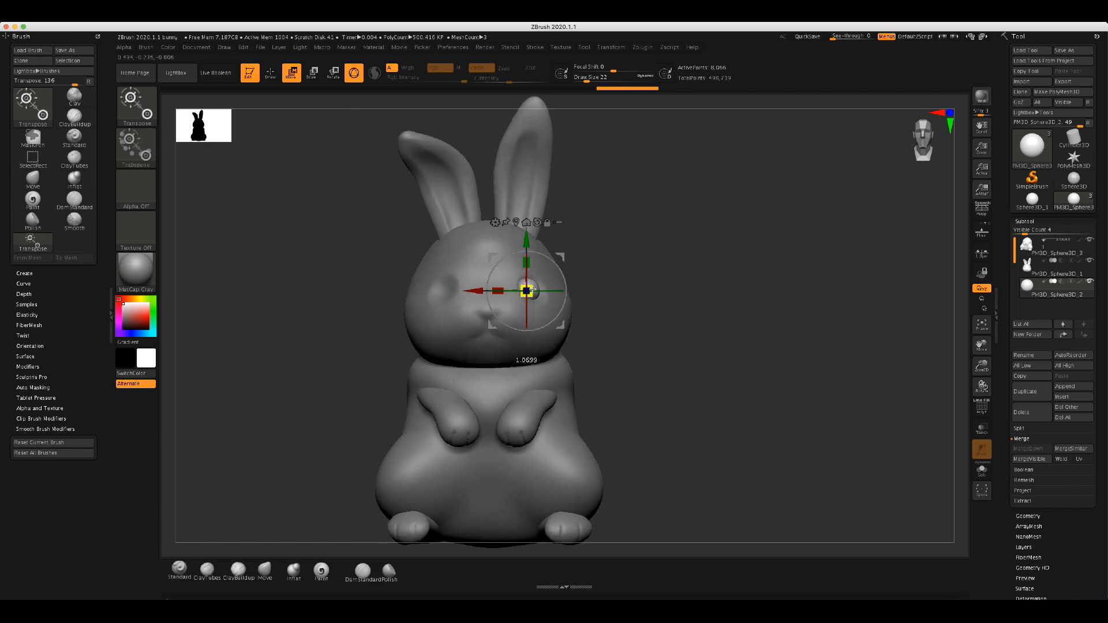
{"action": "left_click_drag", "start_coordinate": [536, 289], "coordinate": [534, 294]}
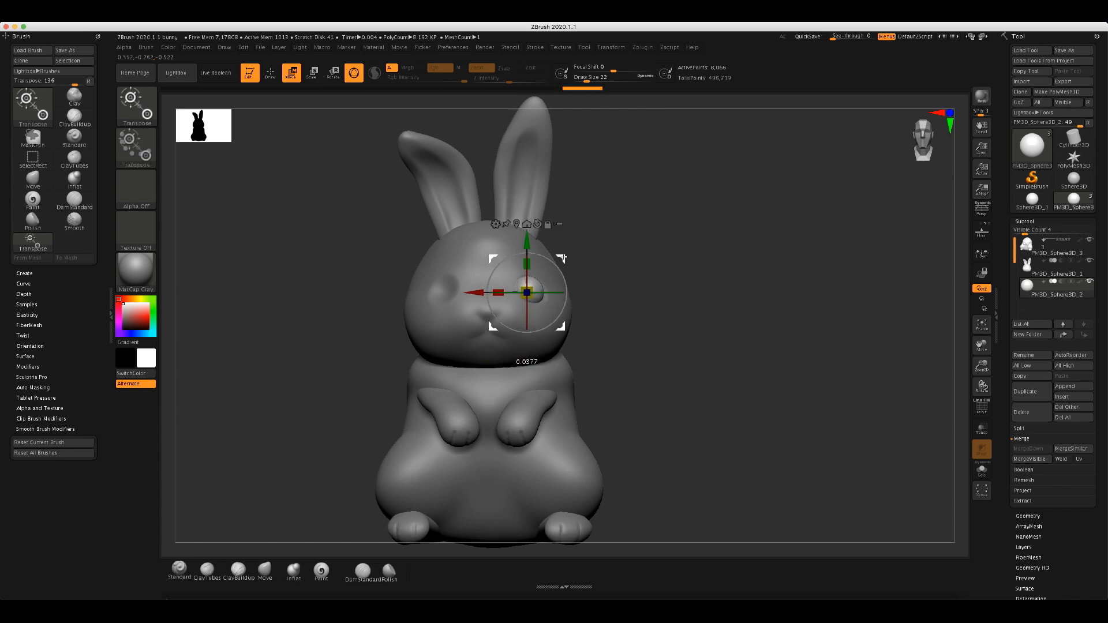
- Fine-tune the eyeball's scale and position with the gizmo so that it fills the eye socket
{"action": "mouse_move", "coordinate": [634, 265]}
{"action": "left_mouse_down"}
{"action": "mouse_move", "coordinate": [621, 279]}
{"action": "mouse_move", "coordinate": [659, 276]}
{"action": "mouse_move", "coordinate": [638, 277]}
{"action": "left_mouse_up"}
{"action": "left_click_drag", "start_coordinate": [568, 256], "coordinate": [570, 255]}
{"action": "key", "text": "q"}
{"action": "mouse_move", "coordinate": [670, 272]}
{"action": "left_mouse_down"}
{"action": "mouse_move", "coordinate": [708, 297]}
{"action": "mouse_move", "coordinate": [550, 291]}
{"action": "left_mouse_up"}
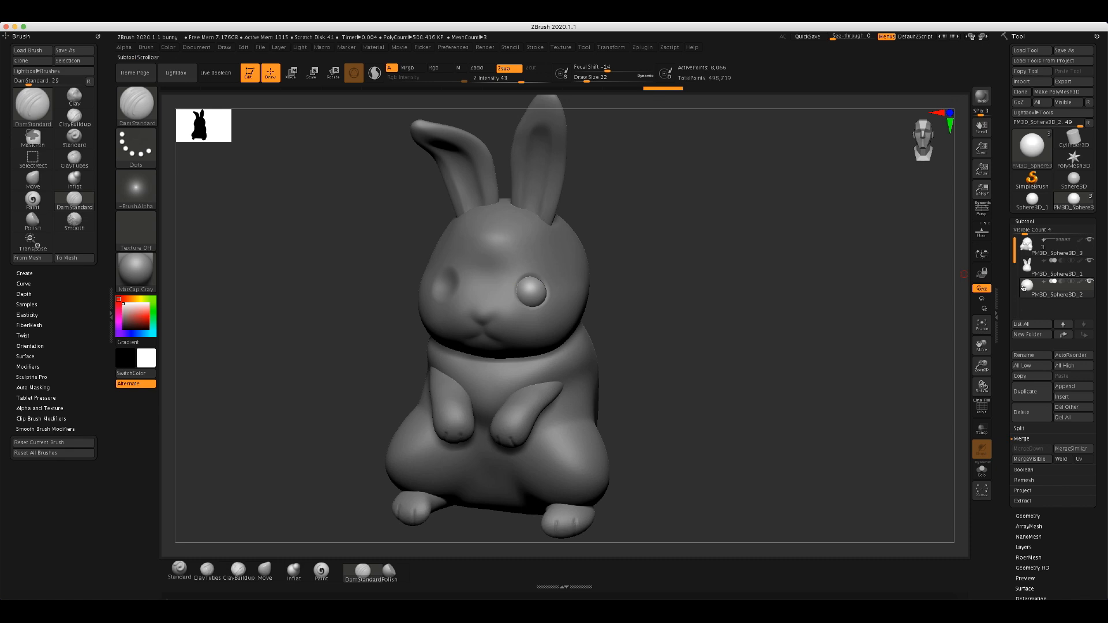
{"action": "key", "text": "w"}
{"action": "left_click_drag", "start_coordinate": [756, 287], "coordinate": [615, 284]}
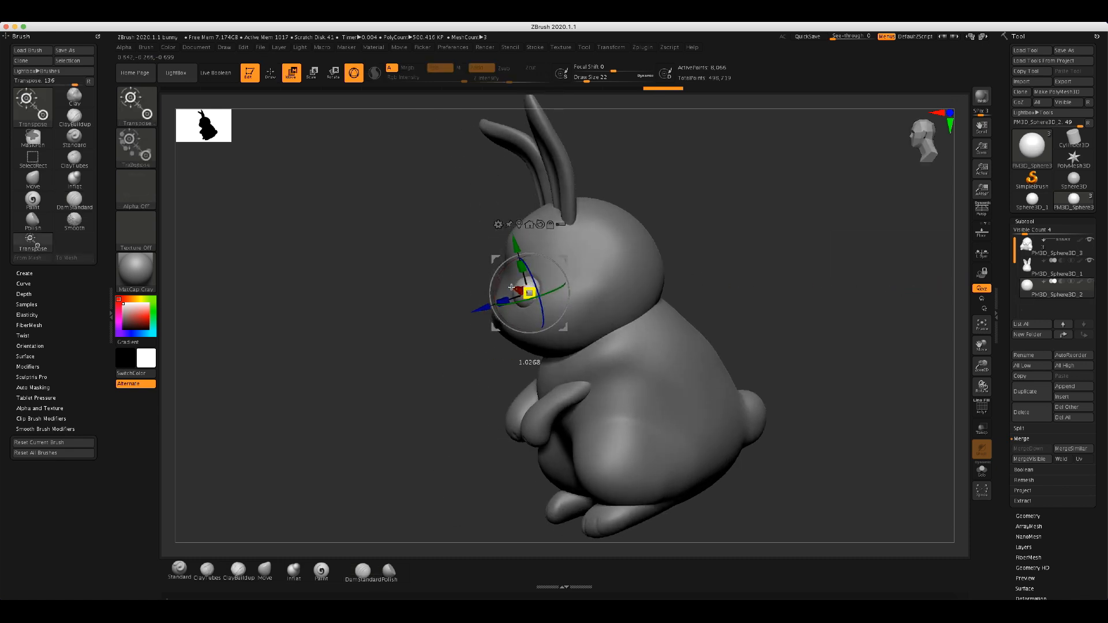
{"action": "left_click_drag", "start_coordinate": [647, 287], "coordinate": [786, 274]}
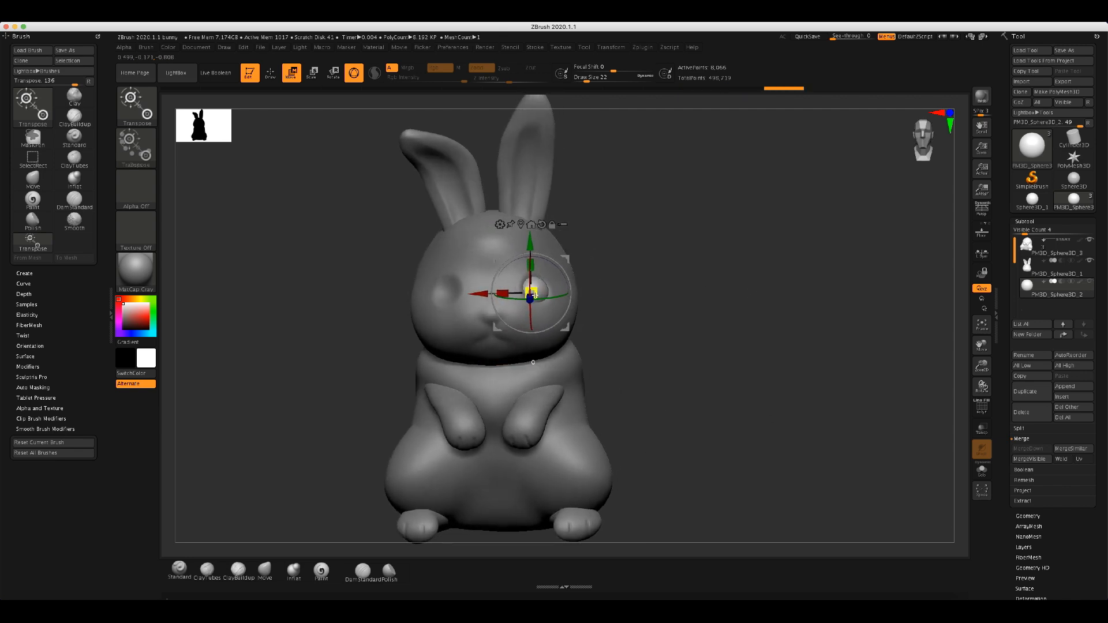
{"action": "left_click_drag", "start_coordinate": [535, 298], "coordinate": [532, 293]}
{"action": "mouse_move", "coordinate": [725, 261]}
{"action": "left_mouse_down"}
{"action": "mouse_move", "coordinate": [653, 265]}
{"action": "mouse_move", "coordinate": [732, 282]}
{"action": "mouse_move", "coordinate": [704, 282]}
{"action": "left_mouse_up"}
{"action": "key", "text": "q"}
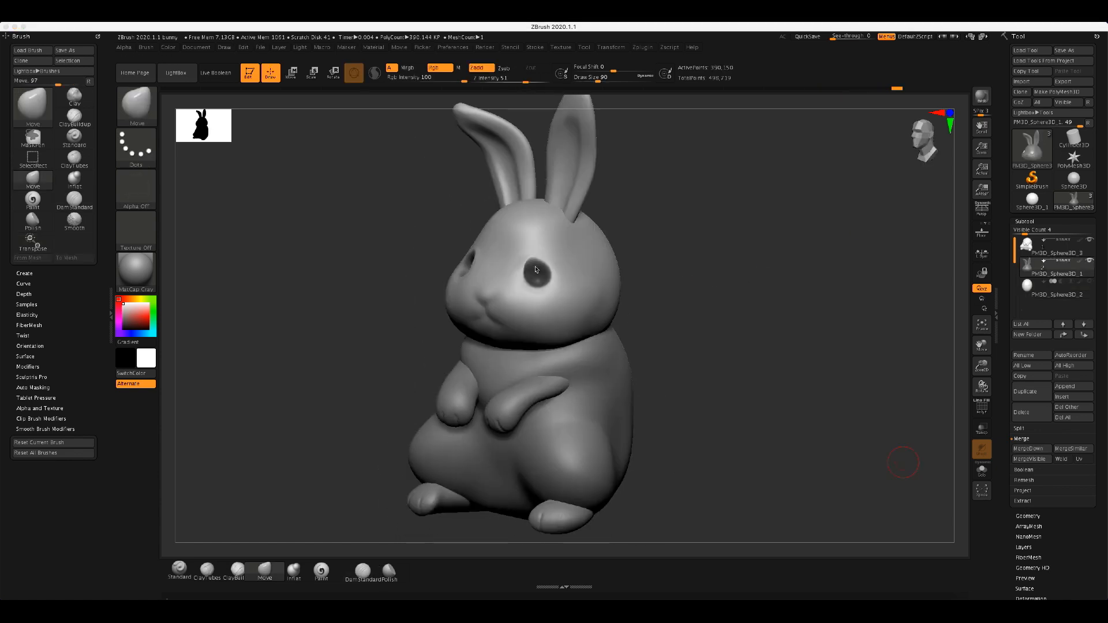
- Shape the rim of the eye socket around the eyeball on the head subtool with the Move brush at draw size 90
{"action": "left_click", "coordinate": [536, 270]}
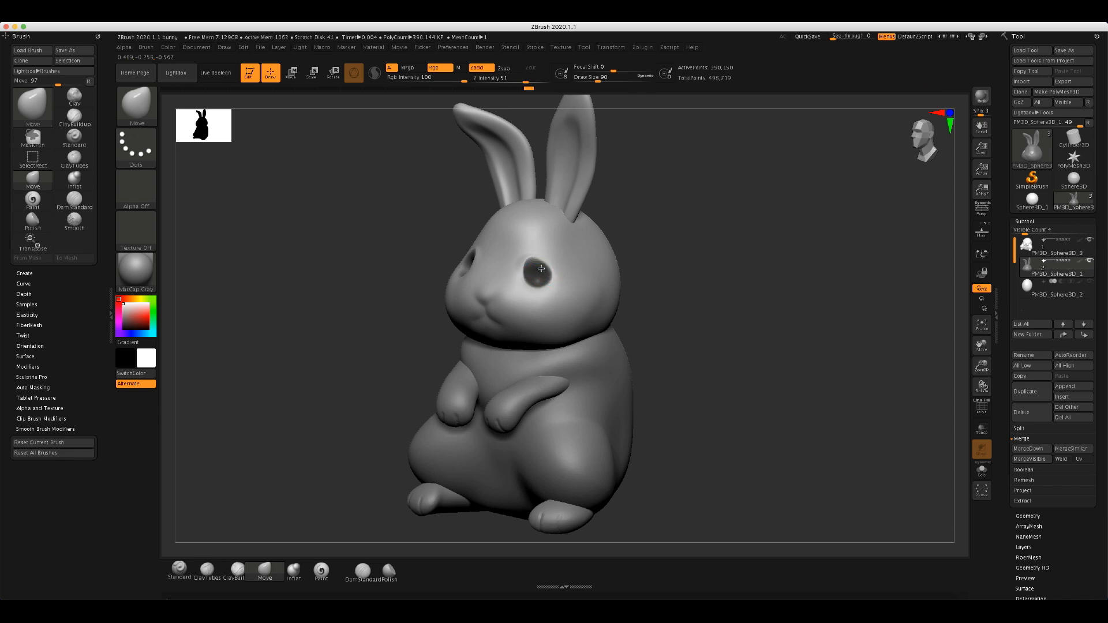
{"action": "left_click_drag", "start_coordinate": [909, 430], "coordinate": [683, 458]}
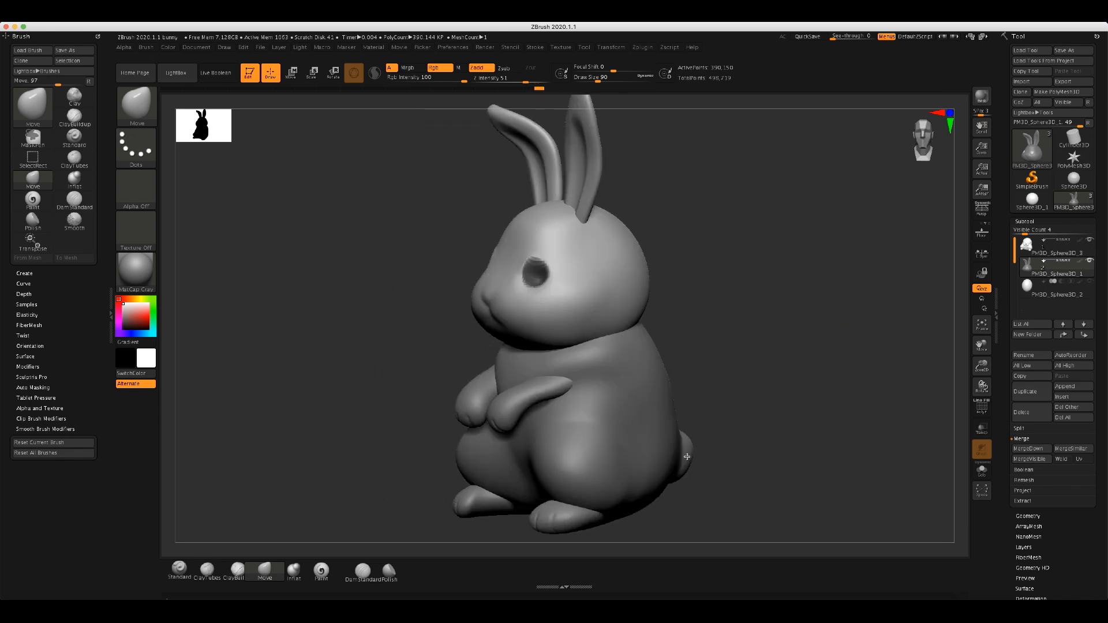
{"action": "left_click", "coordinate": [527, 282]}
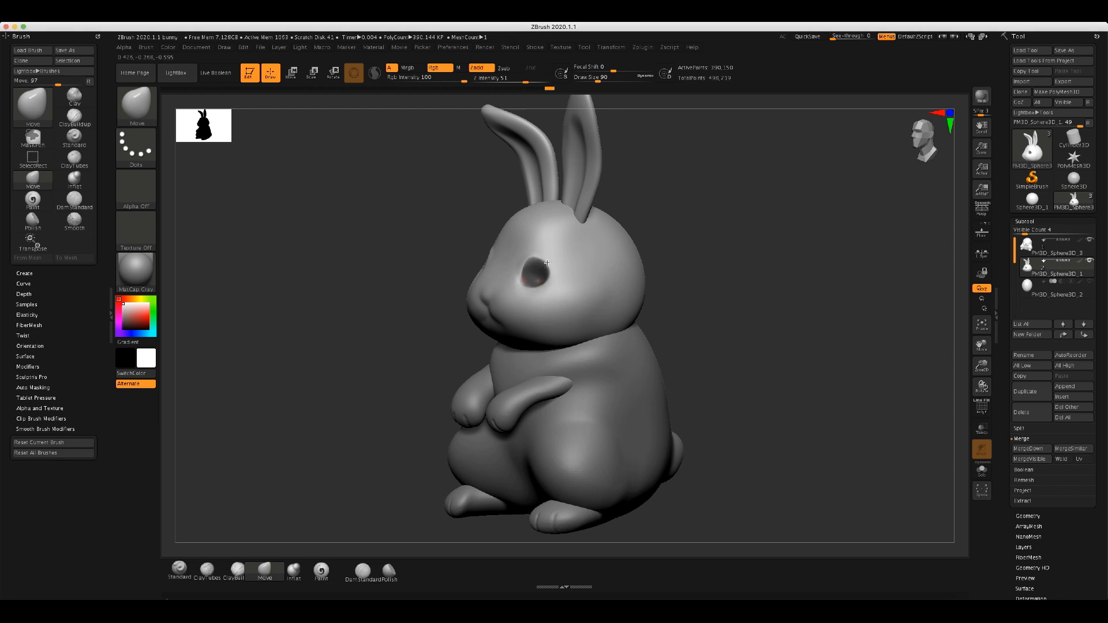
{"action": "mouse_move", "coordinate": [669, 291]}
{"action": "left_mouse_down"}
{"action": "mouse_move", "coordinate": [713, 310]}
{"action": "mouse_move", "coordinate": [540, 265]}
{"action": "mouse_move", "coordinate": [552, 265]}
{"action": "left_mouse_up"}
{"action": "left_click_drag", "start_coordinate": [670, 271], "coordinate": [604, 271]}
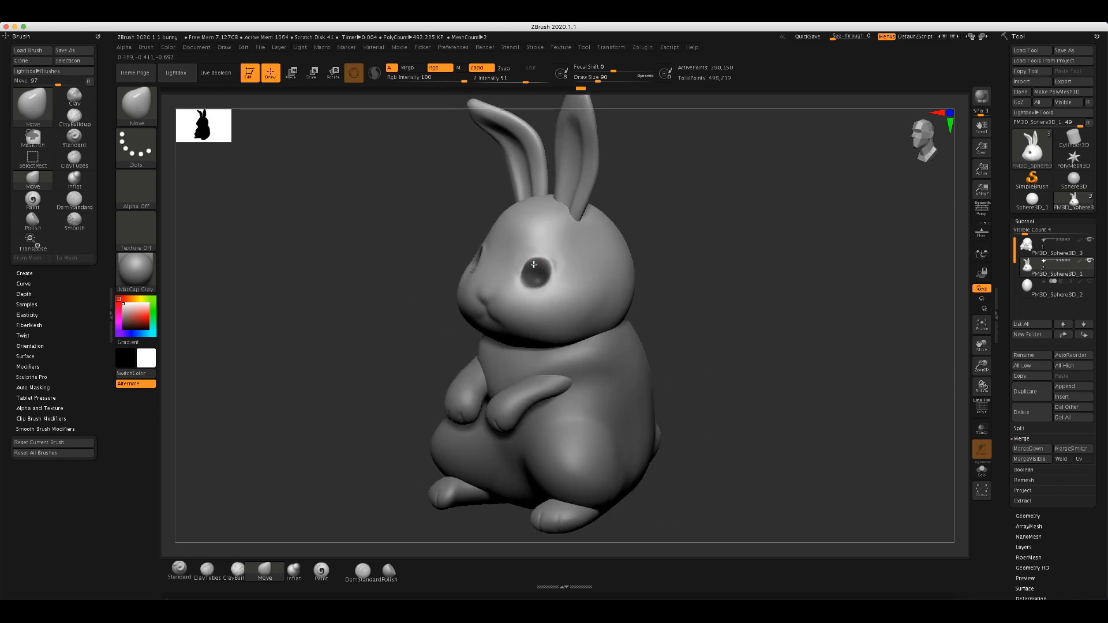
{"action": "mouse_move", "coordinate": [701, 299]}
{"action": "left_mouse_down"}
{"action": "mouse_move", "coordinate": [547, 263]}
{"action": "mouse_move", "coordinate": [545, 281]}
{"action": "left_mouse_up"}
- Reduce the draw size to 71, then refine the eye socket's edge with the Move brush and smooth it
{"action": "key", "text": "s"}
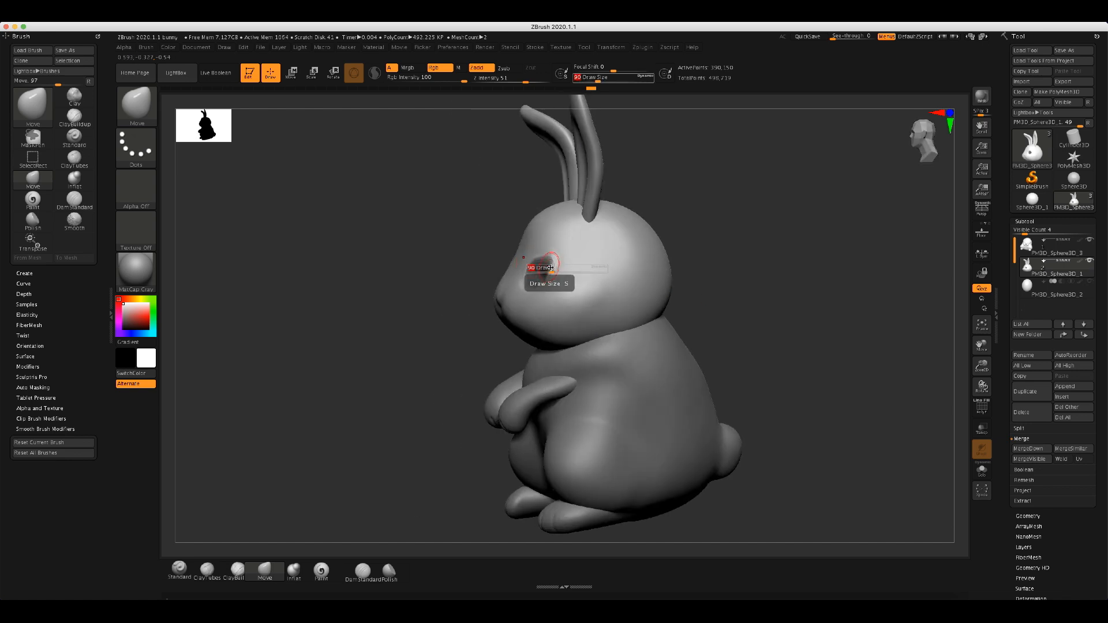
{"action": "key", "text": "shift"}
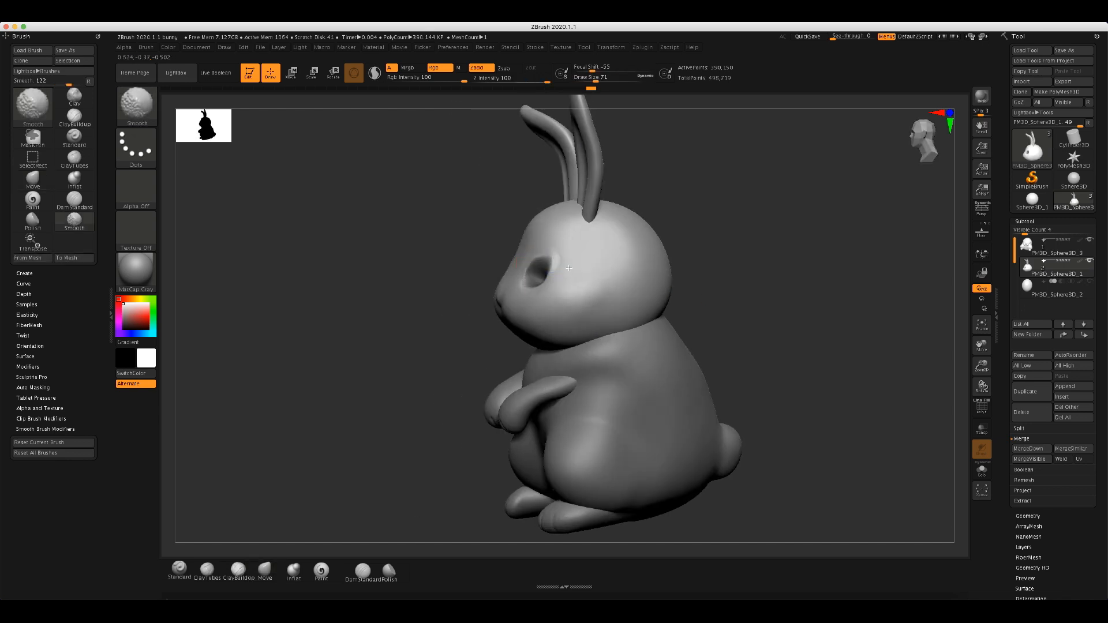
{"action": "mouse_move", "coordinate": [460, 279]}
{"action": "left_mouse_down"}
{"action": "mouse_move", "coordinate": [497, 271]}
{"action": "mouse_move", "coordinate": [399, 267]}
{"action": "mouse_move", "coordinate": [539, 258]}
{"action": "left_mouse_up"}
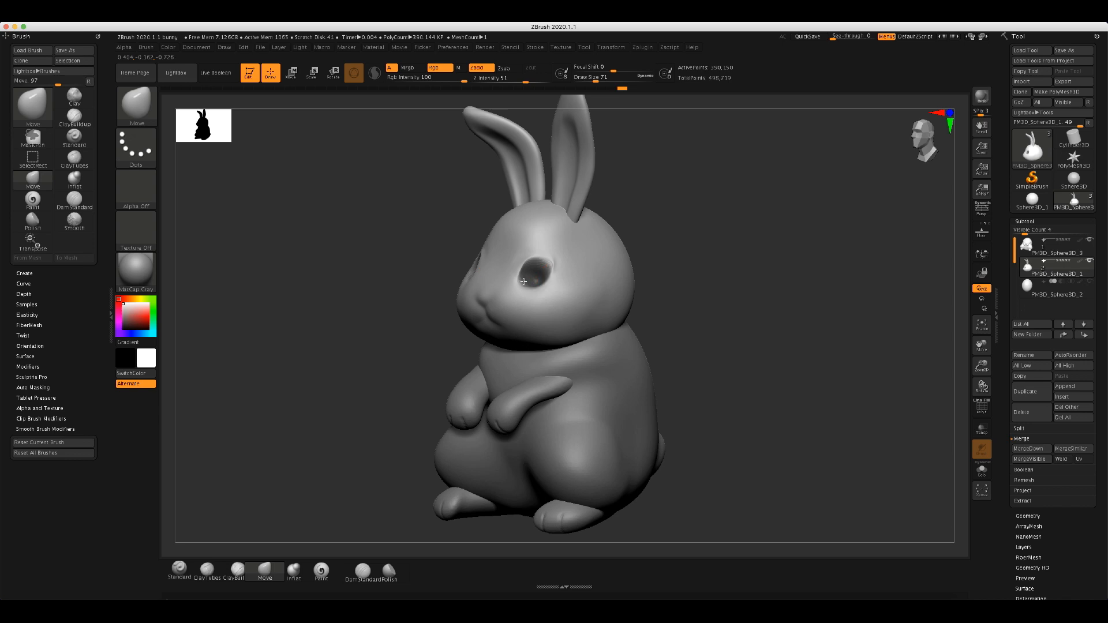
{"action": "key", "text": "shift"}
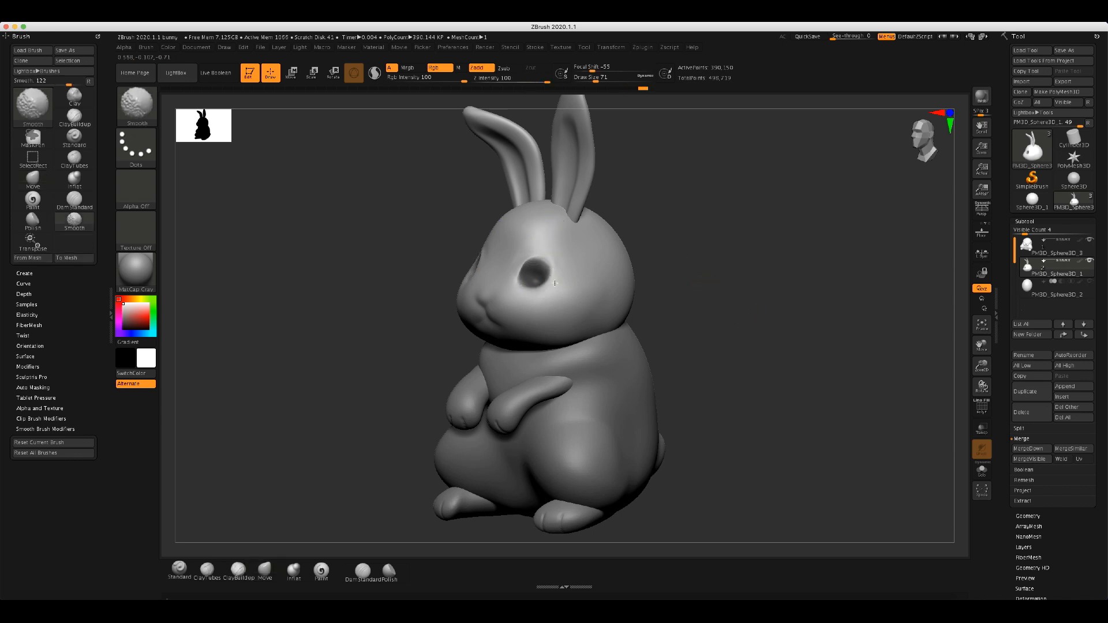
{"action": "left_click_drag", "start_coordinate": [522, 272], "coordinate": [533, 262], "text": "shift"}
{"action": "key", "text": "shift"}
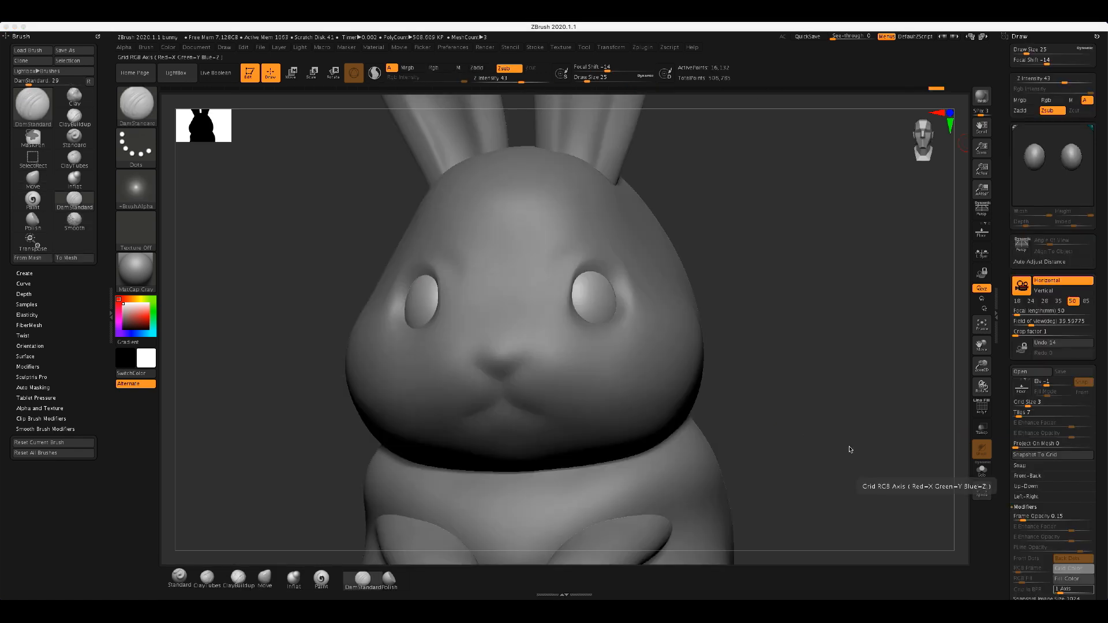
- Select the head subtool and push up the lower eyelids and upper cheeks with the Move brush, using a draw size of 116
{"action": "mouse_move", "coordinate": [919, 96]}
{"action": "left_mouse_down"}
{"action": "mouse_move", "coordinate": [592, 108]}
{"action": "mouse_move", "coordinate": [509, 86]}
{"action": "mouse_move", "coordinate": [981, 105]}
{"action": "left_mouse_up"}
{"action": "left_click_drag", "start_coordinate": [767, 237], "coordinate": [841, 247]}
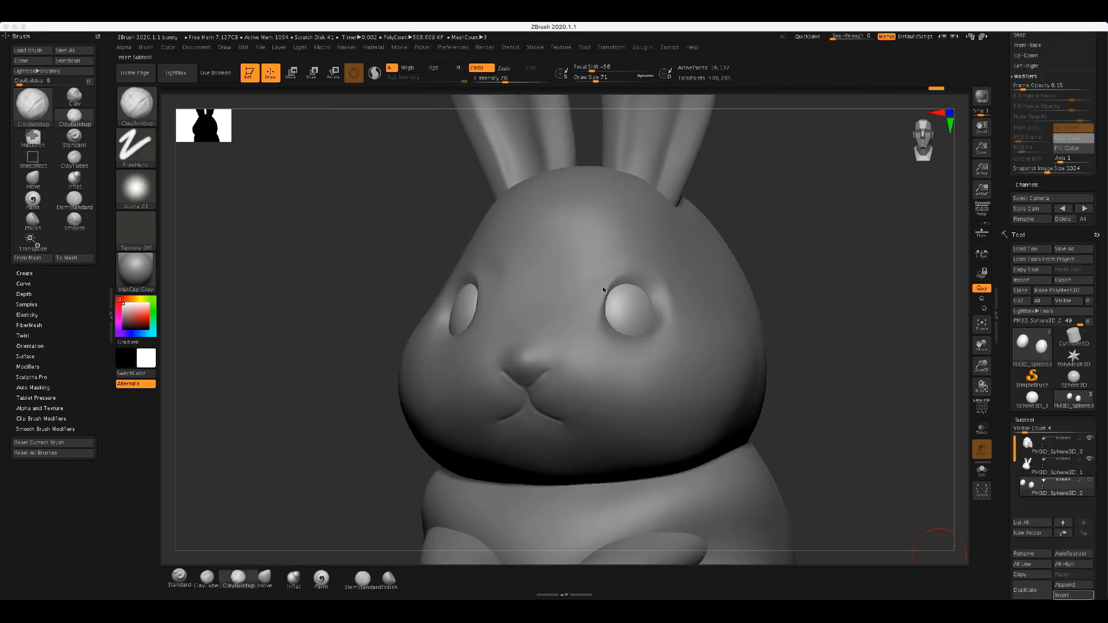
{"action": "left_click", "coordinate": [604, 287]}
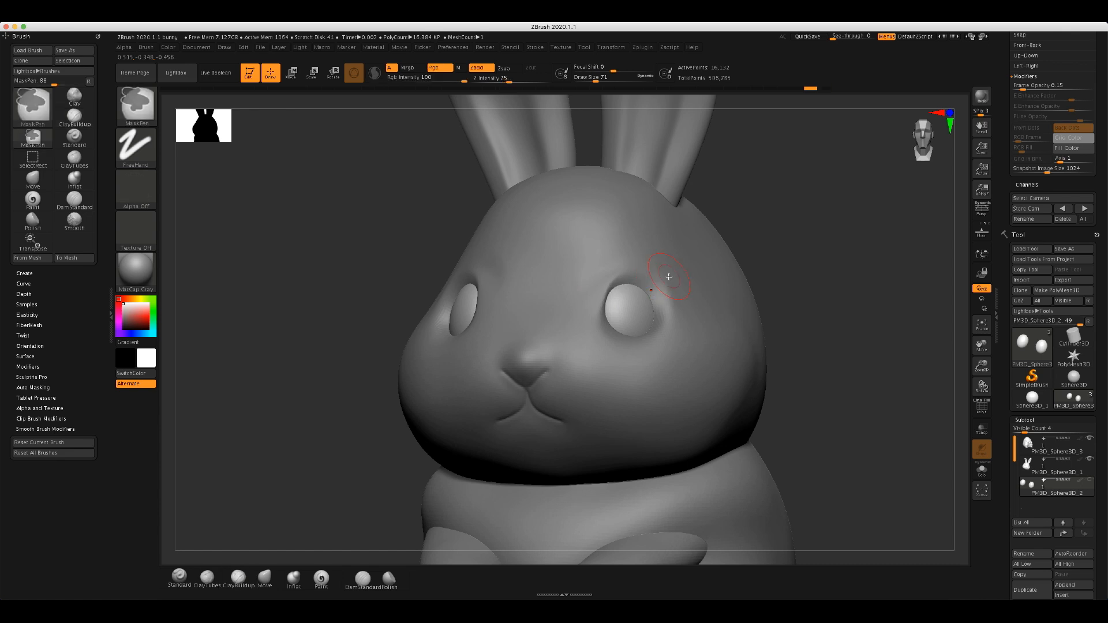
{"action": "left_click", "coordinate": [1056, 466]}
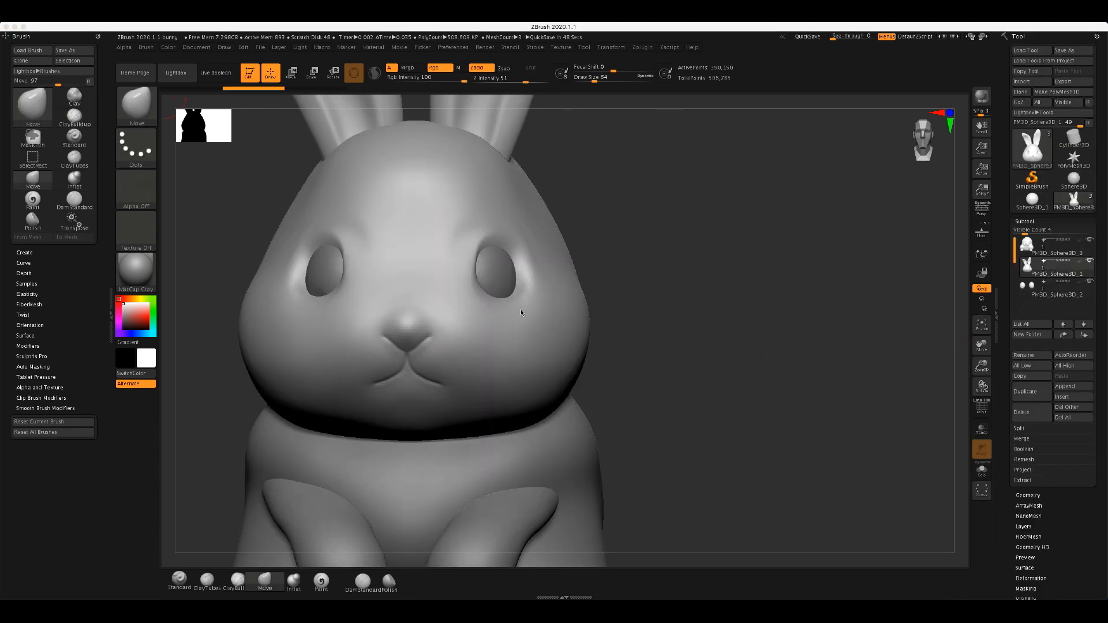
{"action": "left_click", "coordinate": [579, 327]}
{"action": "key", "text": "s"}
{"action": "left_click_drag", "start_coordinate": [579, 328], "coordinate": [586, 328]}
{"action": "left_click_drag", "start_coordinate": [502, 299], "coordinate": [505, 296]}
{"action": "left_click_drag", "start_coordinate": [648, 314], "coordinate": [511, 294]}
{"action": "left_click_drag", "start_coordinate": [510, 299], "coordinate": [512, 292]}
{"action": "left_click_drag", "start_coordinate": [506, 313], "coordinate": [501, 300]}
{"action": "left_click_drag", "start_coordinate": [728, 332], "coordinate": [688, 337]}
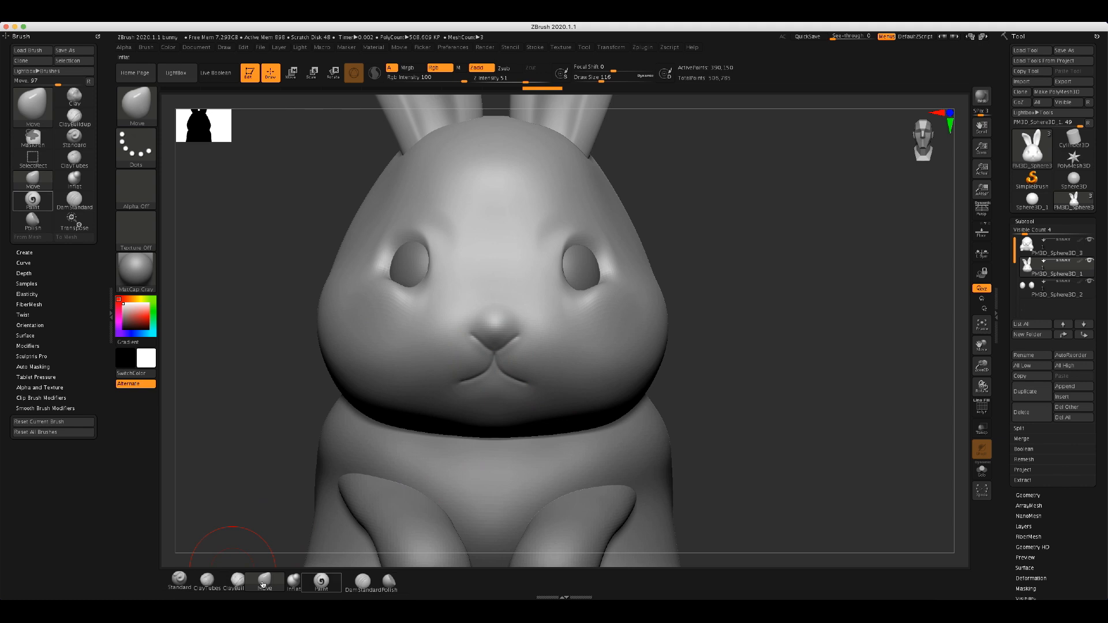
- Puff out the cheeks below the eyes with the Inflat brush at Z intensity 10, enlarging the draw size to 149
{"action": "left_click", "coordinate": [293, 580]}
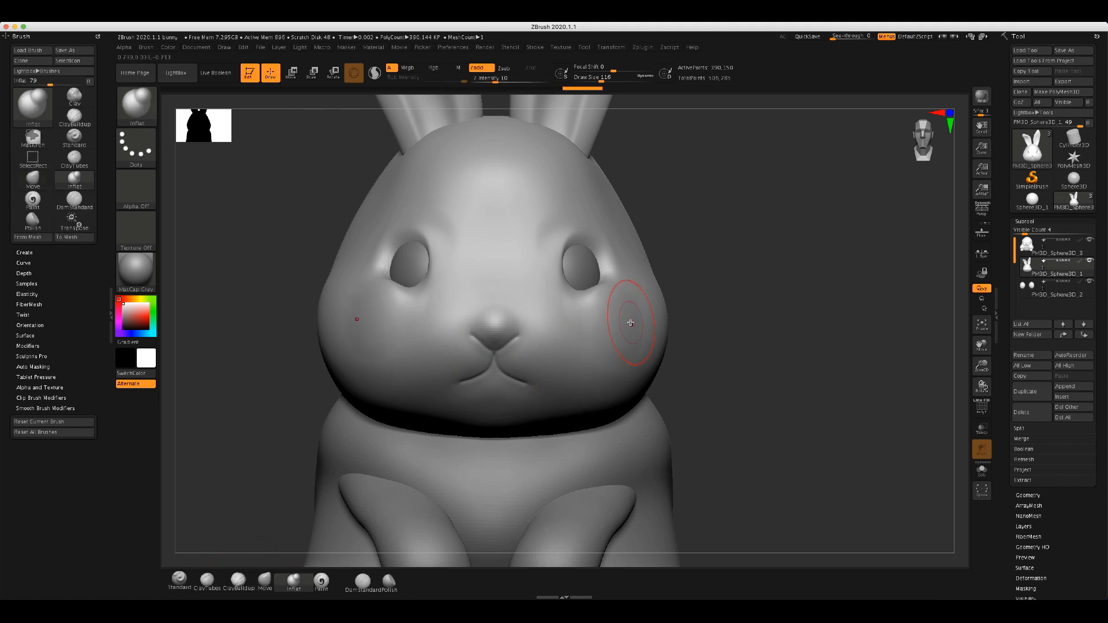
{"action": "left_click_drag", "start_coordinate": [631, 323], "coordinate": [638, 323]}
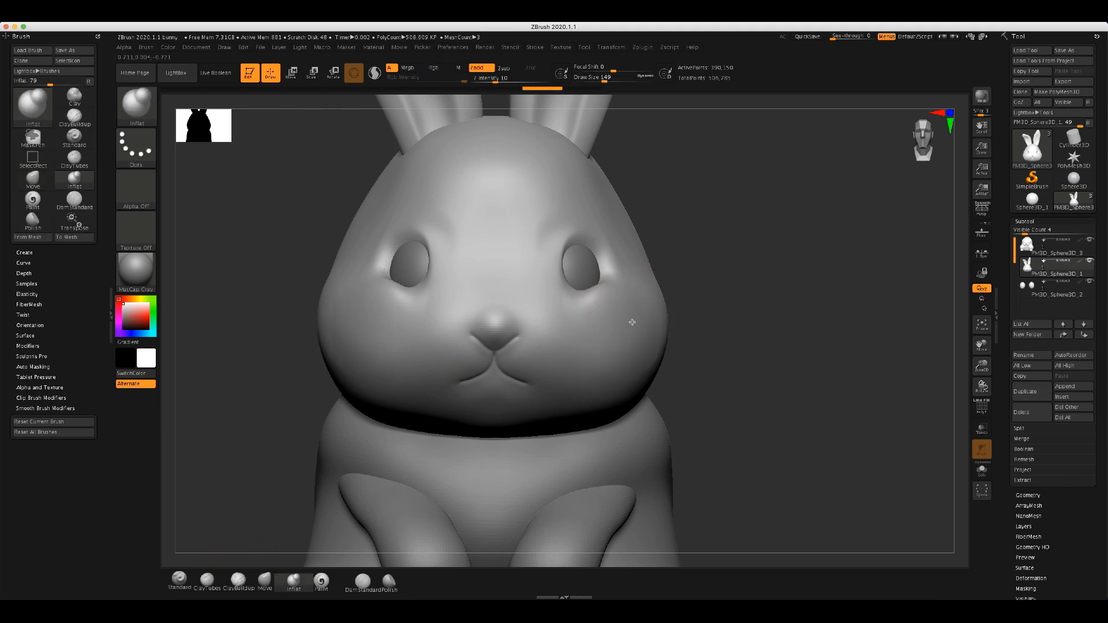
{"action": "mouse_move", "coordinate": [747, 324]}
{"action": "left_mouse_down"}
{"action": "mouse_move", "coordinate": [574, 330]}
{"action": "mouse_move", "coordinate": [637, 342]}
{"action": "mouse_move", "coordinate": [661, 295]}
{"action": "left_mouse_up"}
{"action": "right_click_drag", "start_coordinate": [552, 230], "coordinate": [663, 311]}
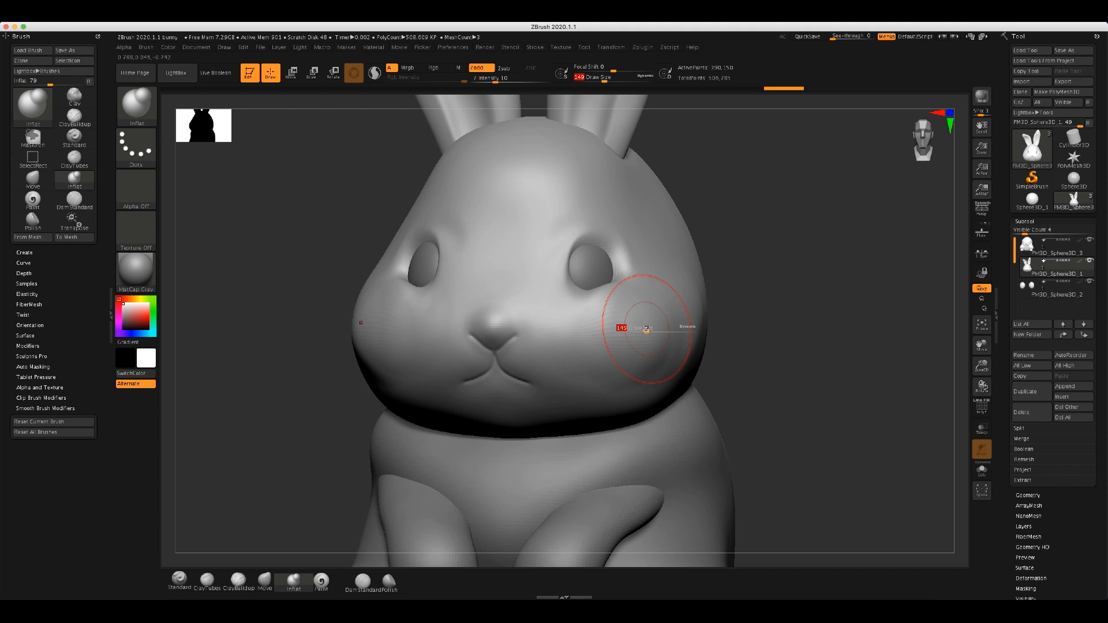
- Smooth the inflated cheeks and the area beside the muzzle with the Smooth brush at draw size 101
{"action": "key", "text": "shift"}
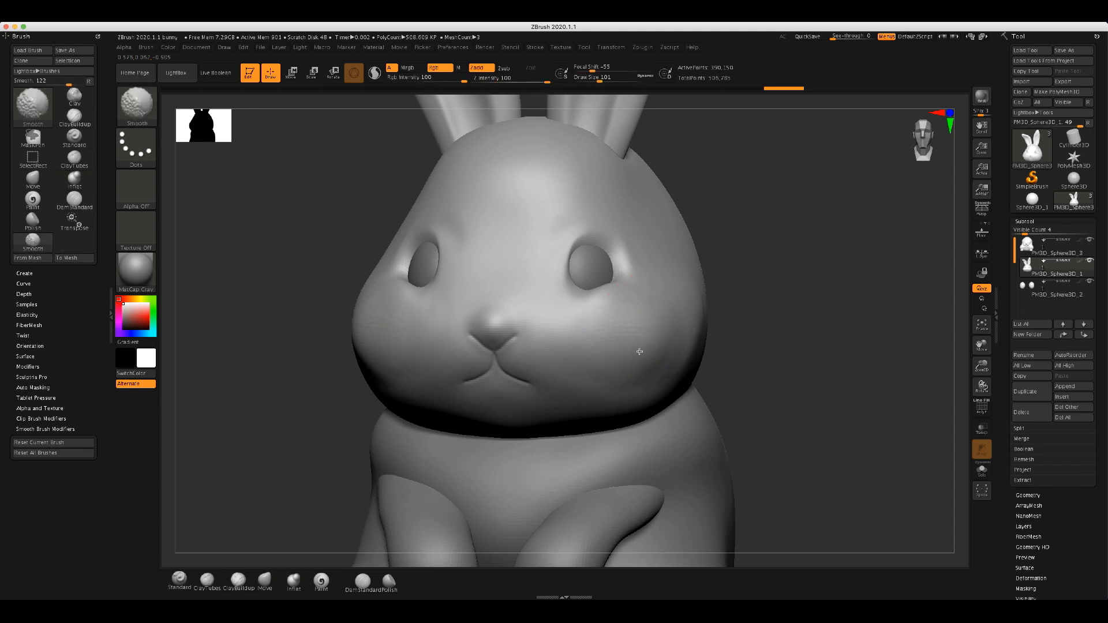
{"action": "left_click_drag", "start_coordinate": [634, 371], "coordinate": [637, 363], "text": "shift"}
{"action": "mouse_move", "coordinate": [532, 342]}
{"action": "left_mouse_down", "text": "shift"}
{"action": "mouse_move", "coordinate": [607, 369]}
{"action": "mouse_move", "coordinate": [620, 352]}
{"action": "left_mouse_up", "text": "shift"}
{"action": "left_click_drag", "start_coordinate": [884, 346], "coordinate": [792, 354]}
{"action": "key", "text": "shift"}
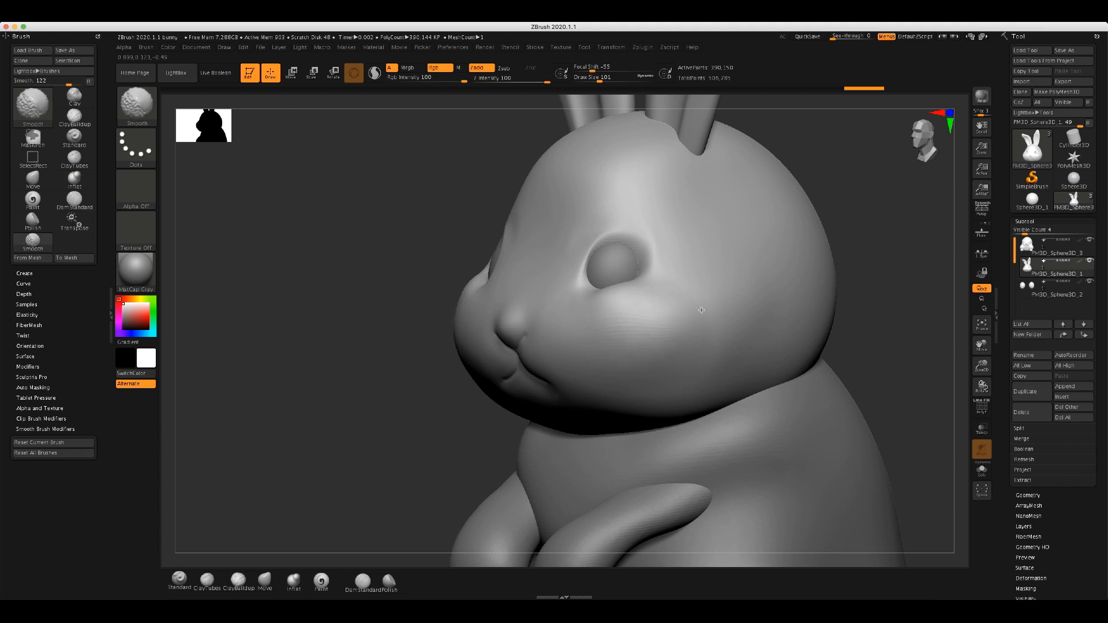
{"action": "left_click_drag", "start_coordinate": [678, 319], "coordinate": [658, 363], "text": "shift"}
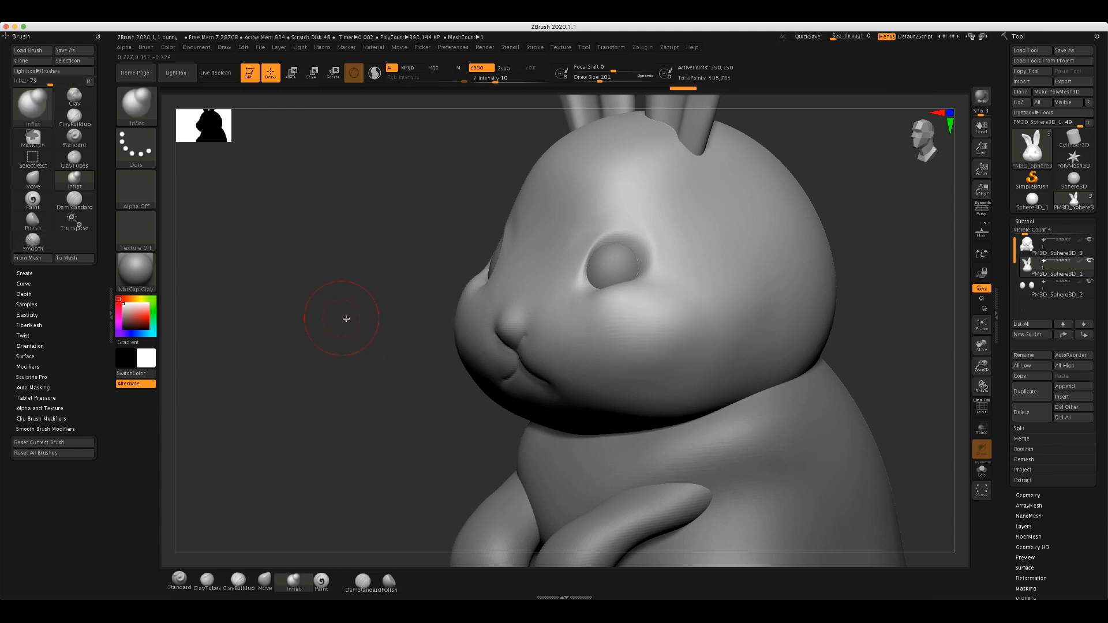
- Pull up the upper eye socket rims and outer brows with the Move brush at draw size 101
{"action": "left_click_drag", "start_coordinate": [341, 317], "coordinate": [389, 321]}
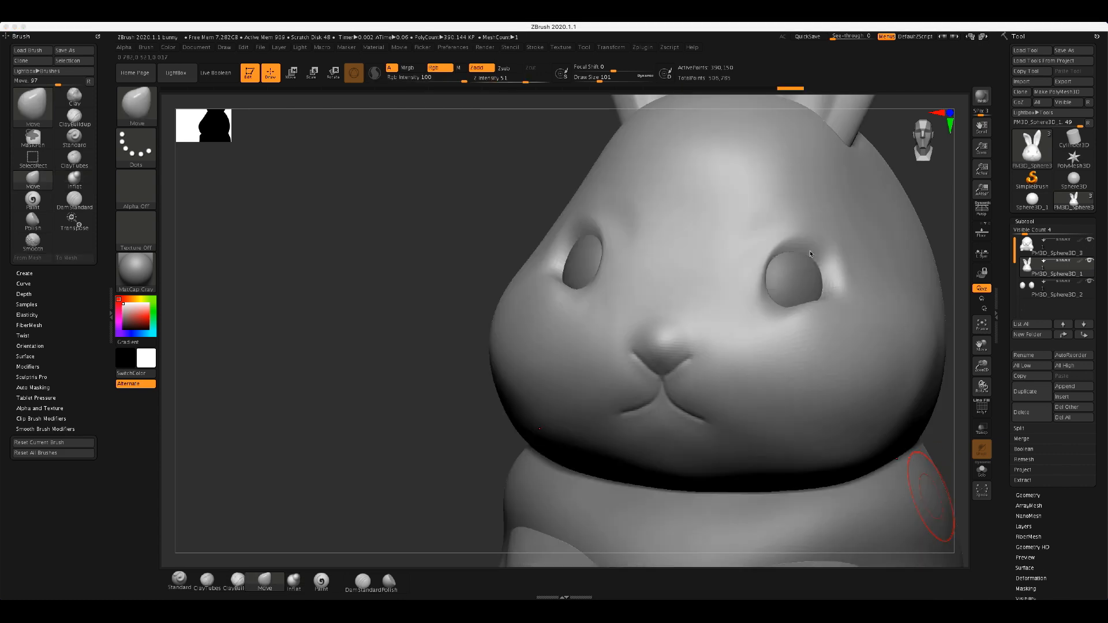
{"action": "left_click_drag", "start_coordinate": [810, 254], "coordinate": [826, 239]}
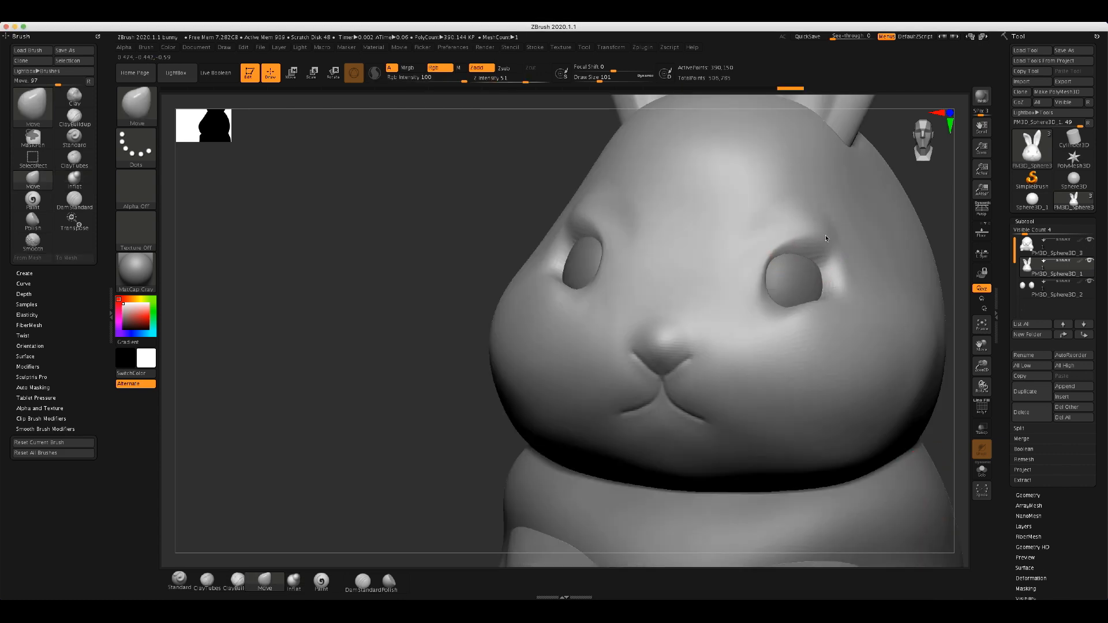
{"action": "left_click_drag", "start_coordinate": [336, 263], "coordinate": [577, 293]}
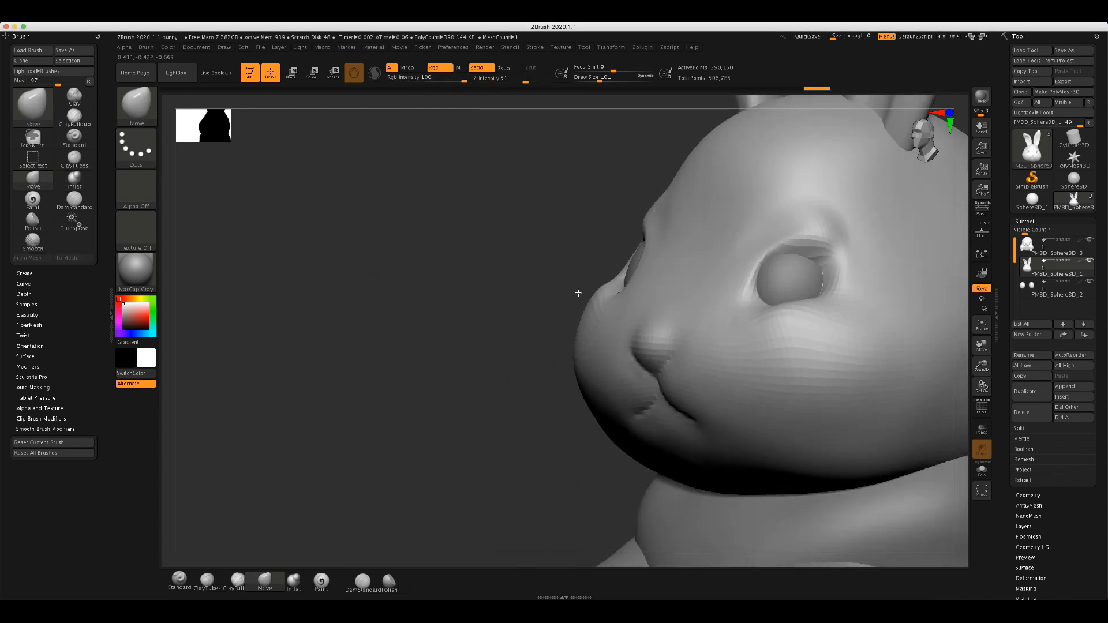
{"action": "left_click_drag", "start_coordinate": [833, 257], "coordinate": [829, 244]}
{"action": "left_click_drag", "start_coordinate": [745, 307], "coordinate": [747, 309]}
{"action": "mouse_move", "coordinate": [384, 310]}
{"action": "left_mouse_down"}
{"action": "mouse_move", "coordinate": [400, 317]}
{"action": "mouse_move", "coordinate": [363, 312]}
{"action": "left_mouse_up"}
{"action": "left_click", "coordinate": [926, 138]}
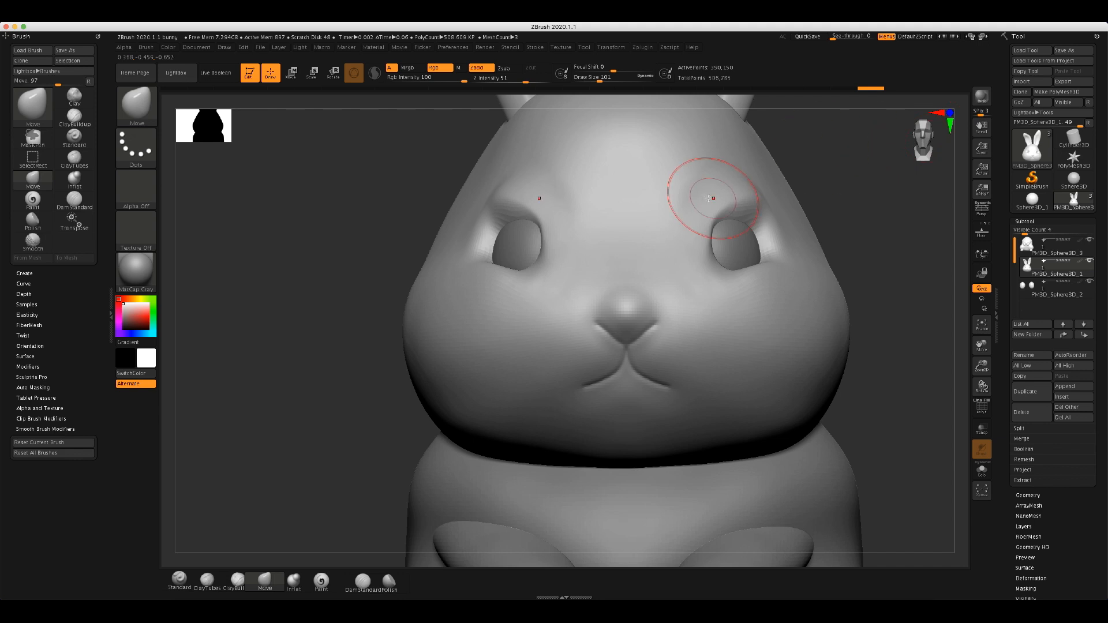
- Soften the brow ridges and the areas around the eyes with the Smooth brush
{"action": "mouse_move", "coordinate": [706, 174]}
{"action": "left_mouse_down", "text": "shift"}
{"action": "mouse_move", "coordinate": [673, 196]}
{"action": "mouse_move", "coordinate": [757, 227]}
{"action": "mouse_move", "coordinate": [732, 229]}
{"action": "left_mouse_up", "text": "shift"}
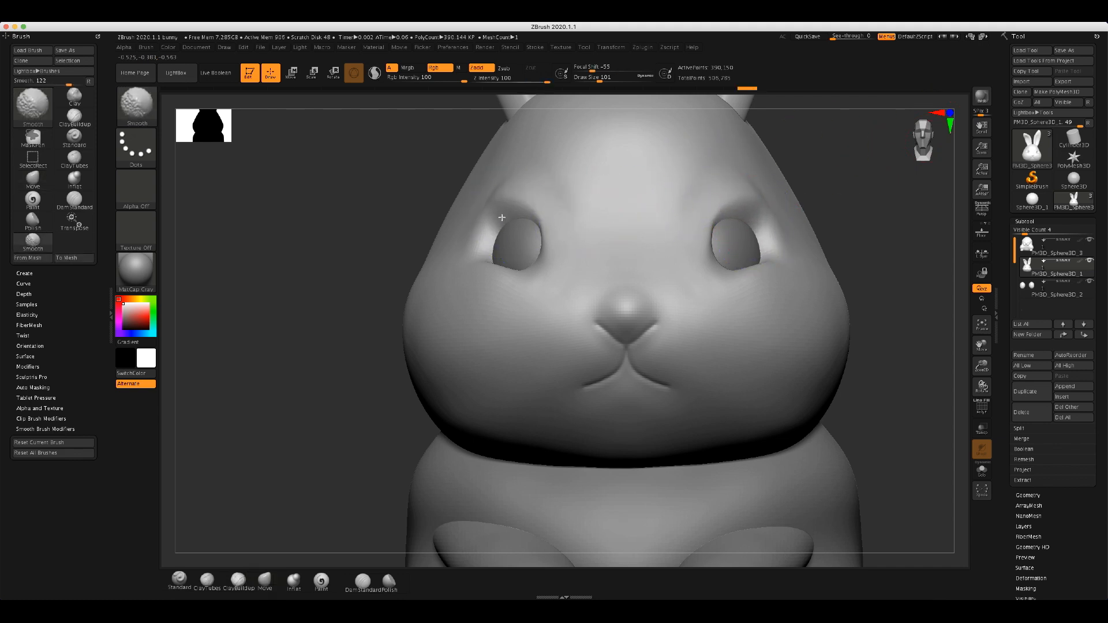
{"action": "left_click_drag", "start_coordinate": [854, 195], "coordinate": [814, 198]}
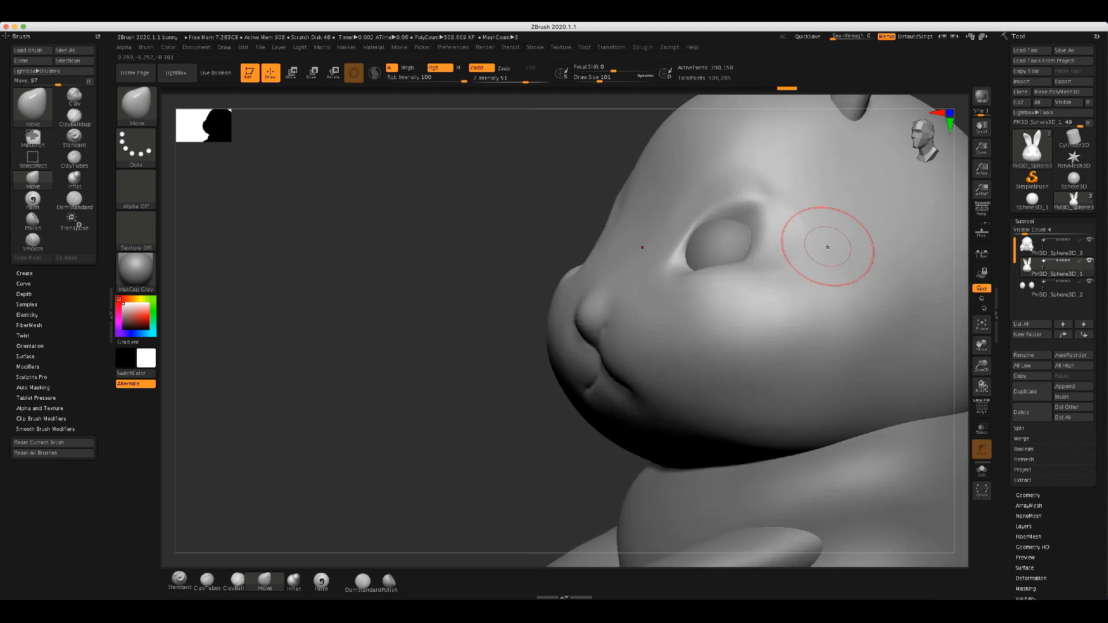
{"action": "key", "text": "shift"}
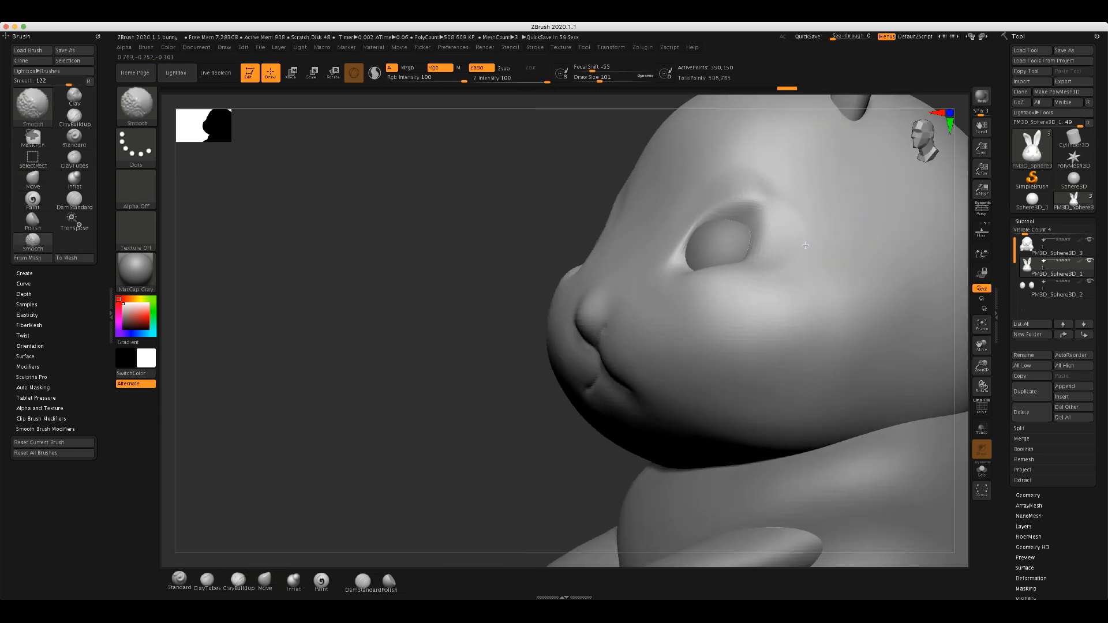
{"action": "left_click_drag", "start_coordinate": [439, 263], "coordinate": [510, 272]}
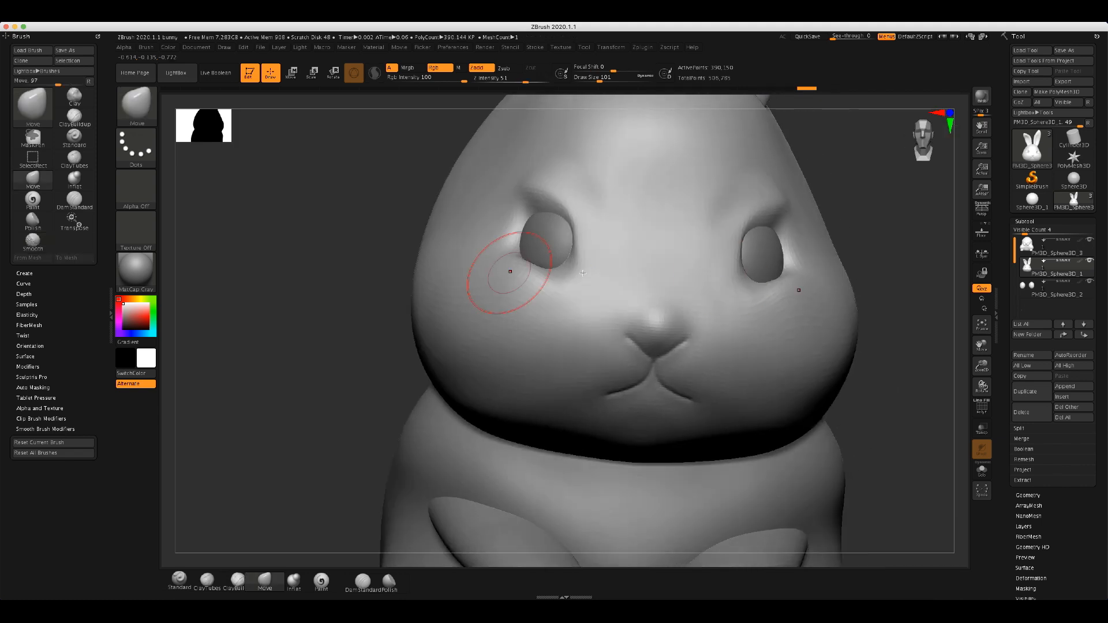
{"action": "left_click_drag", "start_coordinate": [982, 348], "coordinate": [980, 318]}
{"action": "left_click_drag", "start_coordinate": [982, 370], "coordinate": [976, 321]}
{"action": "mouse_move", "coordinate": [887, 312]}
{"action": "left_mouse_down"}
{"action": "mouse_move", "coordinate": [864, 310]}
{"action": "mouse_move", "coordinate": [875, 300]}
{"action": "left_mouse_up"}
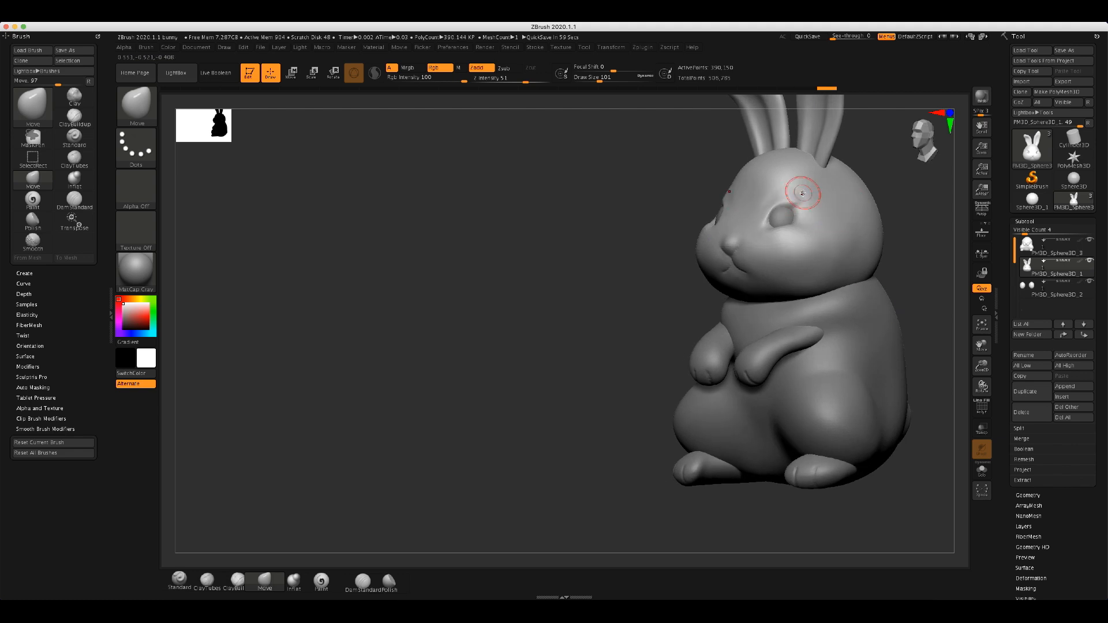
{"action": "key", "text": "shift"}
- Select the eyeball subtool, nudge the eyeballs slightly with the Move gizmo, and return to Draw mode
{"action": "mouse_move", "coordinate": [580, 206]}
{"action": "left_mouse_down"}
{"action": "mouse_move", "coordinate": [621, 206]}
{"action": "mouse_move", "coordinate": [601, 201]}
{"action": "left_mouse_up"}
{"action": "left_click_drag", "start_coordinate": [923, 367], "coordinate": [876, 378]}
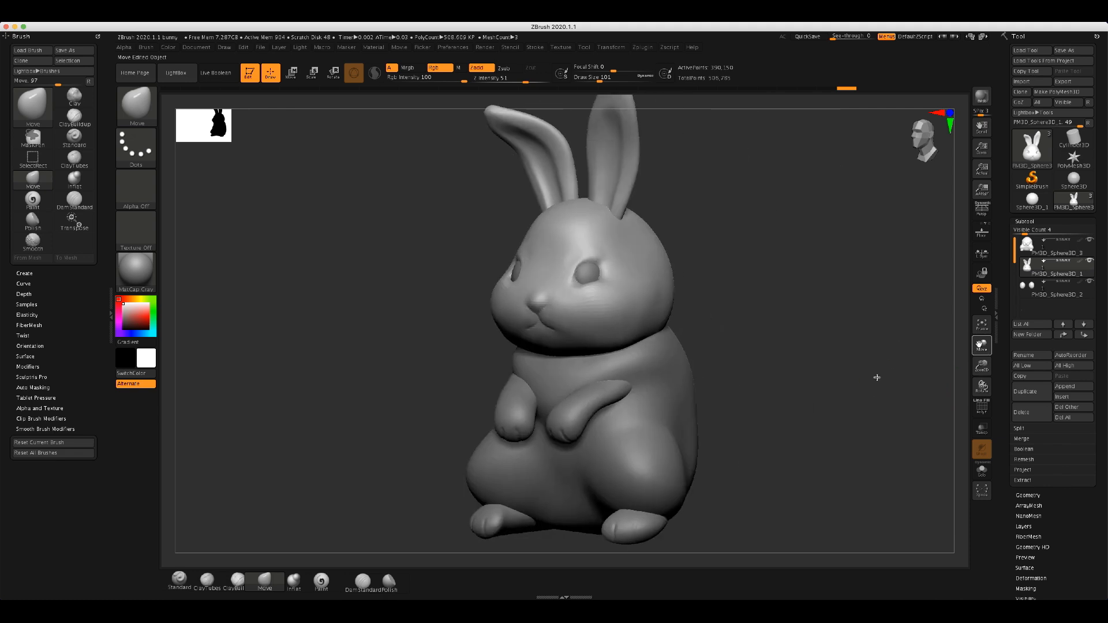
{"action": "left_click", "coordinate": [1053, 292]}
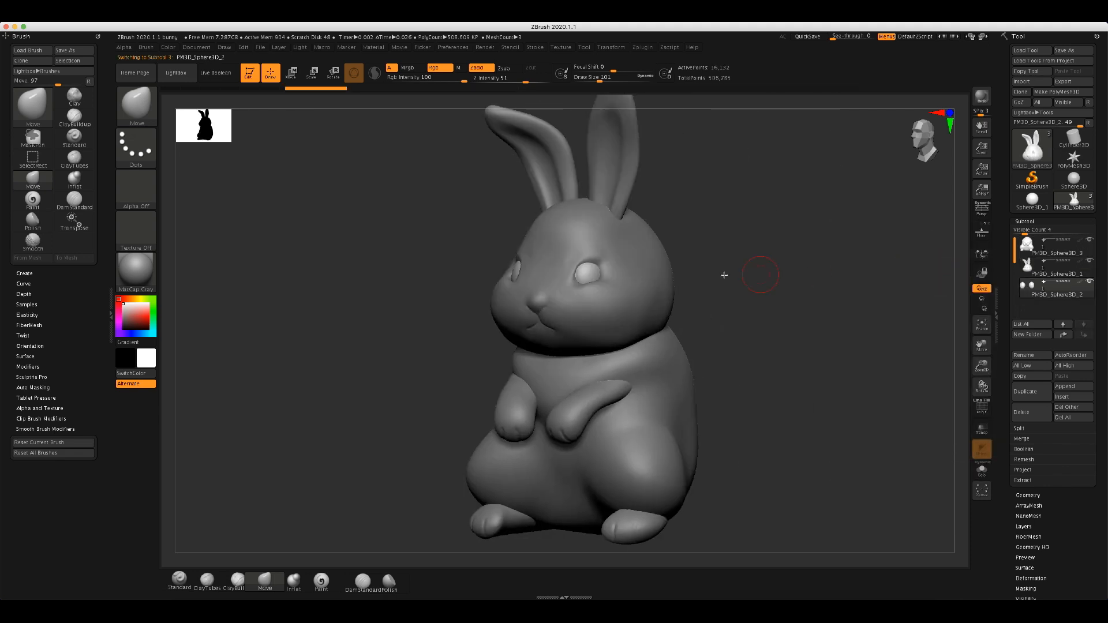
{"action": "key", "text": "w"}
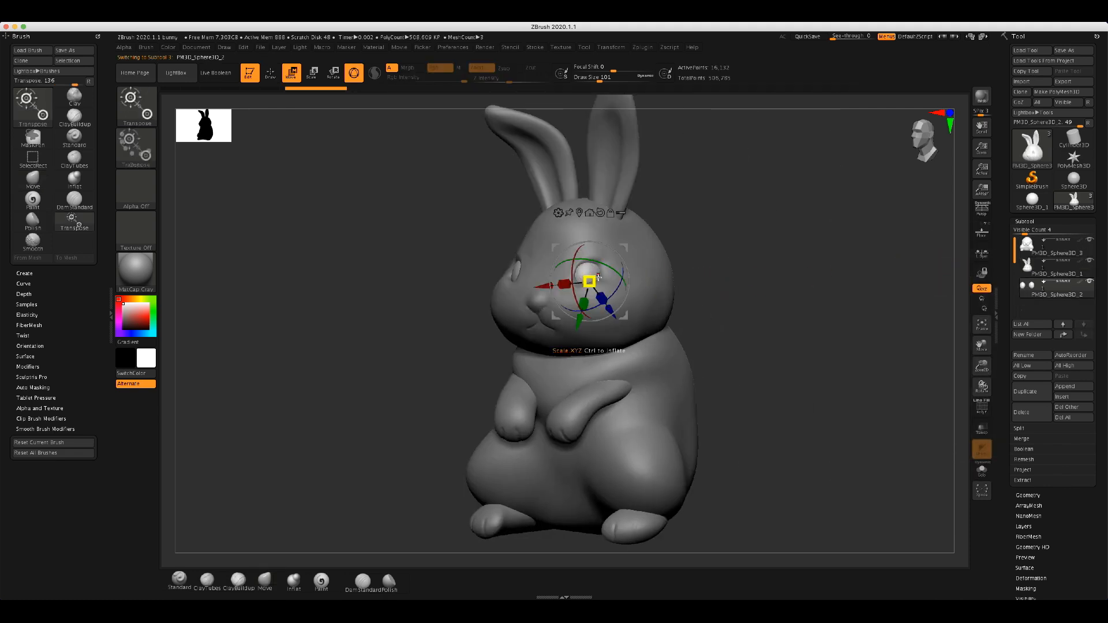
{"action": "left_click_drag", "start_coordinate": [681, 260], "coordinate": [811, 237]}
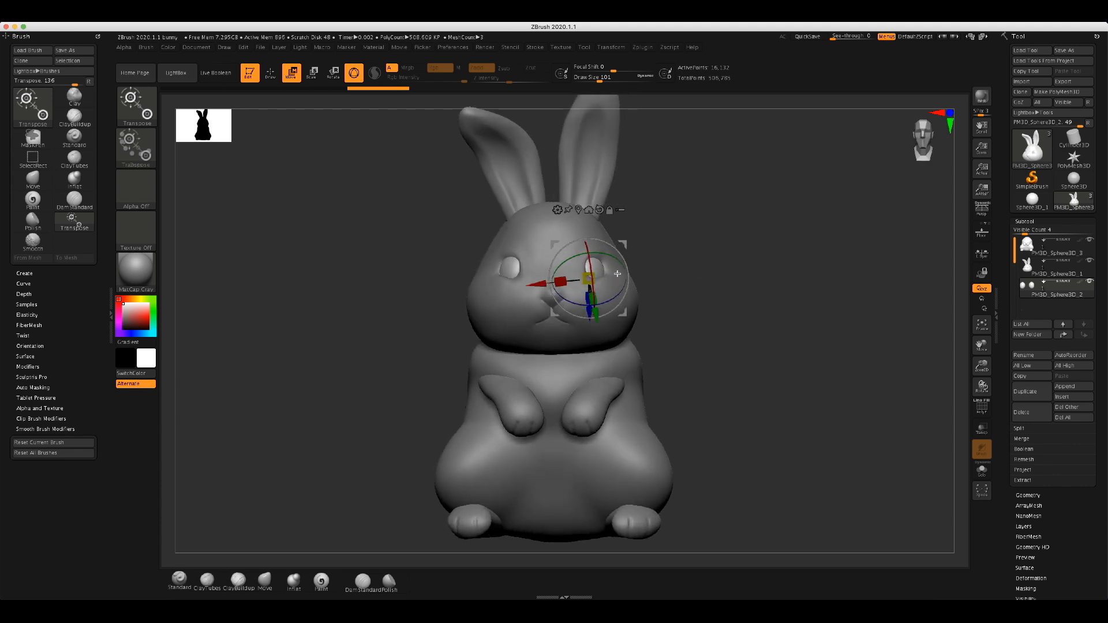
{"action": "left_click_drag", "start_coordinate": [768, 272], "coordinate": [683, 272]}
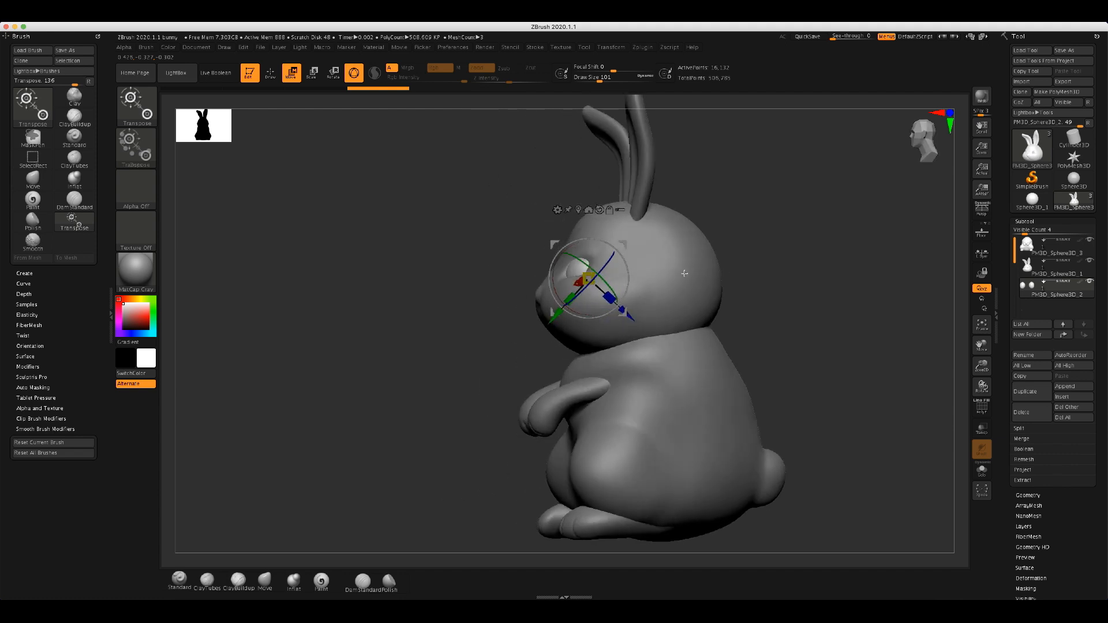
{"action": "left_click_drag", "start_coordinate": [623, 245], "coordinate": [624, 244]}
{"action": "left_click_drag", "start_coordinate": [624, 245], "coordinate": [625, 247]}
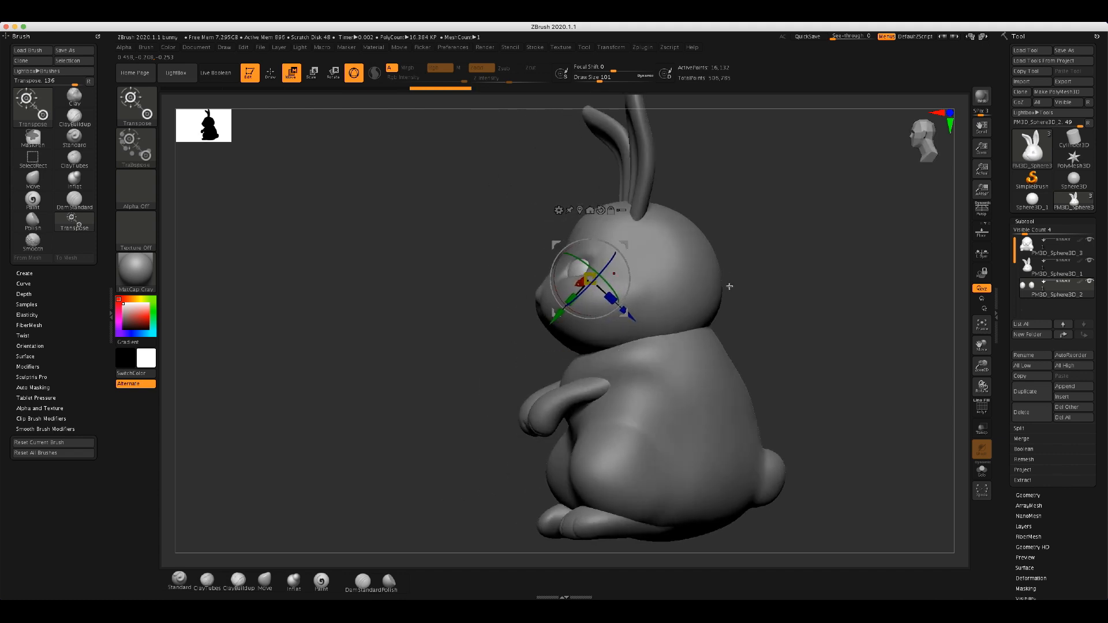
{"action": "mouse_move", "coordinate": [786, 229]}
{"action": "left_mouse_down"}
{"action": "mouse_move", "coordinate": [895, 243]}
{"action": "mouse_move", "coordinate": [839, 279]}
{"action": "mouse_move", "coordinate": [757, 306]}
{"action": "left_mouse_up"}
{"action": "key", "text": "q"}
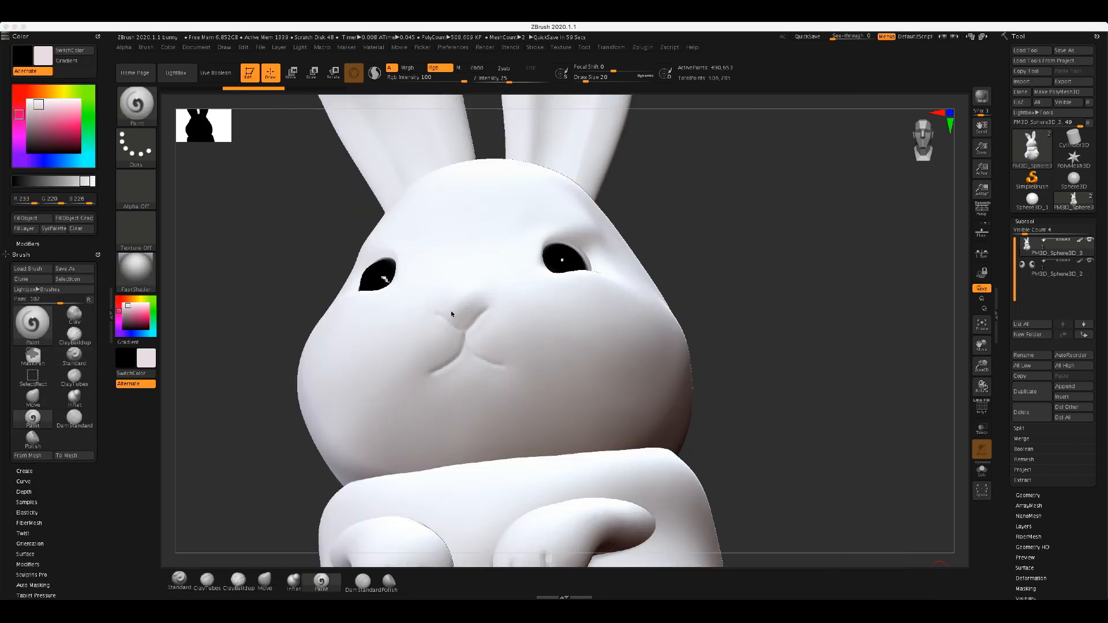
- Paint the nose and mouth lines with the Paint brush, starting at draw size 20 and reducing it to 7 for the mouth
{"action": "left_click", "coordinate": [452, 314]}
{"action": "left_click_drag", "start_coordinate": [462, 324], "coordinate": [474, 325]}
{"action": "key", "text": "s"}
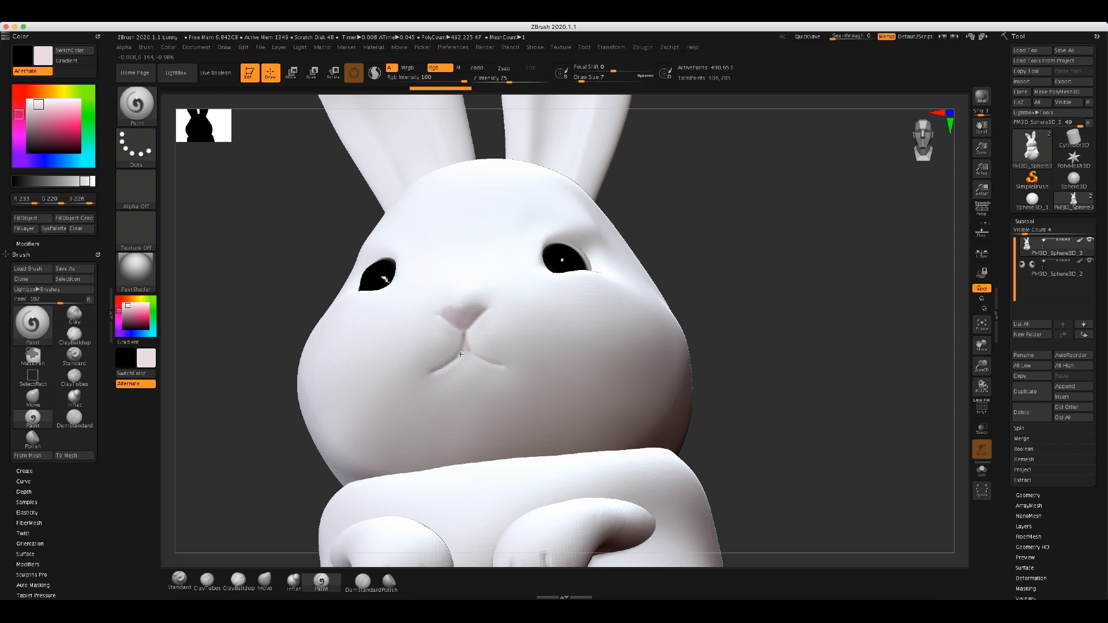
- Paint soft pink shading below the eyes and along the brows with draw size 31, and undo the last strokes
{"action": "left_click_drag", "start_coordinate": [698, 242], "coordinate": [760, 269]}
{"action": "mouse_move", "coordinate": [987, 367]}
{"action": "left_mouse_down"}
{"action": "mouse_move", "coordinate": [972, 325]}
{"action": "mouse_move", "coordinate": [982, 386]}
{"action": "left_mouse_up"}
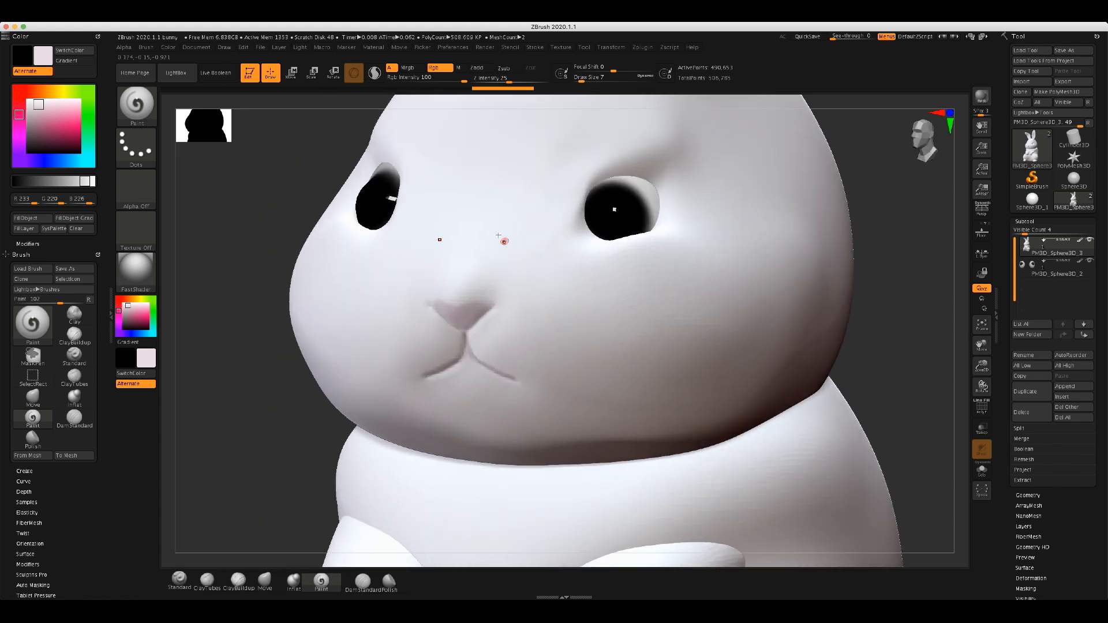
{"action": "left_click_drag", "start_coordinate": [627, 242], "coordinate": [660, 235]}
{"action": "mouse_move", "coordinate": [670, 176]}
{"action": "left_mouse_down"}
{"action": "mouse_move", "coordinate": [626, 166]}
{"action": "mouse_move", "coordinate": [597, 184]}
{"action": "mouse_move", "coordinate": [580, 230]}
{"action": "mouse_move", "coordinate": [656, 154]}
{"action": "mouse_move", "coordinate": [688, 150]}
{"action": "left_mouse_up"}
{"action": "key", "text": "ctrl+z"}
{"action": "key", "text": "ctrl+z"}
{"action": "key", "text": "ctrl+z"}
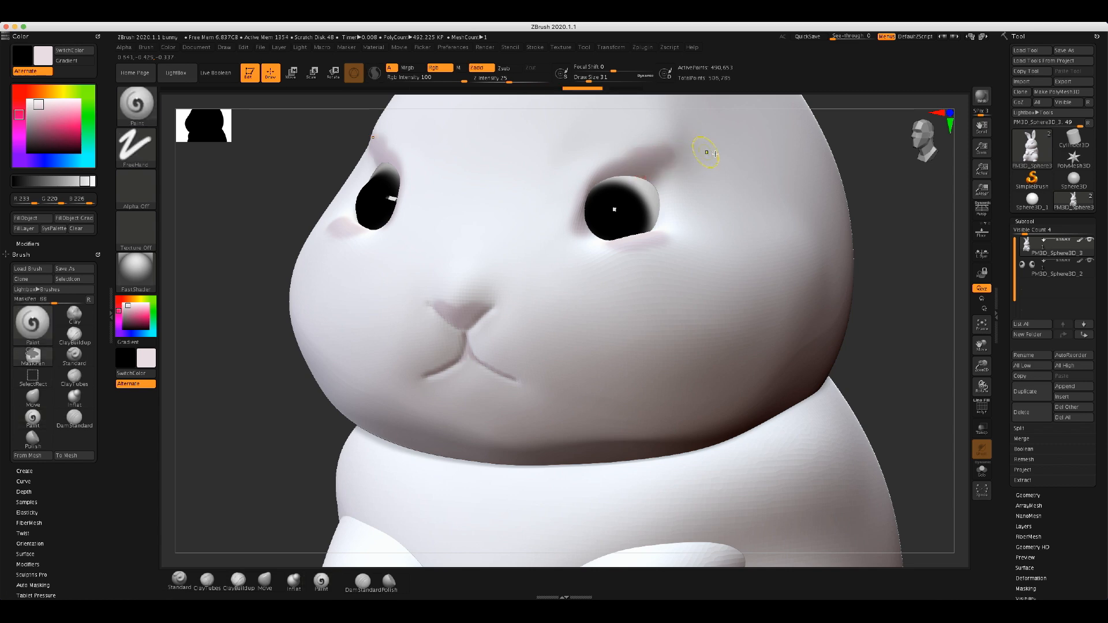
- Blend the paint around the eyes with the Smooth brush, and undo the last smoothing stroke near the nose
{"action": "mouse_move", "coordinate": [983, 368]}
{"action": "left_mouse_down"}
{"action": "mouse_move", "coordinate": [965, 320]}
{"action": "mouse_move", "coordinate": [966, 374]}
{"action": "left_mouse_up"}
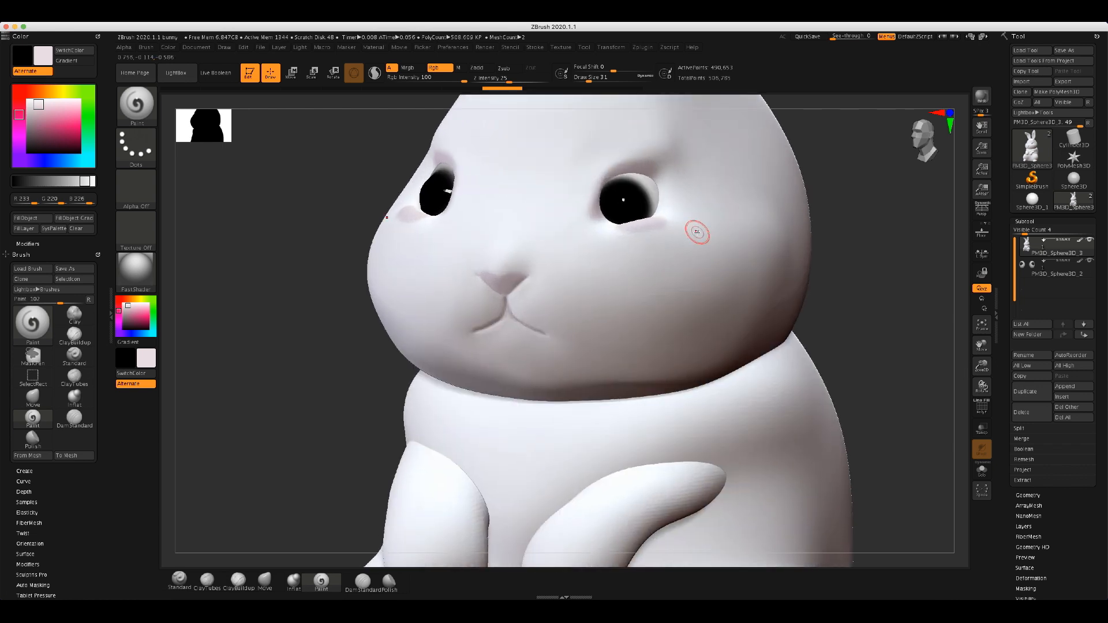
{"action": "key", "text": "shift"}
{"action": "mouse_move", "coordinate": [593, 193]}
{"action": "left_mouse_down", "text": "shift"}
{"action": "mouse_move", "coordinate": [671, 227]}
{"action": "mouse_move", "coordinate": [649, 226]}
{"action": "mouse_move", "coordinate": [701, 223]}
{"action": "left_mouse_up", "text": "shift"}
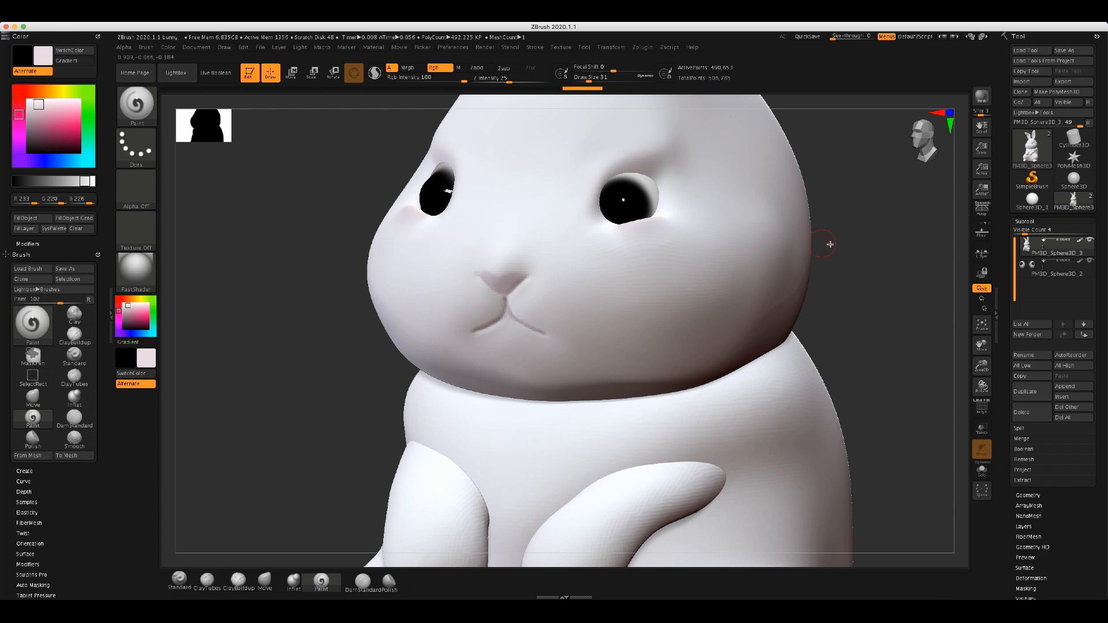
{"action": "key", "text": "shift"}
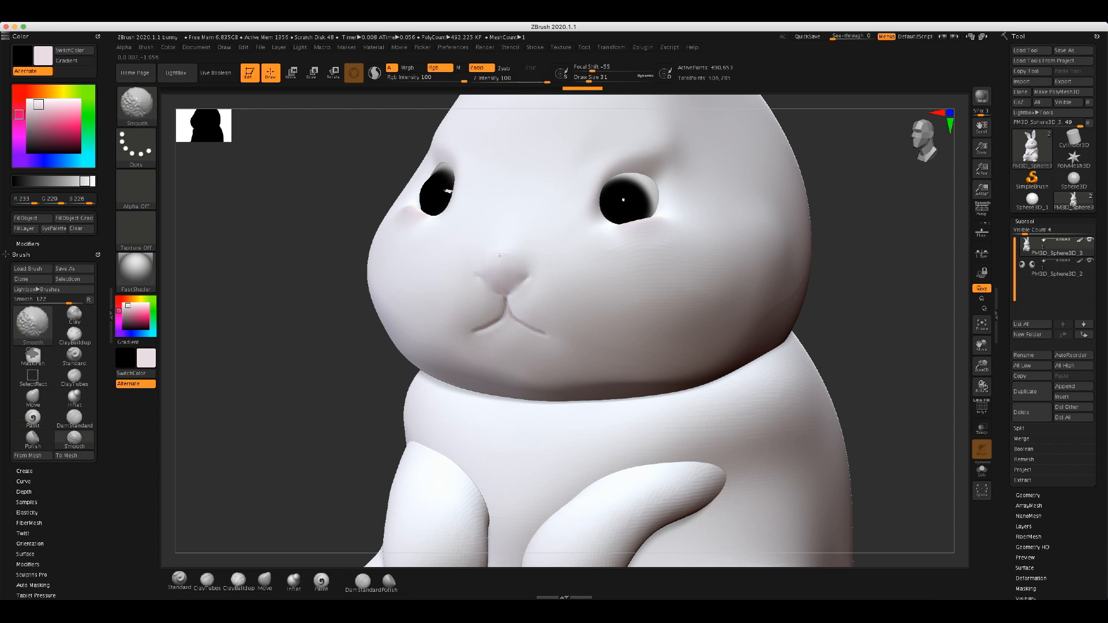
{"action": "mouse_move", "coordinate": [500, 256]}
{"action": "left_mouse_down", "text": "shift"}
{"action": "mouse_move", "coordinate": [532, 260]}
{"action": "mouse_move", "coordinate": [495, 271]}
{"action": "mouse_move", "coordinate": [528, 273]}
{"action": "left_mouse_up", "text": "shift"}
{"action": "key", "text": "ctrl+z"}
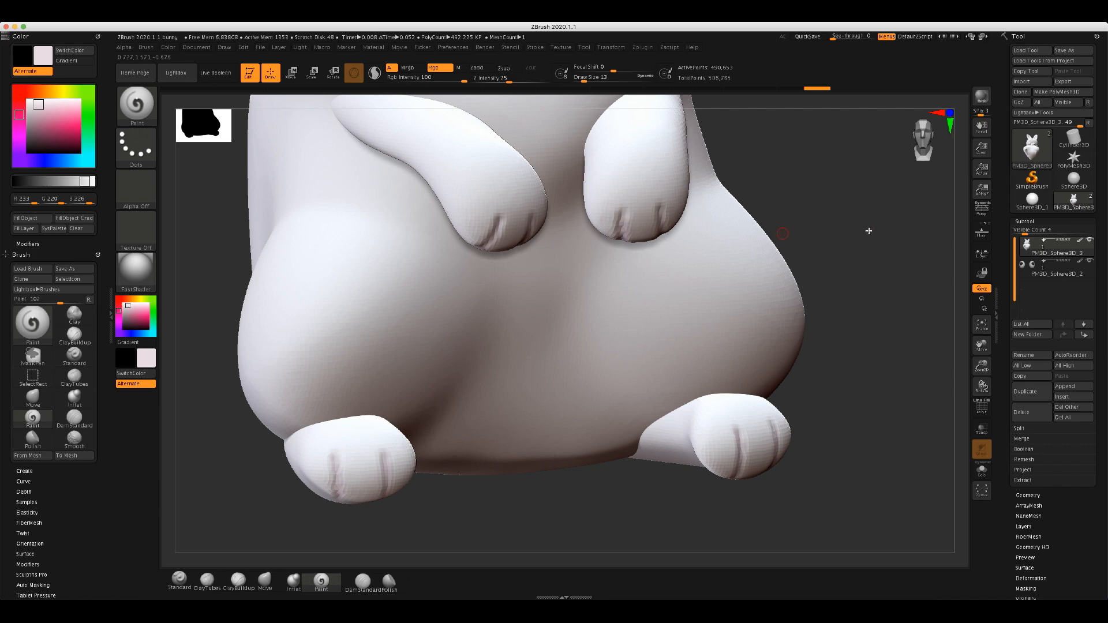
- Paint soft pink shading inside both ears with the Paint brush, enlarging the draw size to 108
{"action": "left_click_drag", "start_coordinate": [855, 263], "coordinate": [943, 287]}
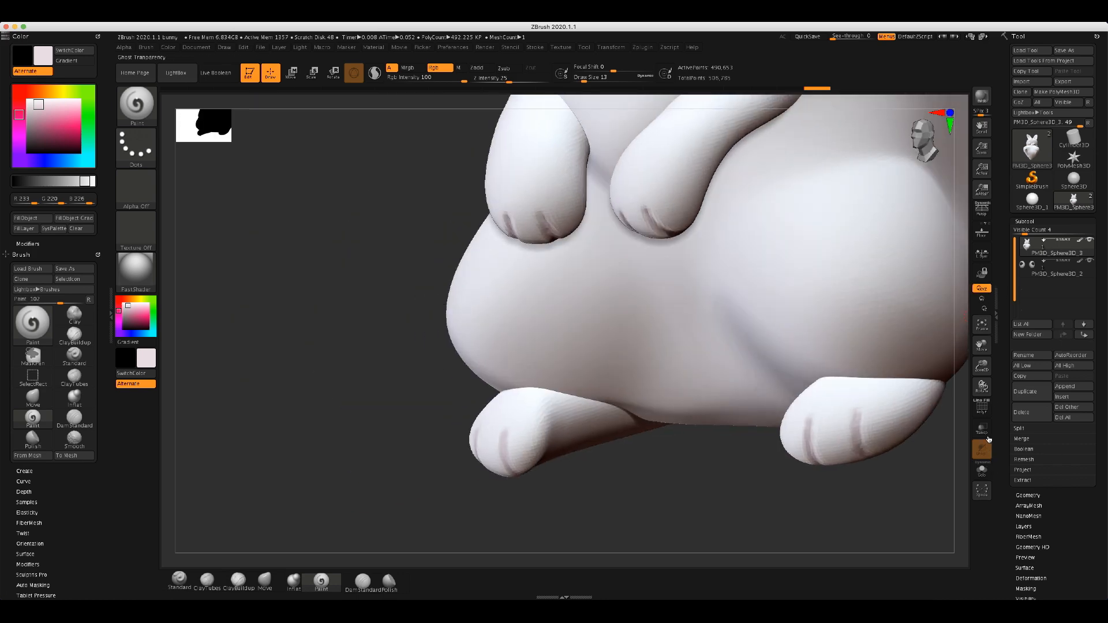
{"action": "left_click_drag", "start_coordinate": [981, 345], "coordinate": [922, 392]}
{"action": "left_click_drag", "start_coordinate": [982, 367], "coordinate": [980, 403]}
{"action": "left_click_drag", "start_coordinate": [683, 278], "coordinate": [708, 272]}
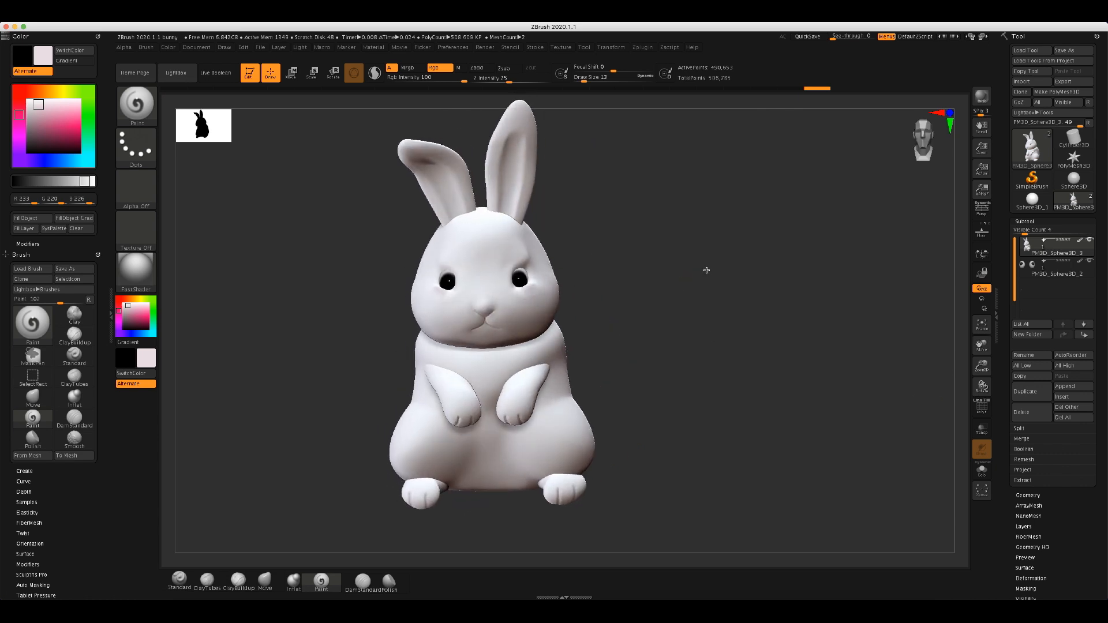
{"action": "left_click_drag", "start_coordinate": [983, 349], "coordinate": [984, 380]}
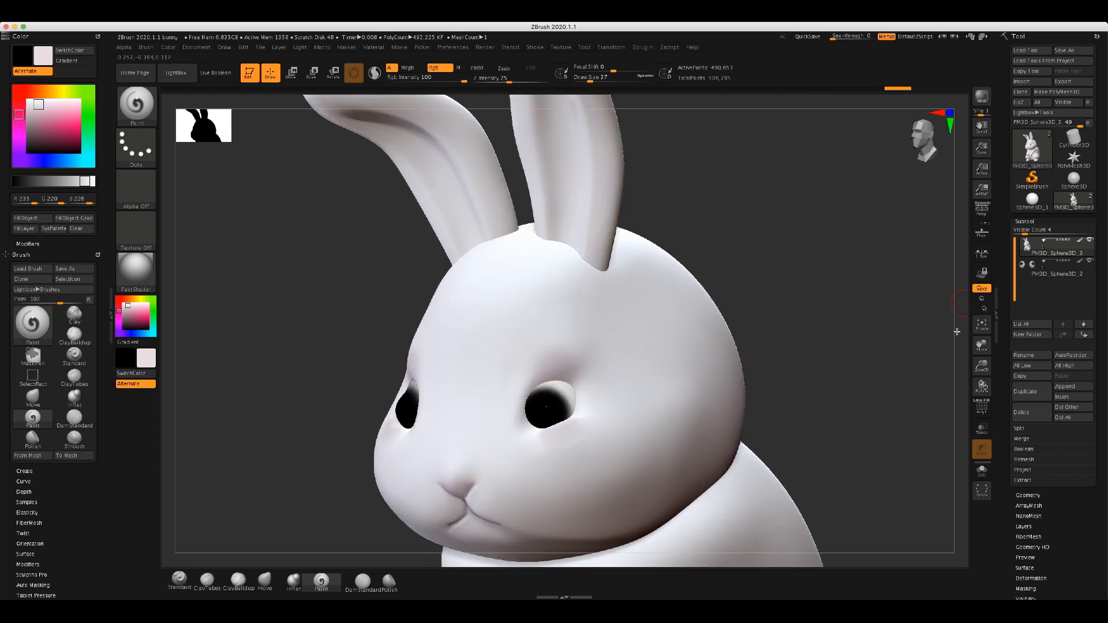
{"action": "left_click_drag", "start_coordinate": [981, 345], "coordinate": [941, 488]}
{"action": "mouse_move", "coordinate": [683, 321]}
{"action": "left_mouse_down"}
{"action": "mouse_move", "coordinate": [693, 314]}
{"action": "mouse_move", "coordinate": [682, 316]}
{"action": "left_mouse_up"}
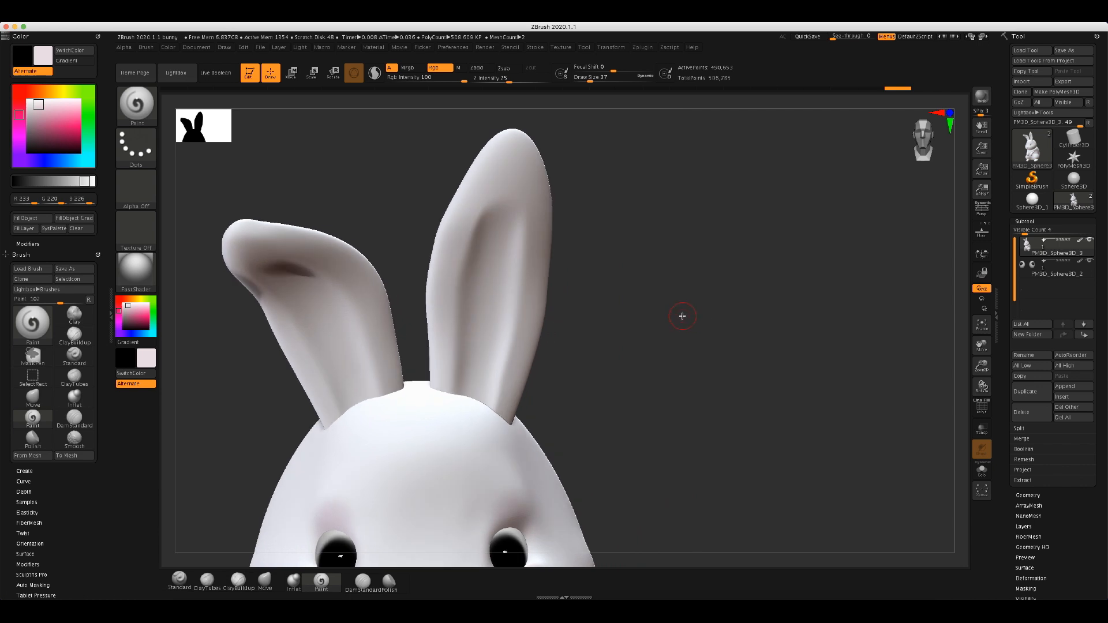
{"action": "key", "text": "s"}
{"action": "left_click_drag", "start_coordinate": [601, 310], "coordinate": [611, 309]}
{"action": "mouse_move", "coordinate": [492, 247]}
{"action": "left_mouse_down"}
{"action": "mouse_move", "coordinate": [485, 347]}
{"action": "mouse_move", "coordinate": [471, 372]}
{"action": "left_mouse_up"}
{"action": "left_click_drag", "start_coordinate": [277, 276], "coordinate": [356, 404]}
{"action": "left_click_drag", "start_coordinate": [575, 312], "coordinate": [609, 319]}
{"action": "left_click_drag", "start_coordinate": [500, 281], "coordinate": [508, 341]}
{"action": "left_click_drag", "start_coordinate": [333, 287], "coordinate": [357, 303]}
{"action": "left_click_drag", "start_coordinate": [402, 361], "coordinate": [404, 367]}
- Return to a full view of the bunny and switch to the ClayTubes brush
{"action": "left_click_drag", "start_coordinate": [987, 350], "coordinate": [960, 317]}
{"action": "left_click_drag", "start_coordinate": [669, 379], "coordinate": [725, 381]}
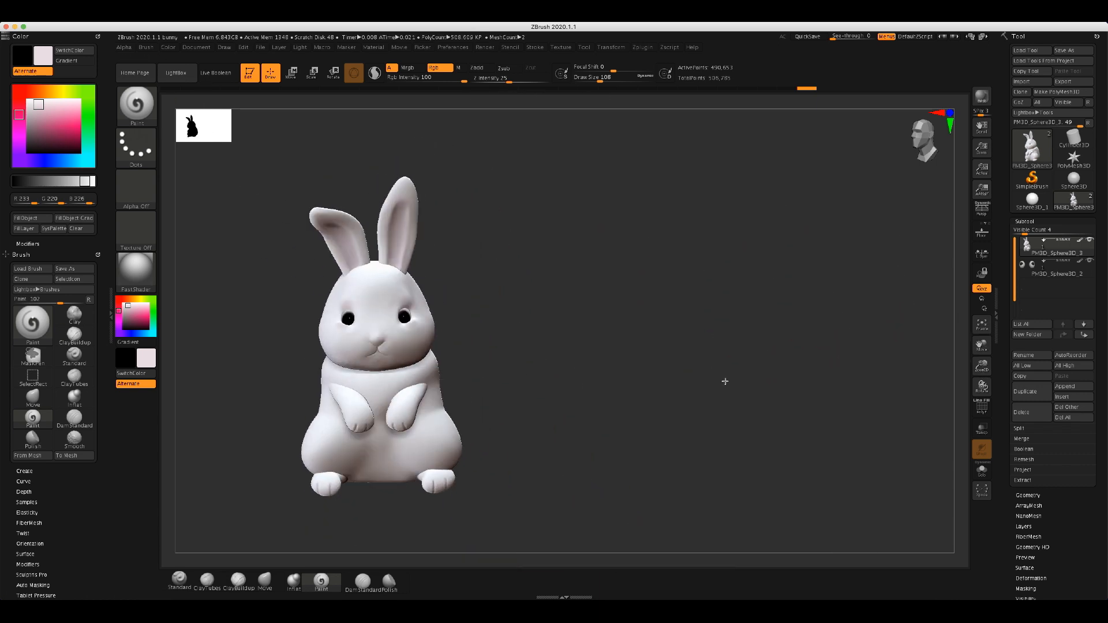
{"action": "left_click", "coordinate": [207, 579]}
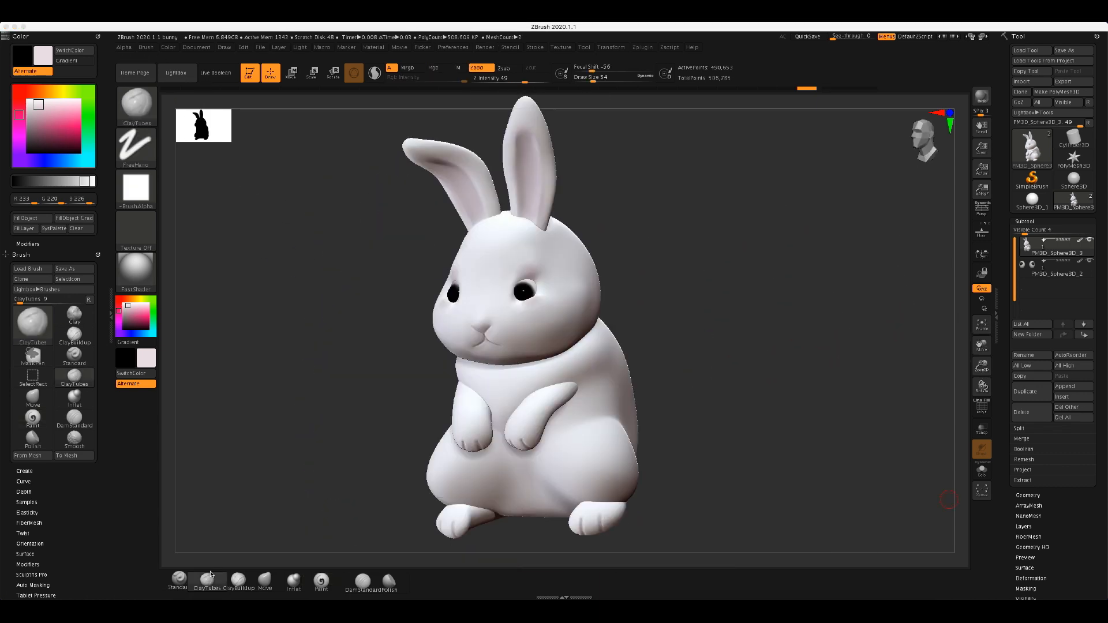